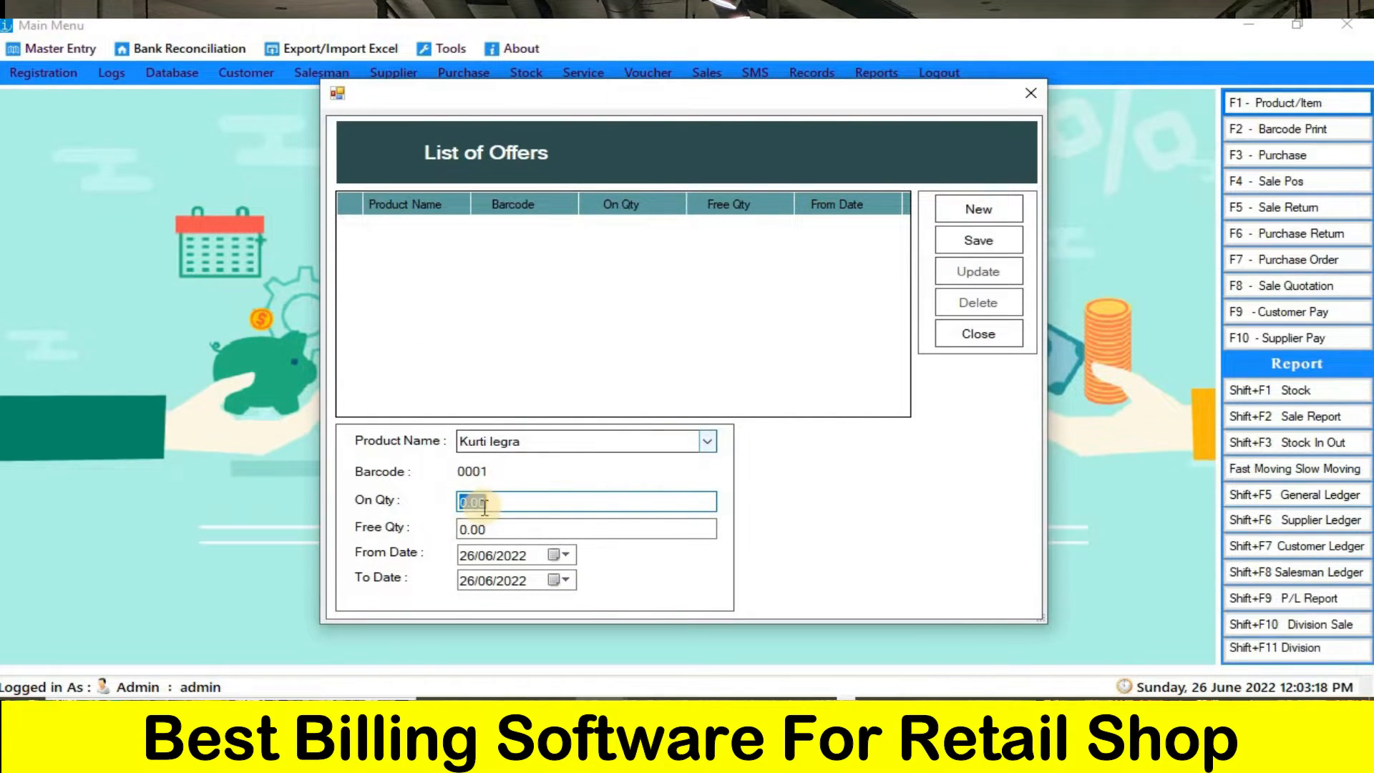
- Set On Qty and Free Qty to 1 for the Kurti legra offer, keep both dates at 26/06/2022, and save it
text(1)
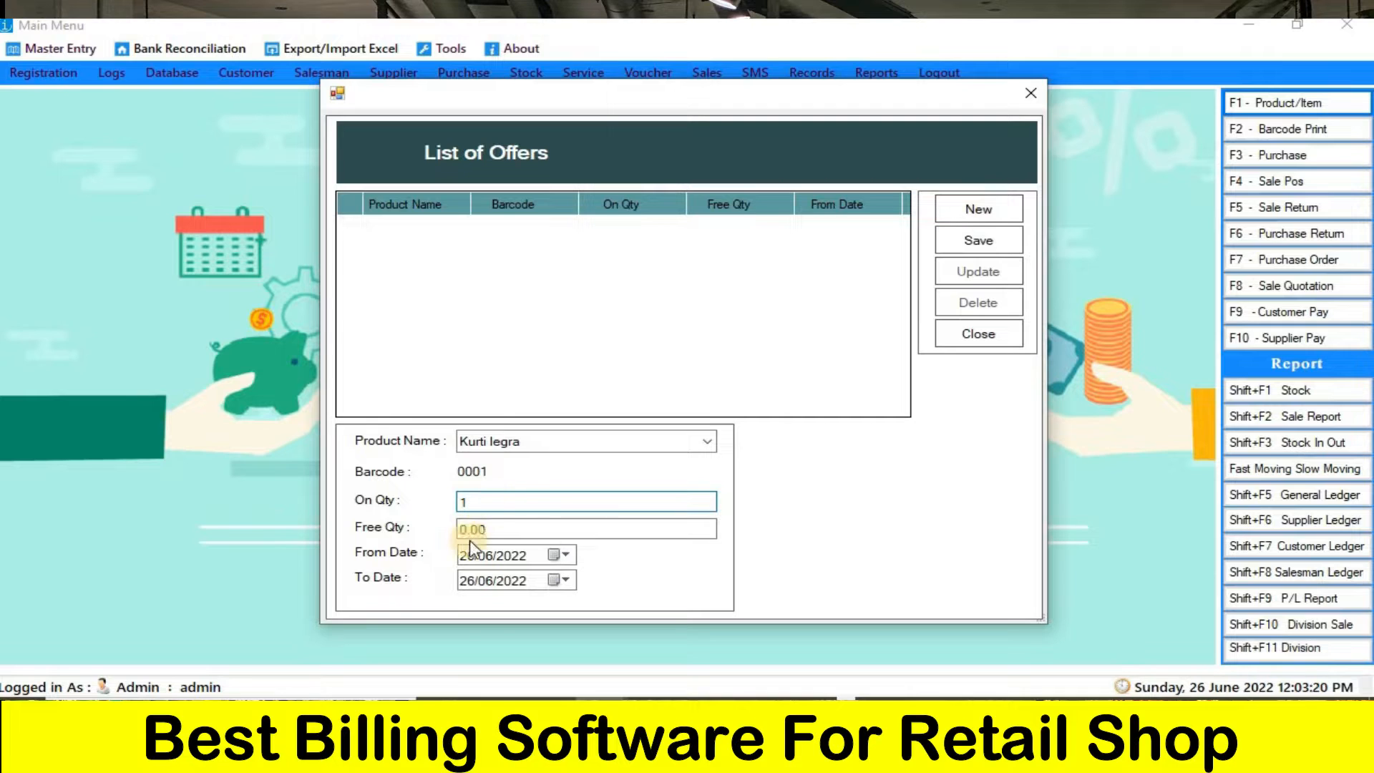
click(501, 532)
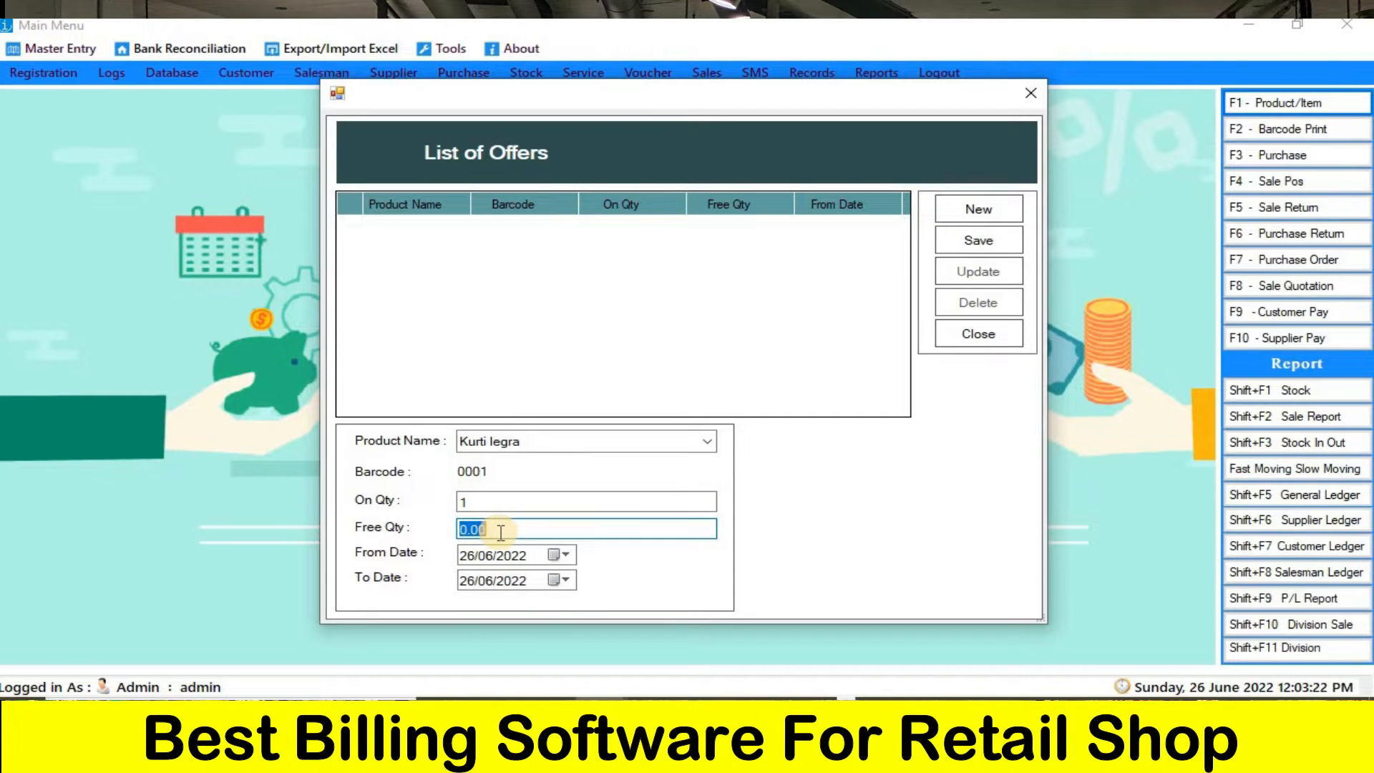
text(1)
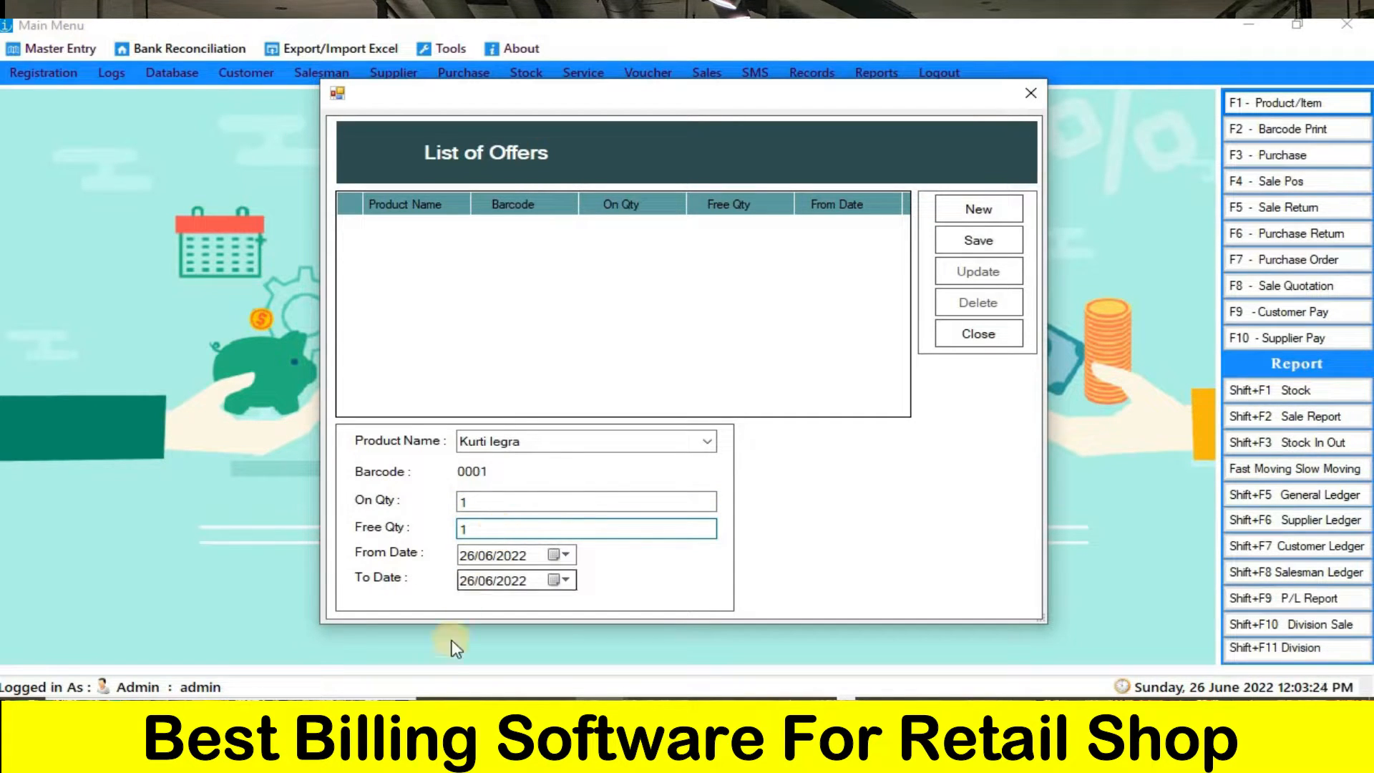
click(566, 555)
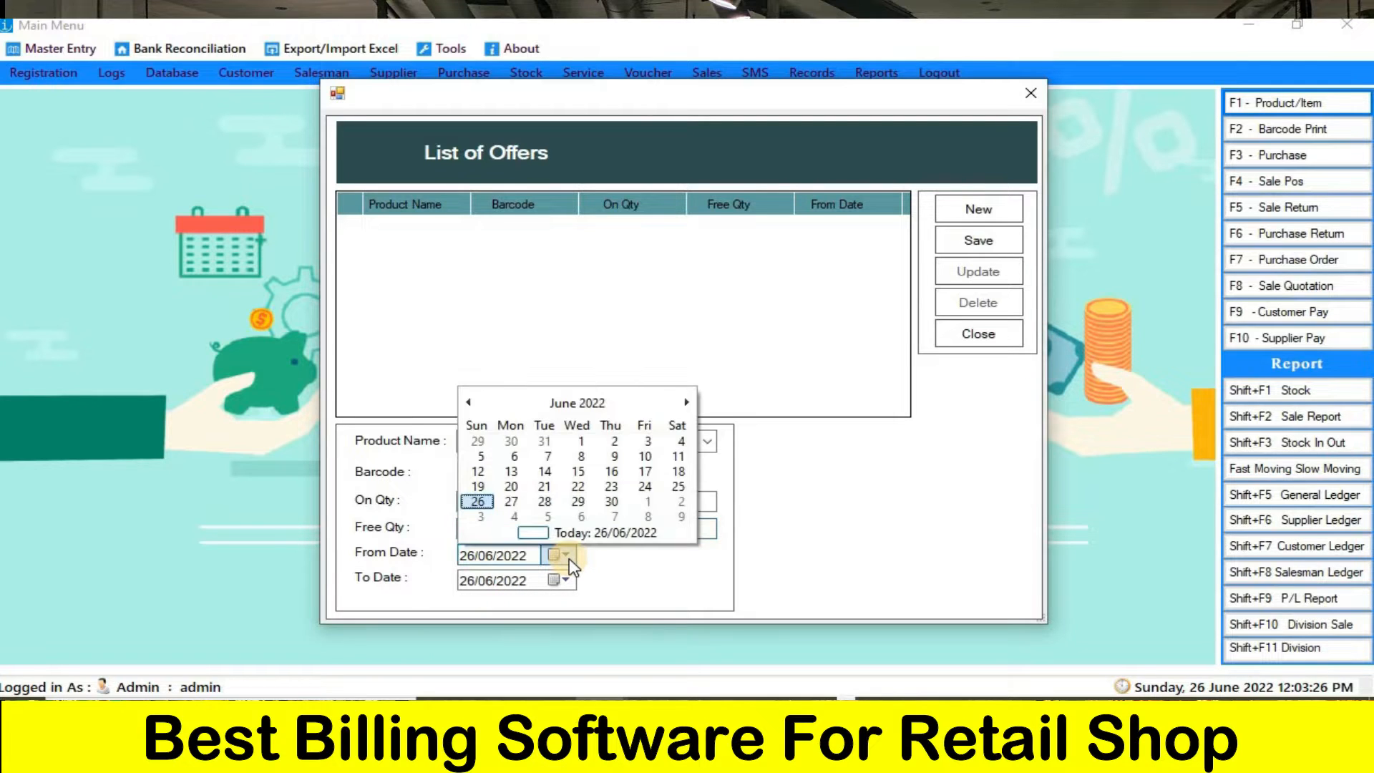
click(569, 558)
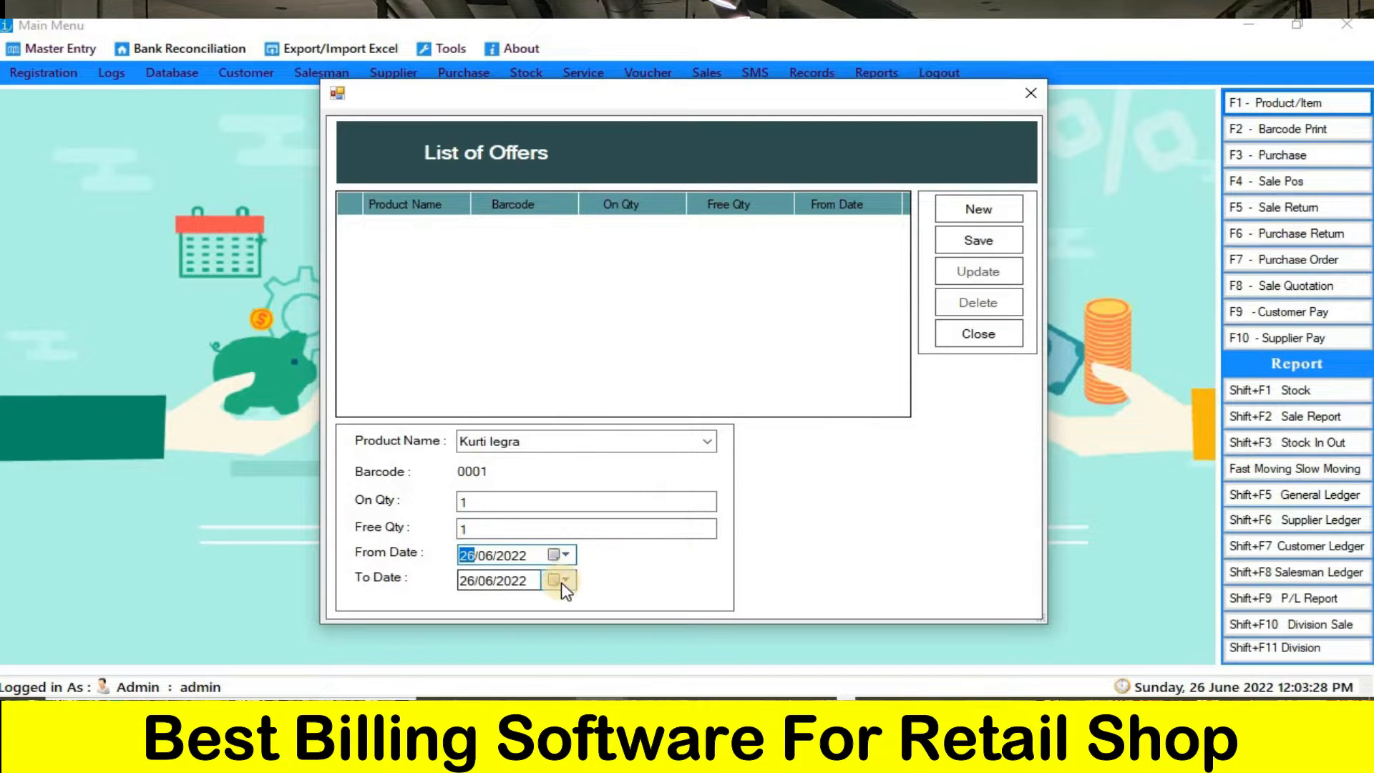
click(565, 580)
click(565, 581)
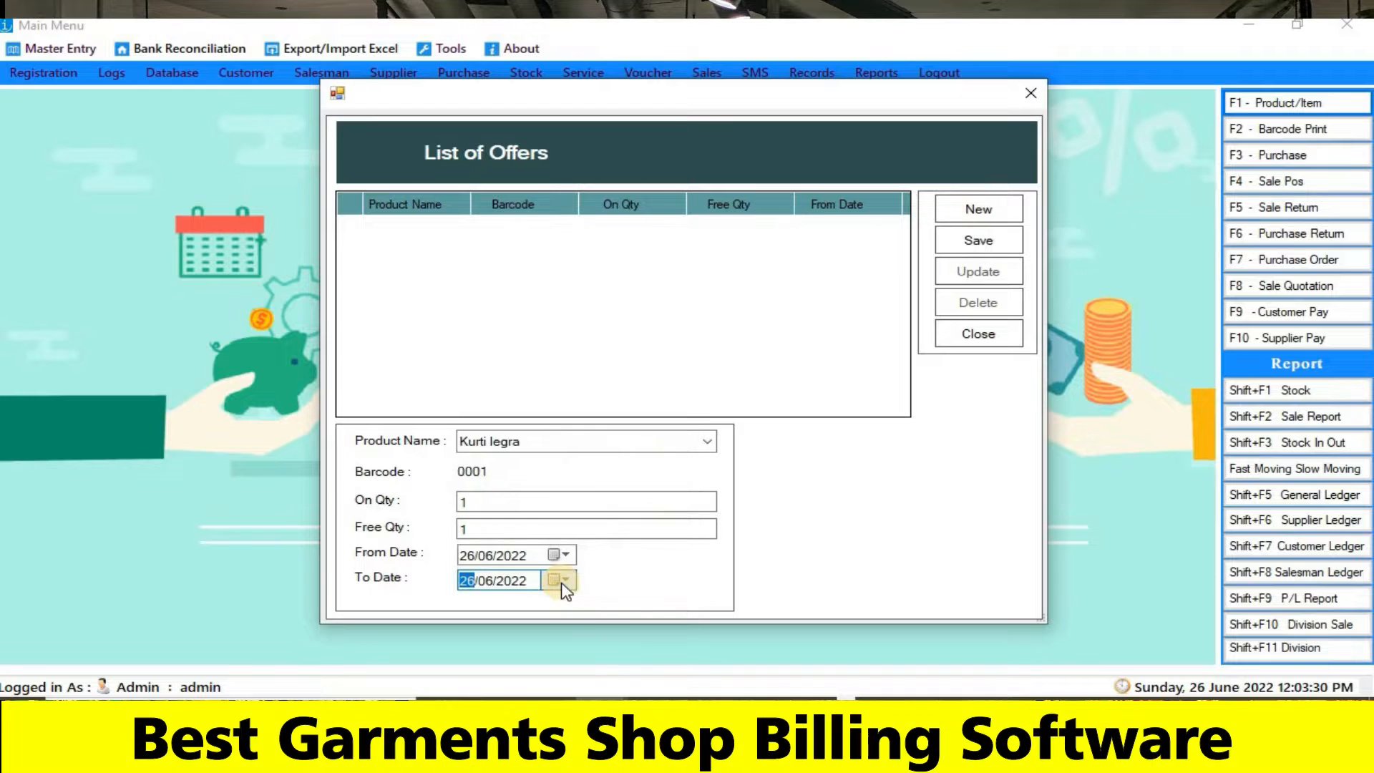
click(1000, 247)
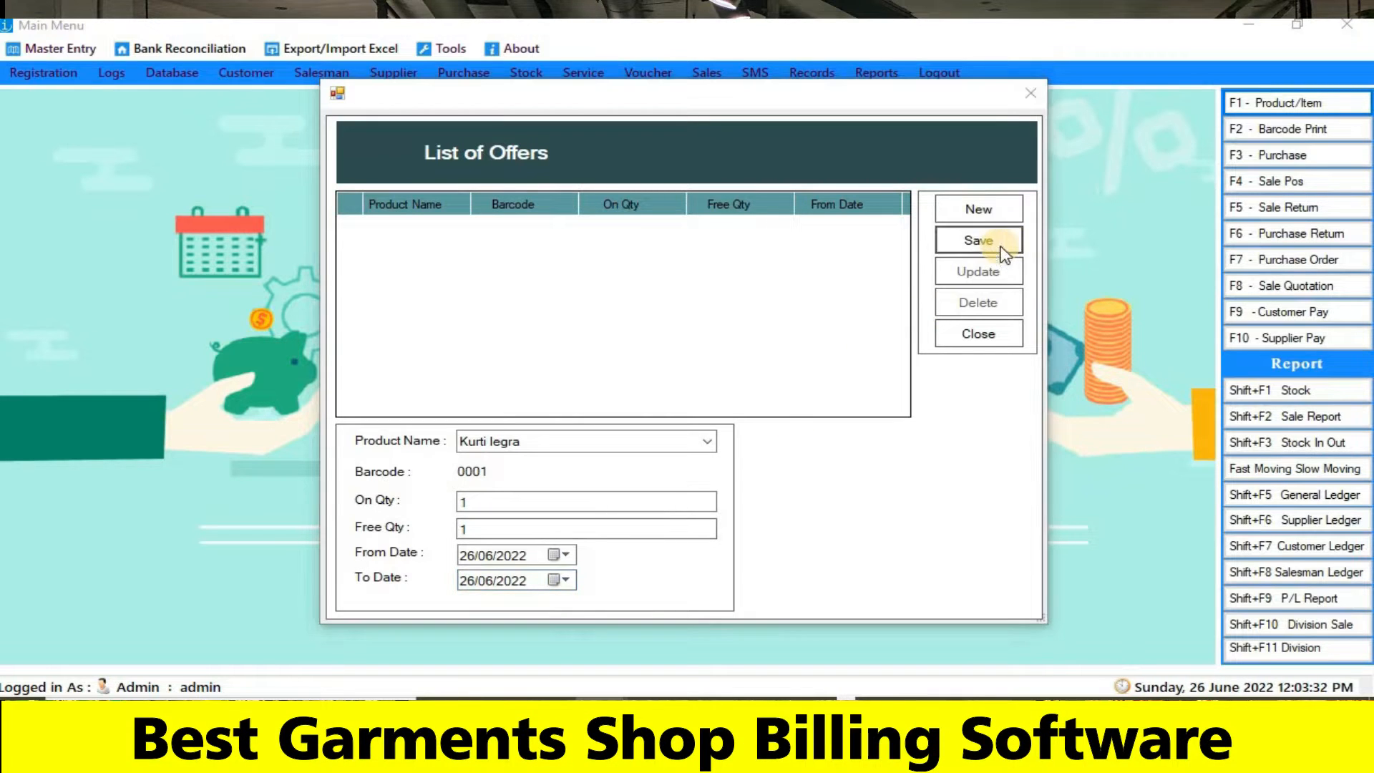
click(723, 433)
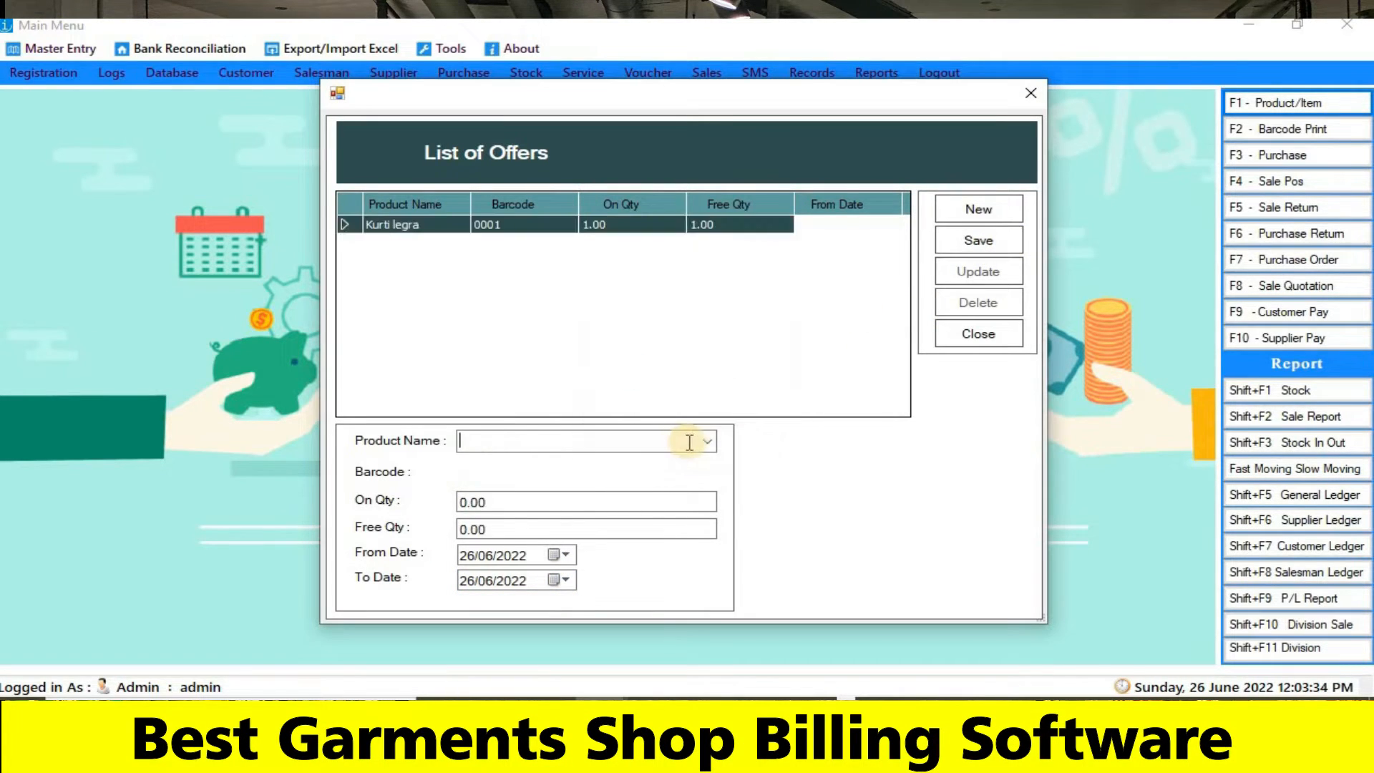
- Create and save an offer for the product Lahga with On Qty 1 and Free Qty 1
click(707, 442)
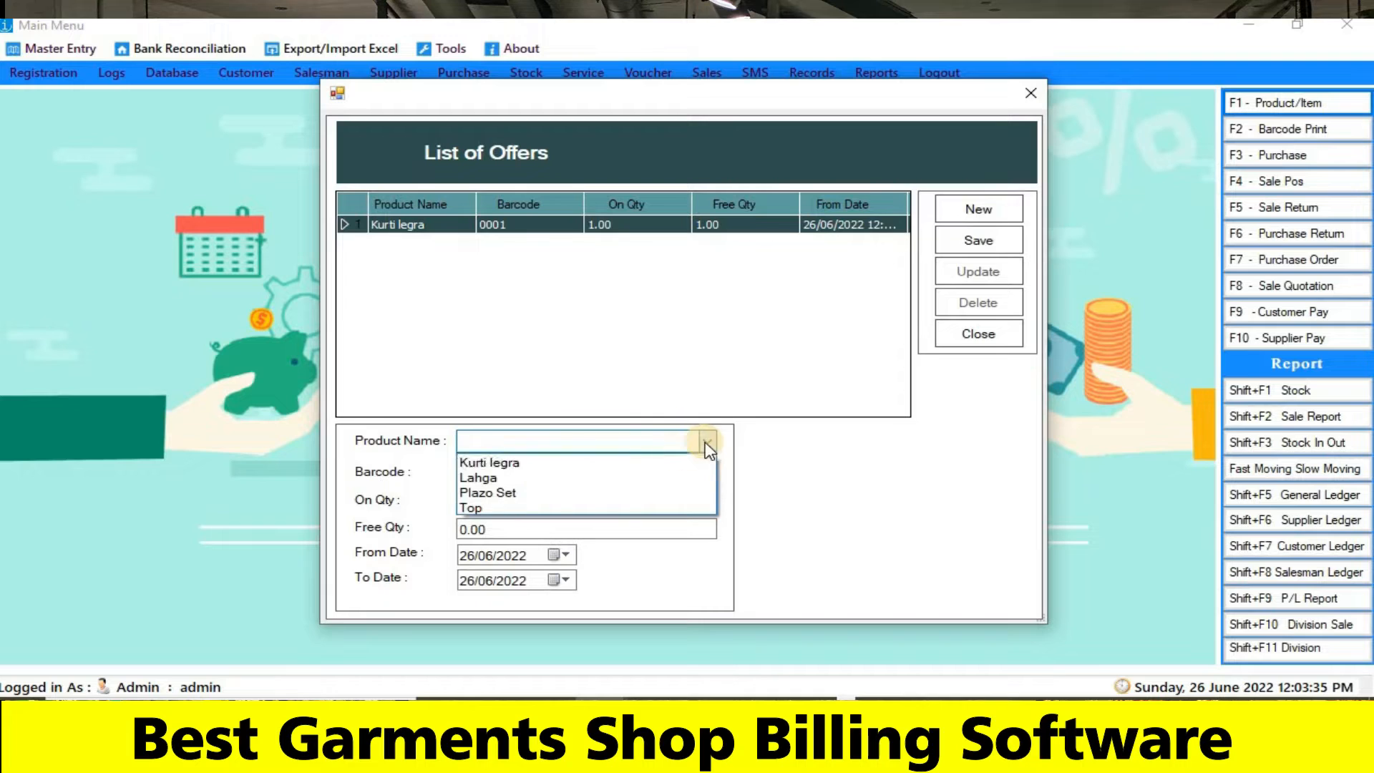
click(527, 482)
click(491, 503)
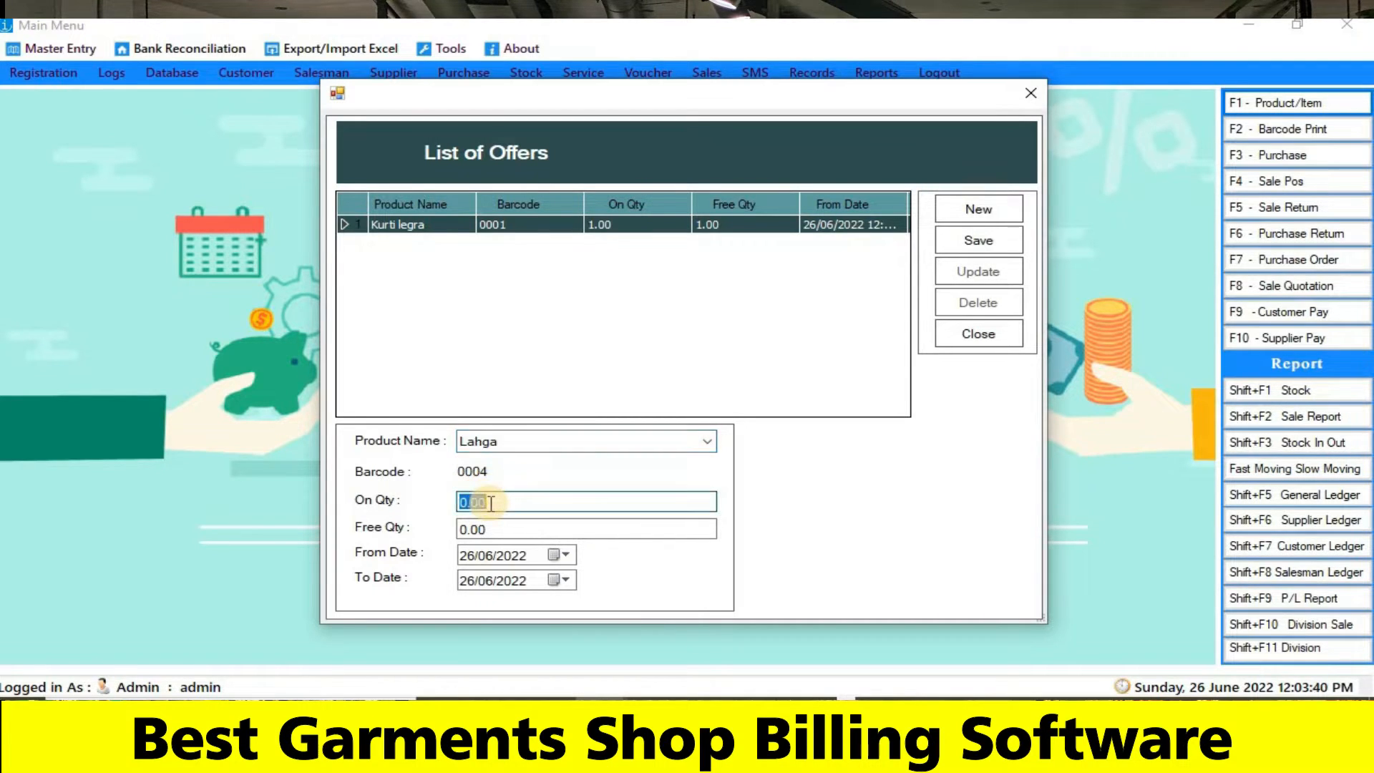
text(1)
click(497, 533)
text(1)
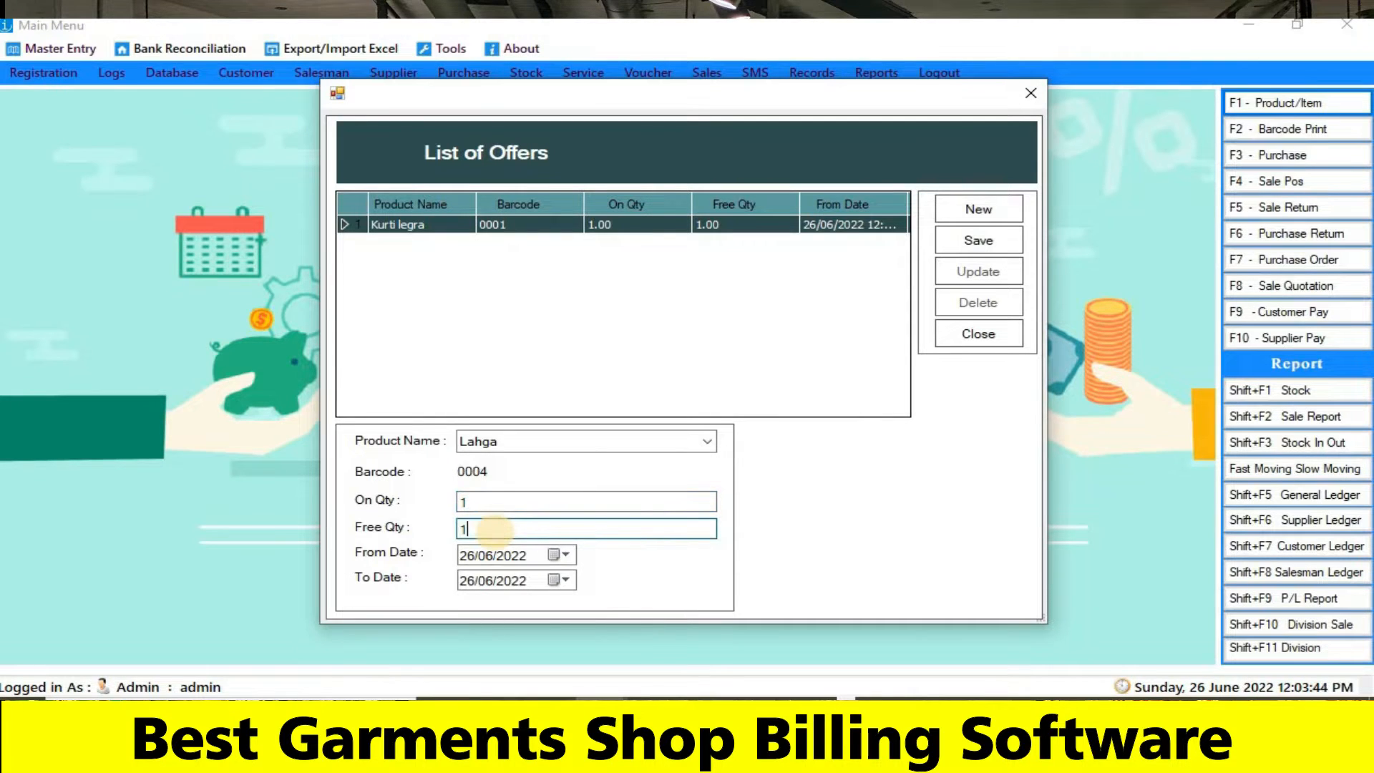
click(977, 240)
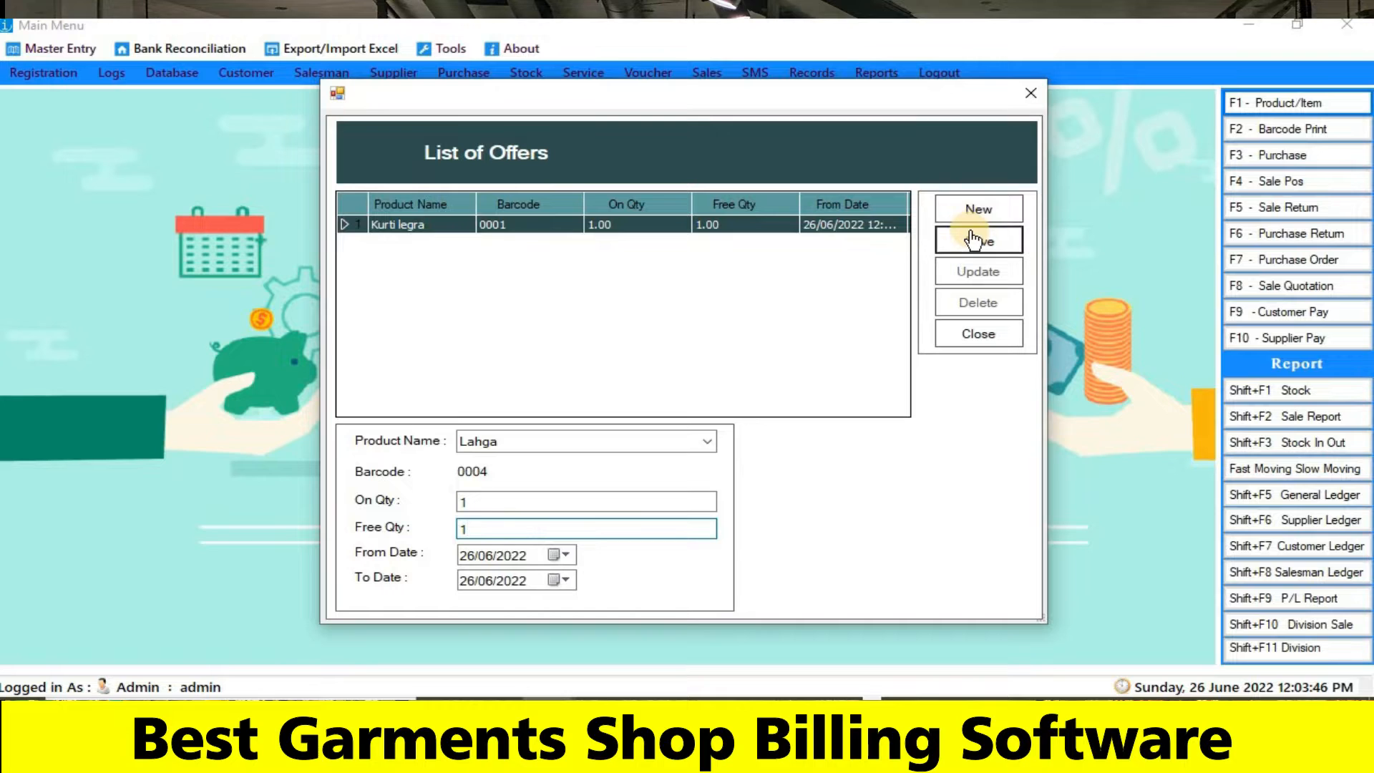
click(731, 432)
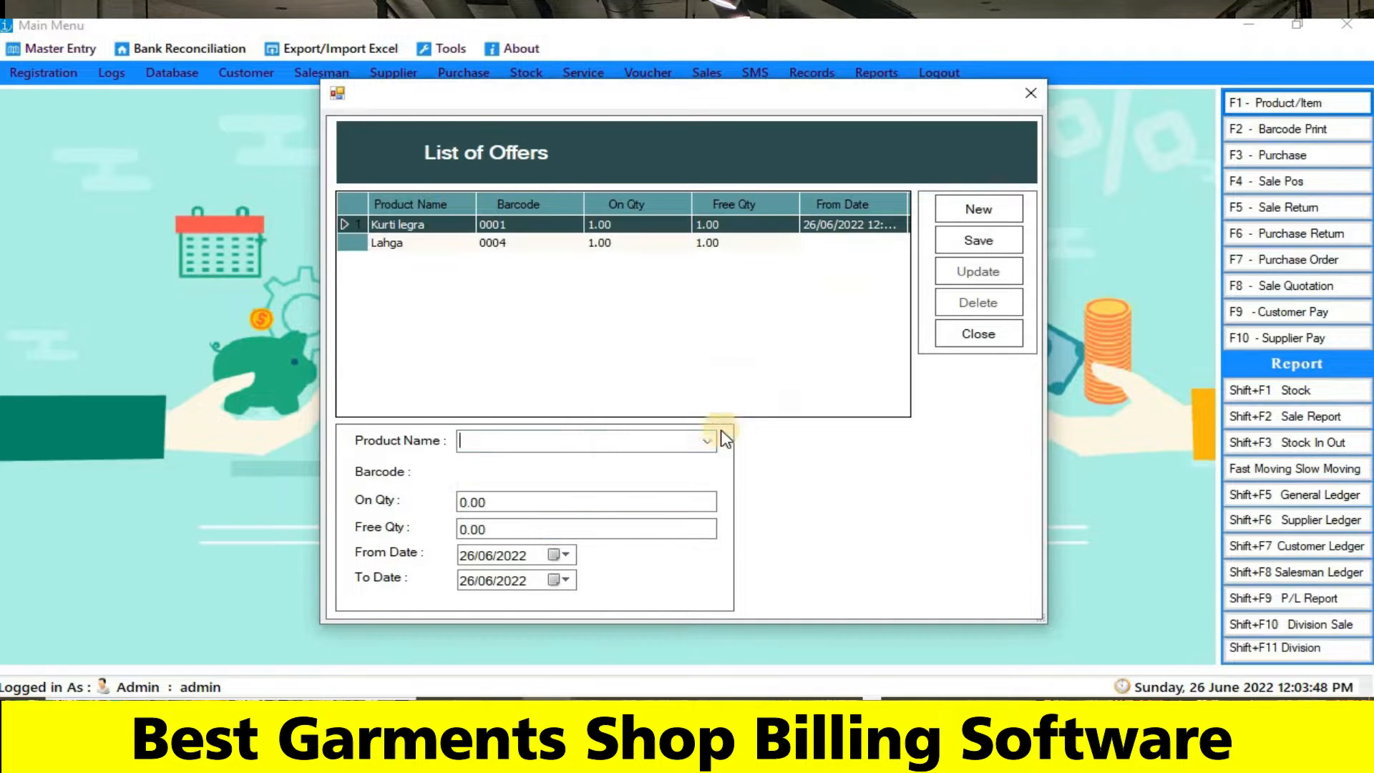
click(705, 440)
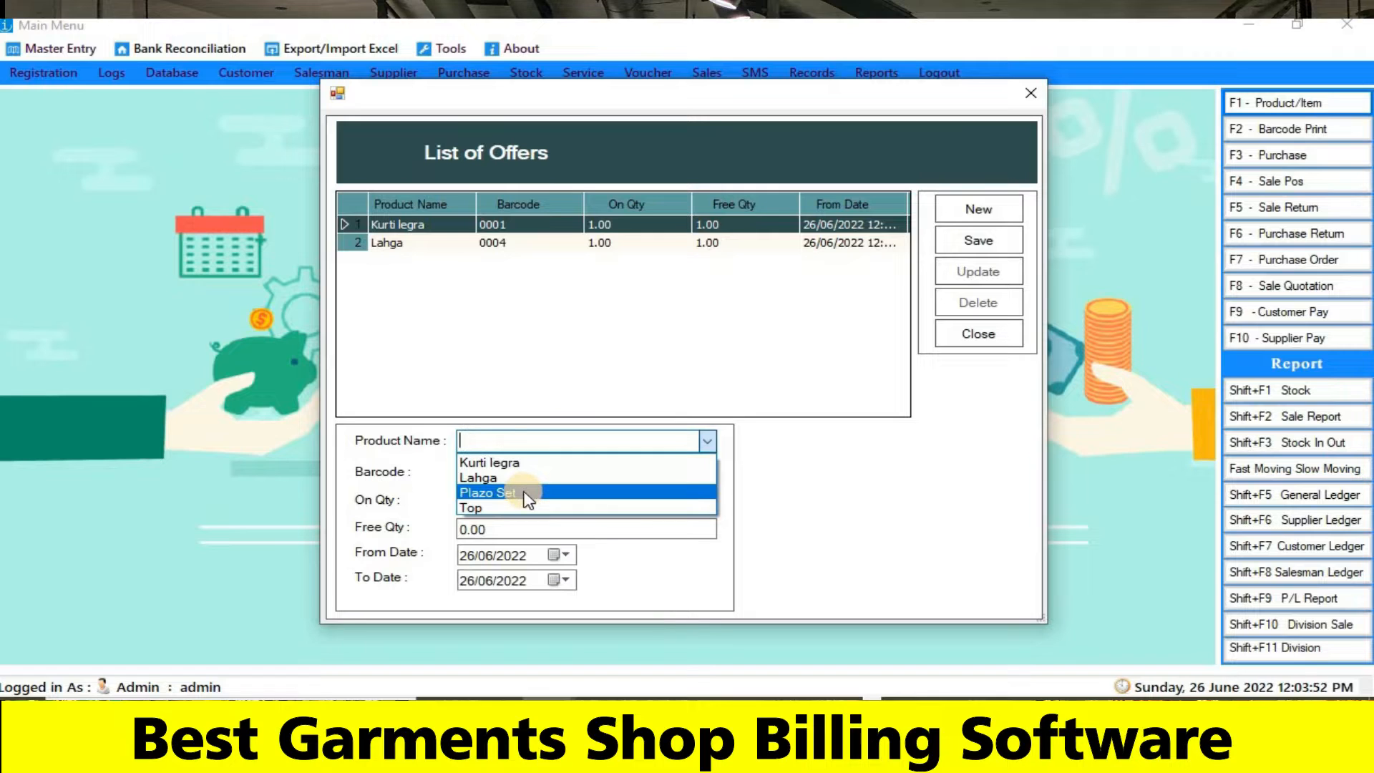
click(528, 494)
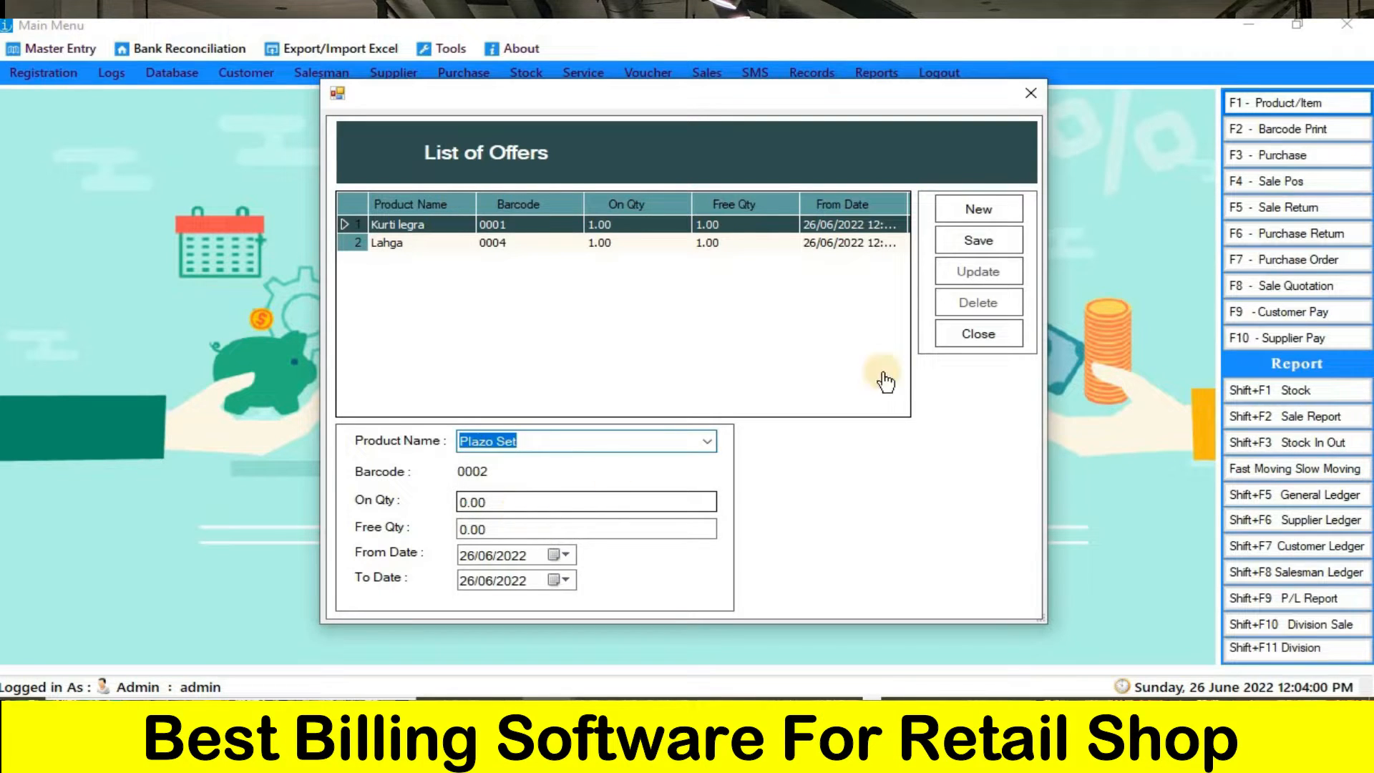
- Close the list of offers, open the Sale Pos billing window and maximize it
click(979, 344)
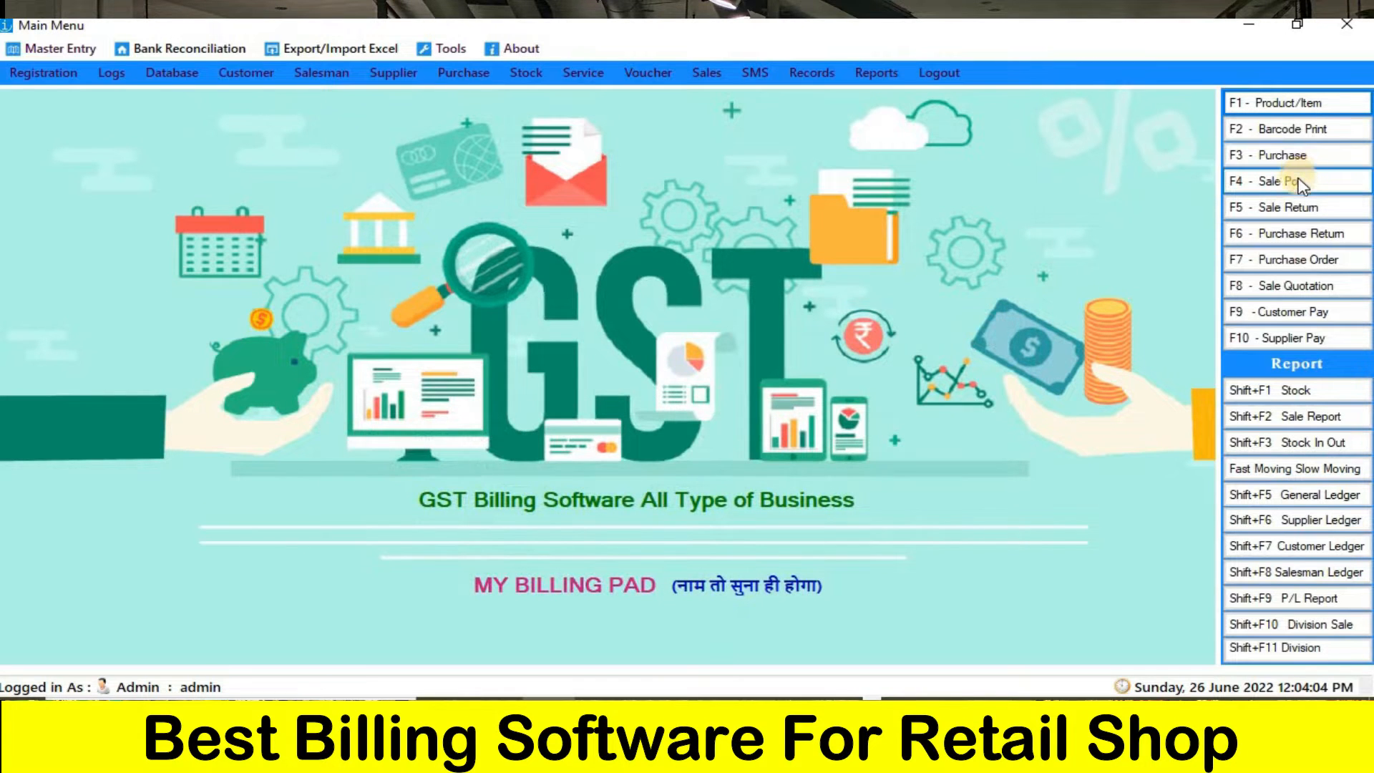
click(1299, 183)
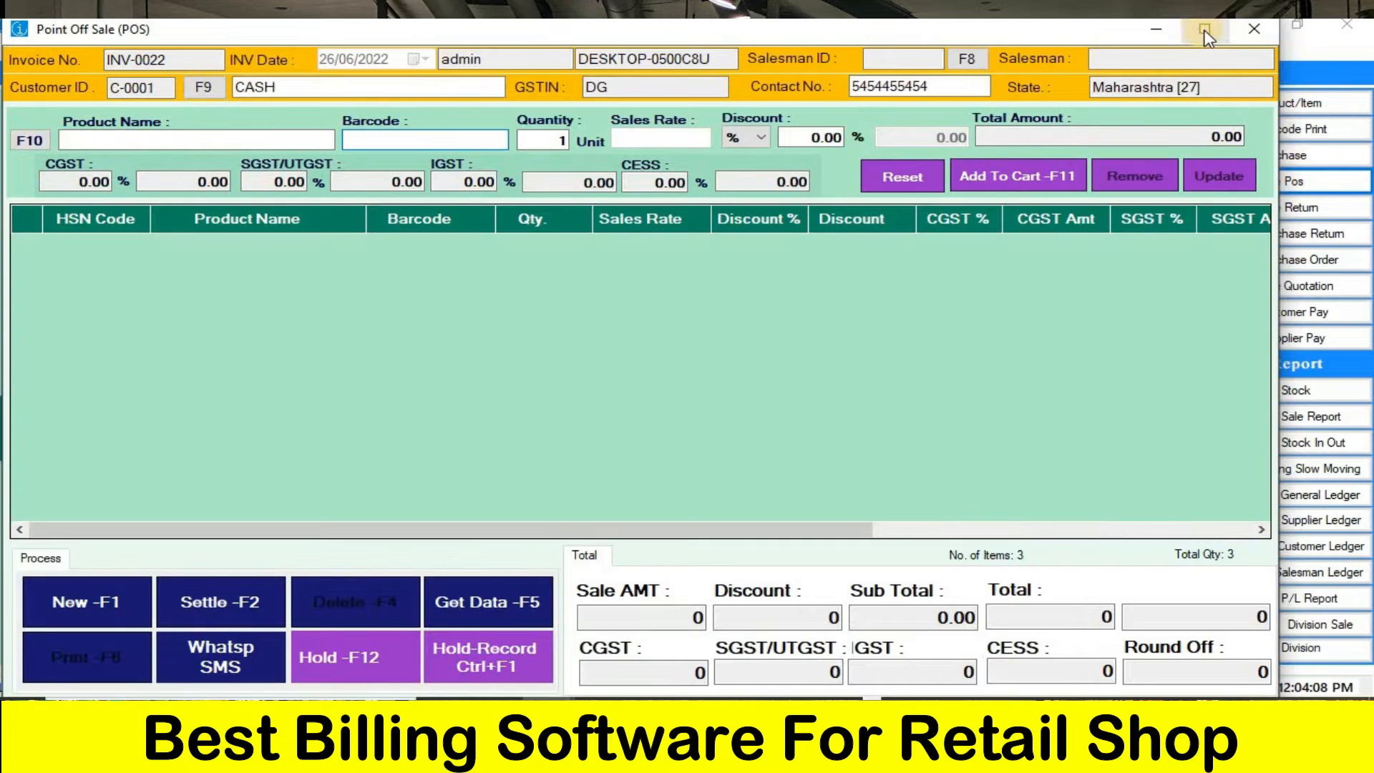
click(1205, 32)
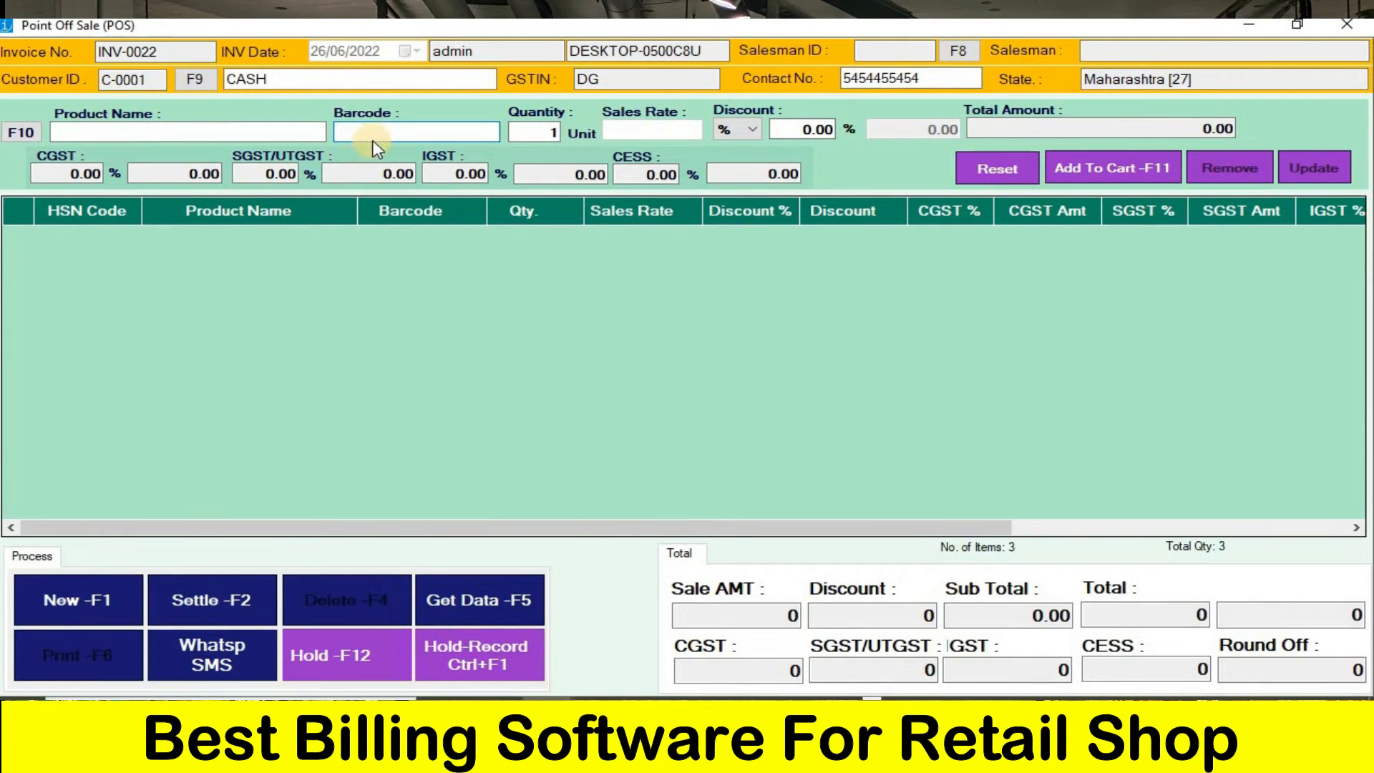
- Add one Kurti legra to the invoice by its barcode 0001 and acknowledge the product's offer notice
click(372, 141)
text(000)
key(Return)
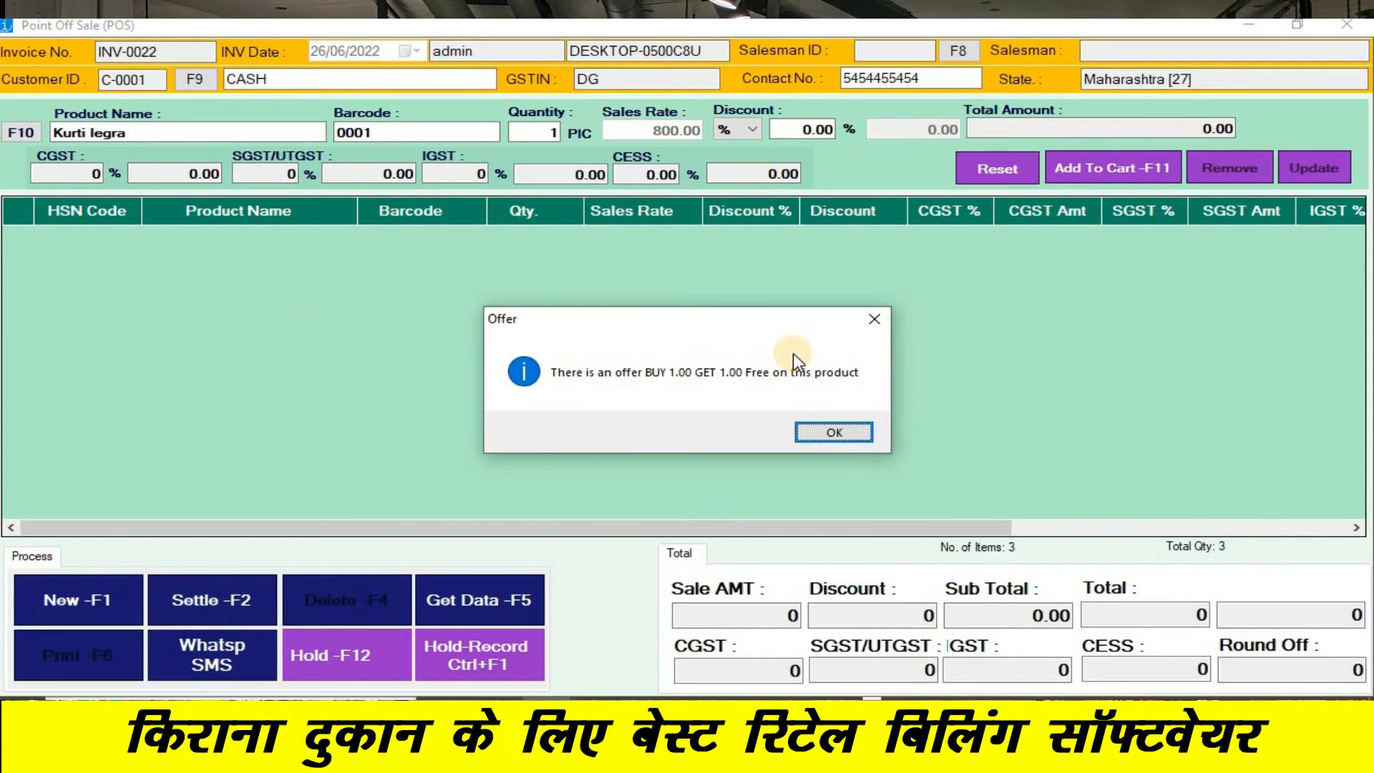
click(811, 429)
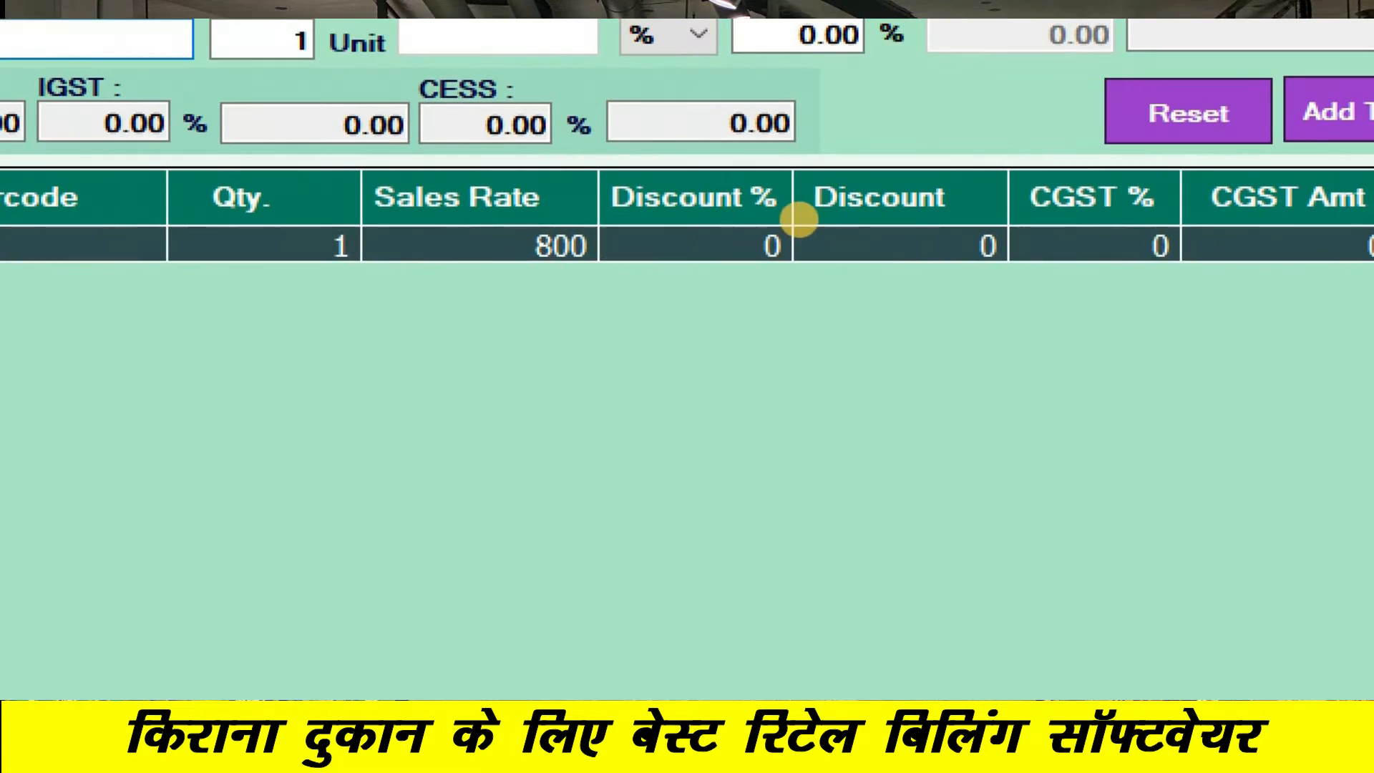
- Enter barcode 0001 again to add a second Kurti legra to the invoice with its buy-1-get-1 offer
mouse_move(602, 183)
mouse_down()
mouse_move(716, 293)
mouse_move(823, 197)
mouse_move(712, 212)
mouse_up()
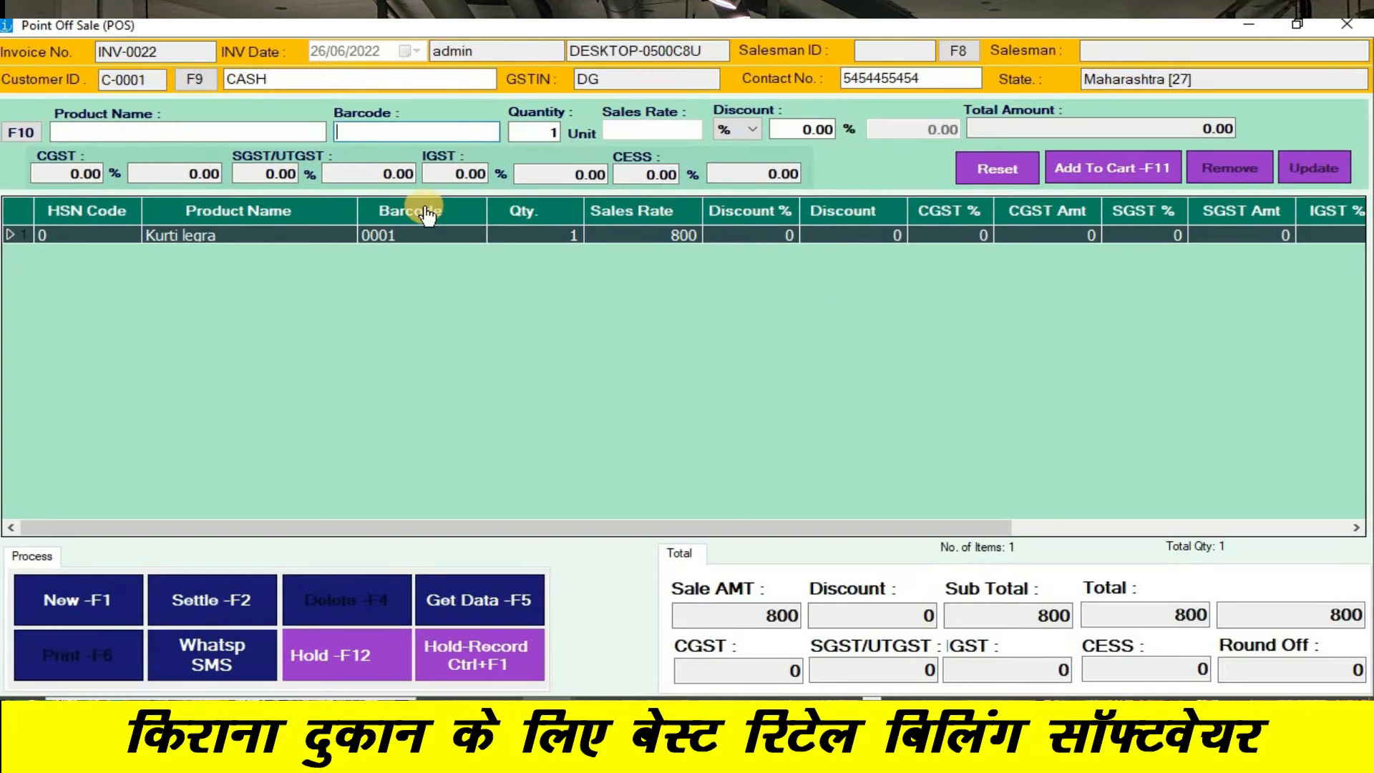
text(0001)
key(Return)
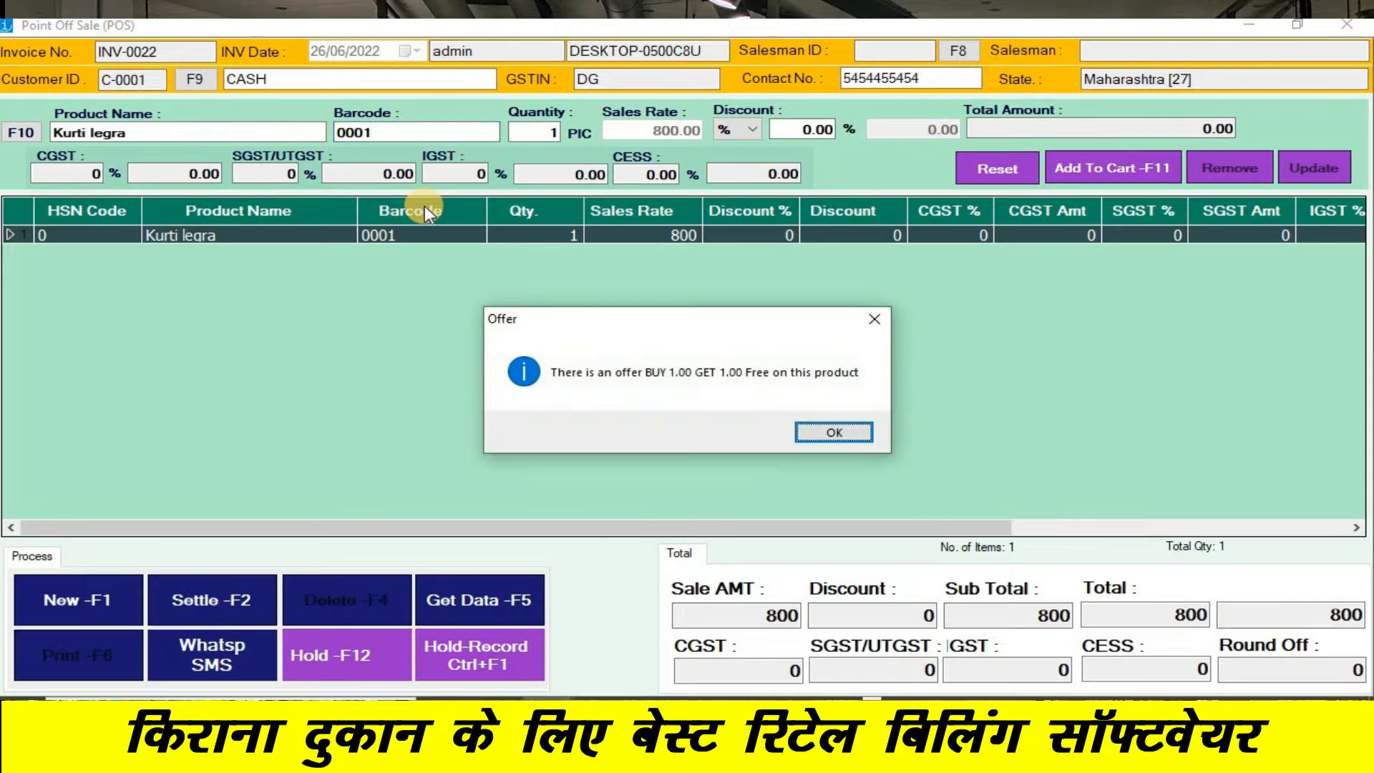
key(Return)
key(Return)
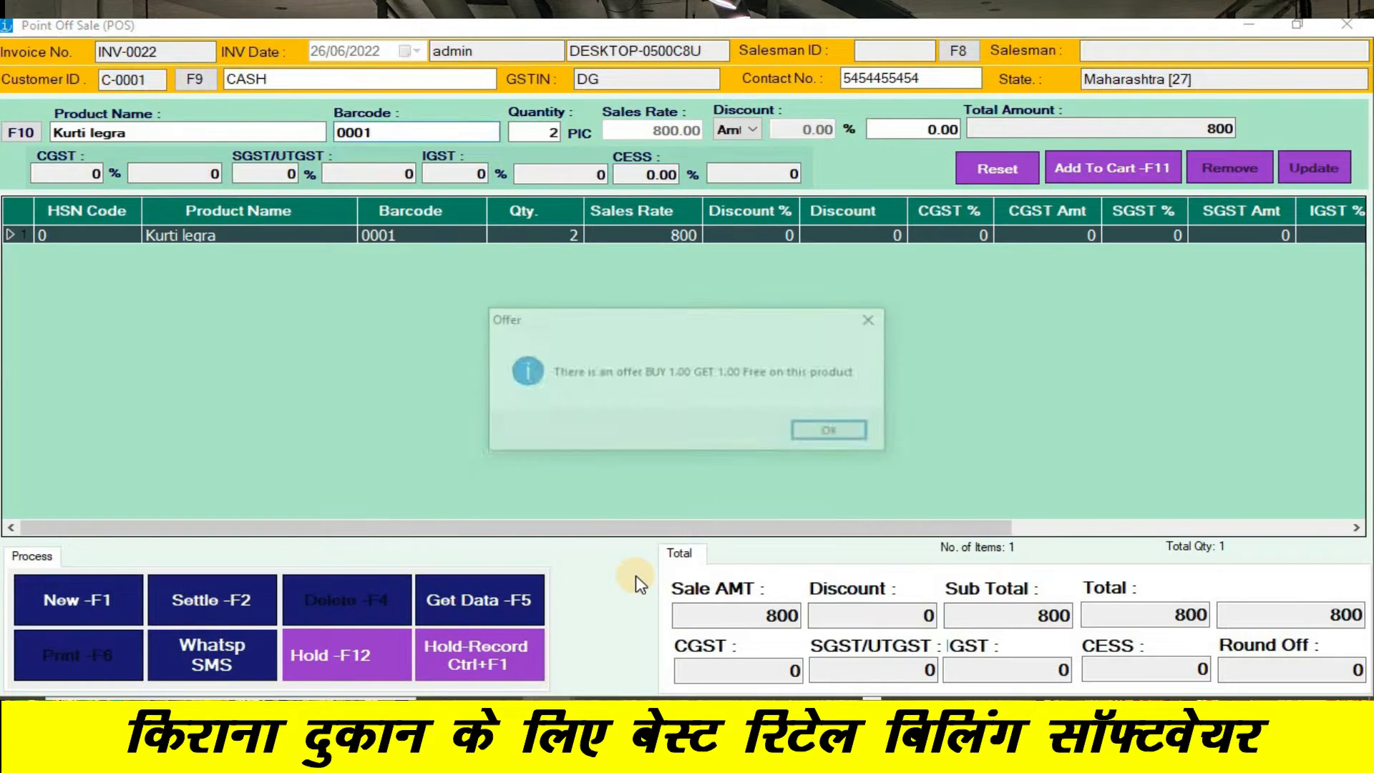
key(Return)
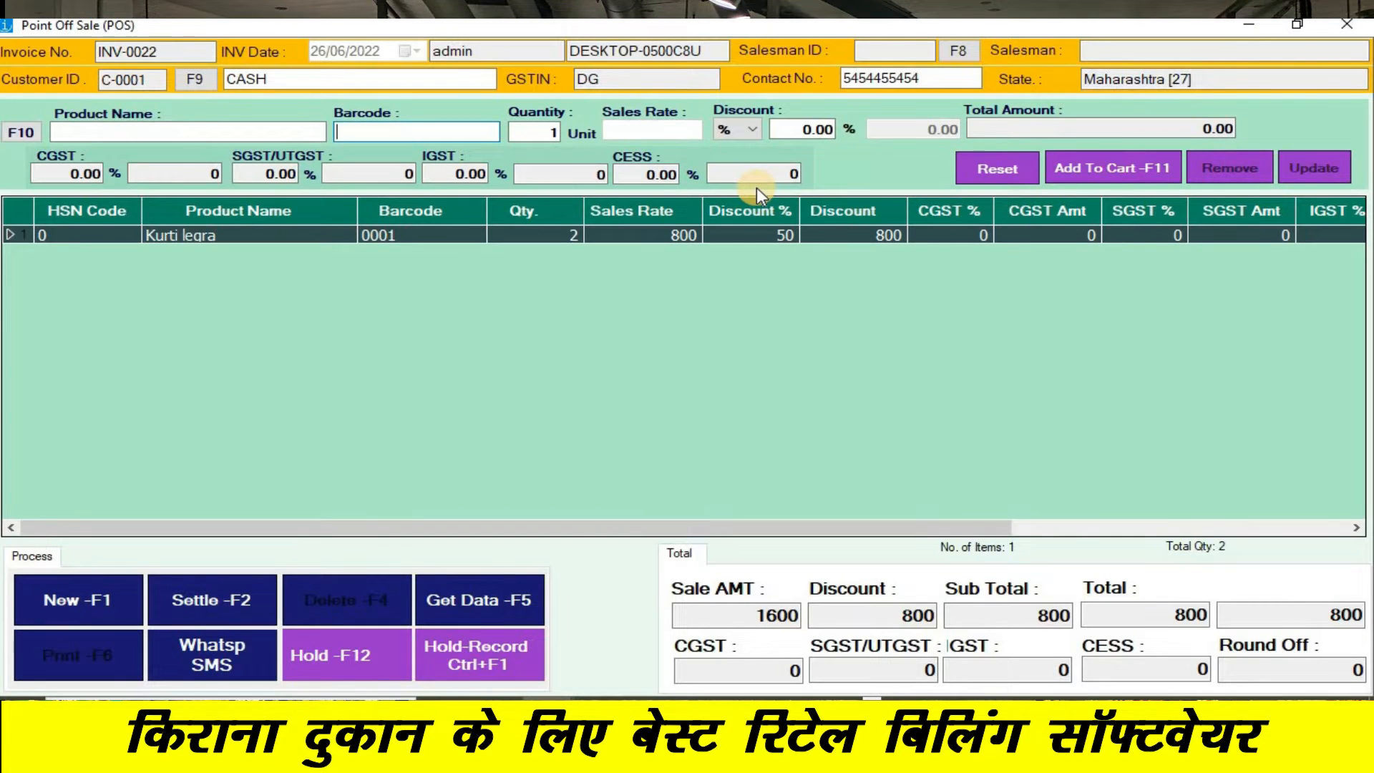
- Add one Plazo Set with barcode 0002 and one Lahga with barcode 0004 to the invoice
text(02)
key(Return)
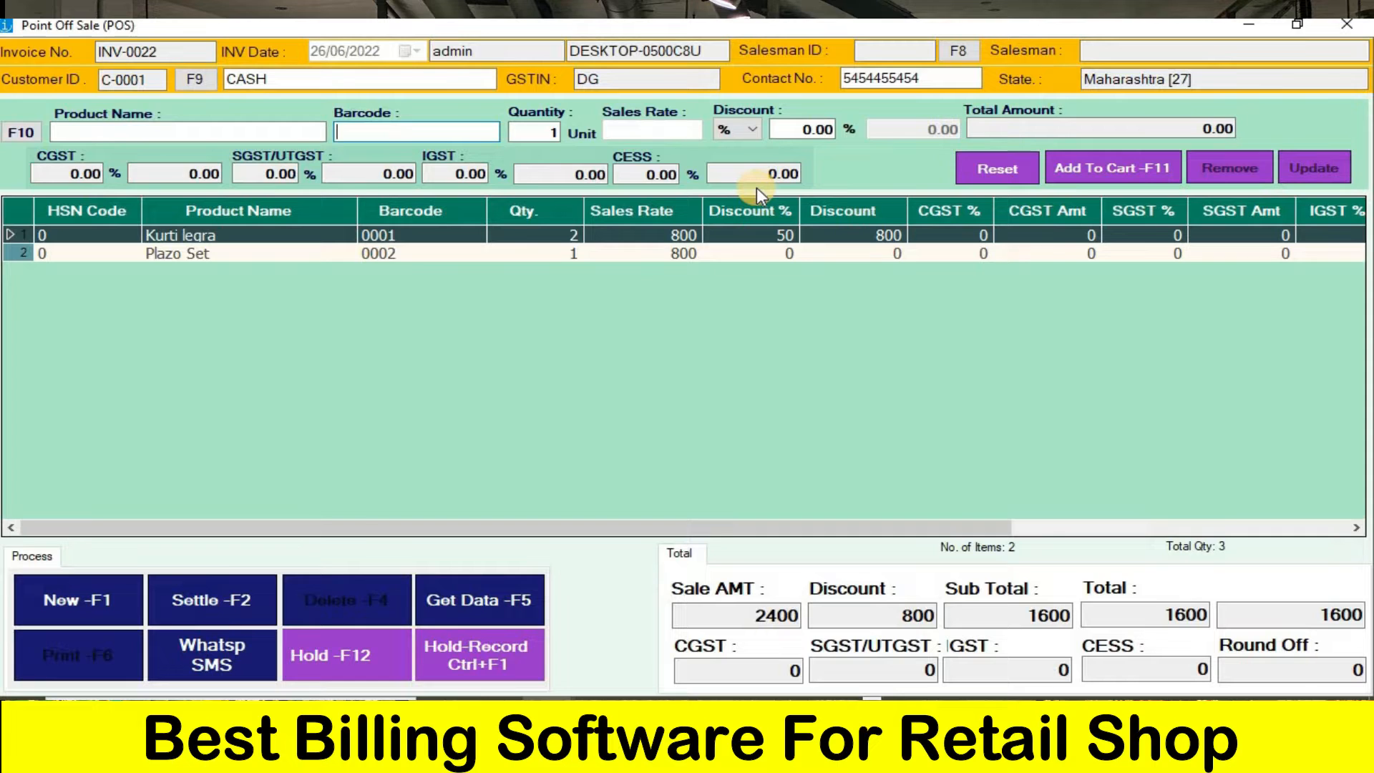
text(0004)
key(Return)
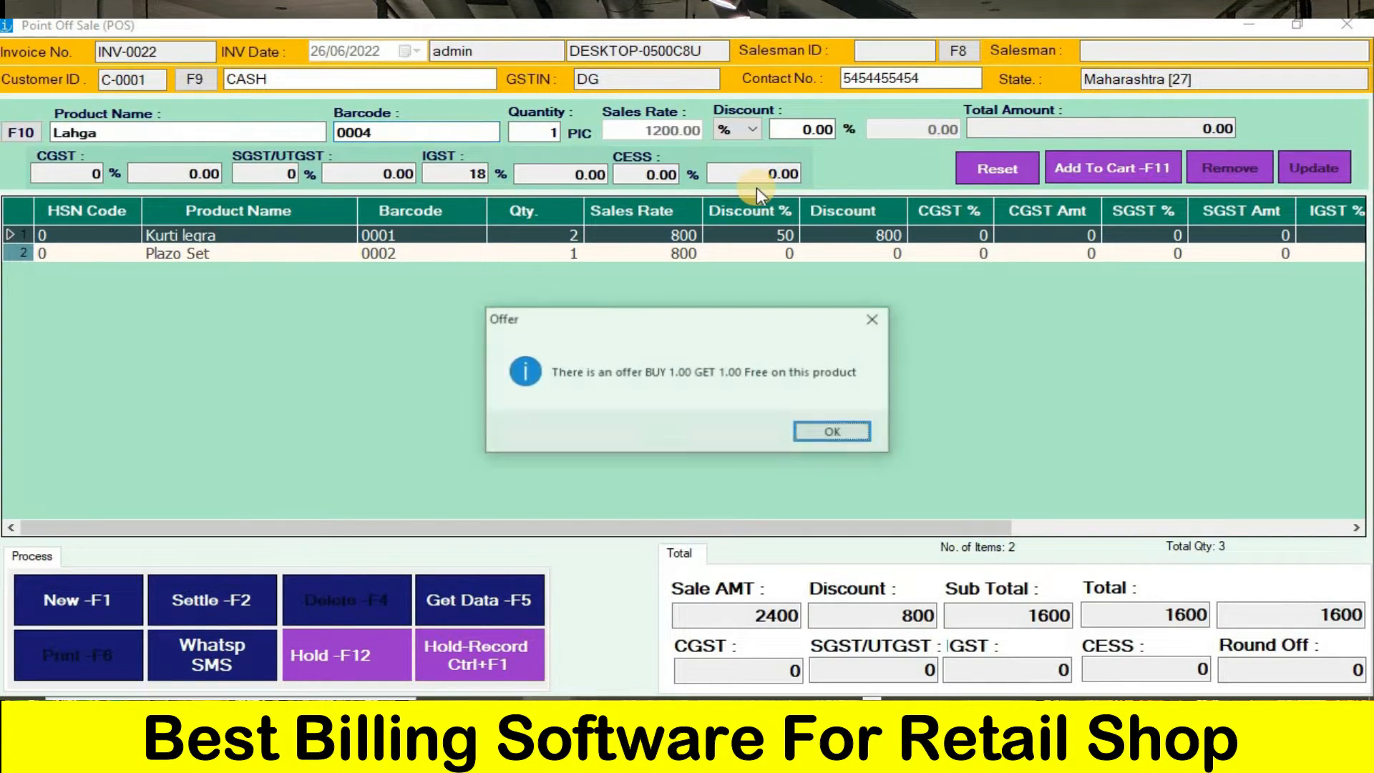
key(Return)
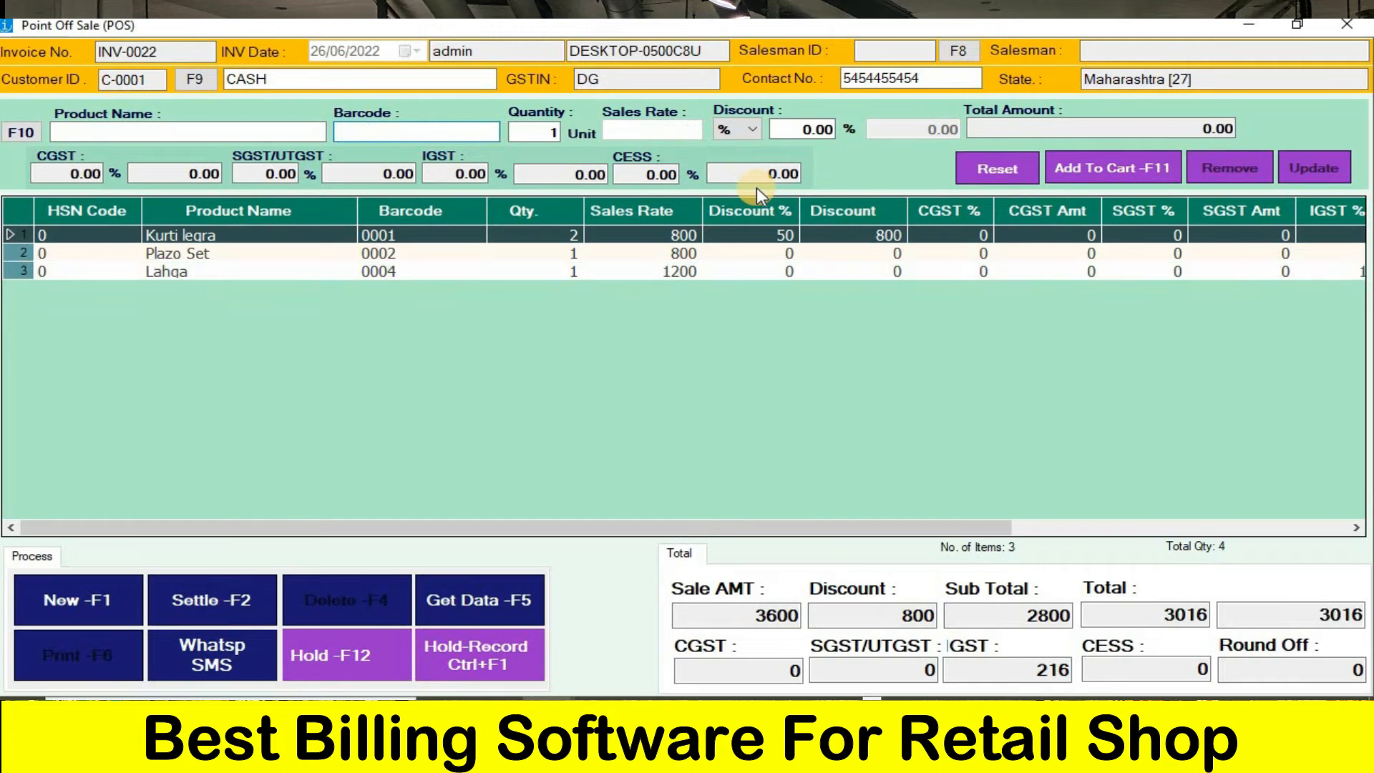
- Enter barcode 0004 again to add a second Lahga to the invoice with its buy-1-get-1 offer
text(0004)
key(Return)
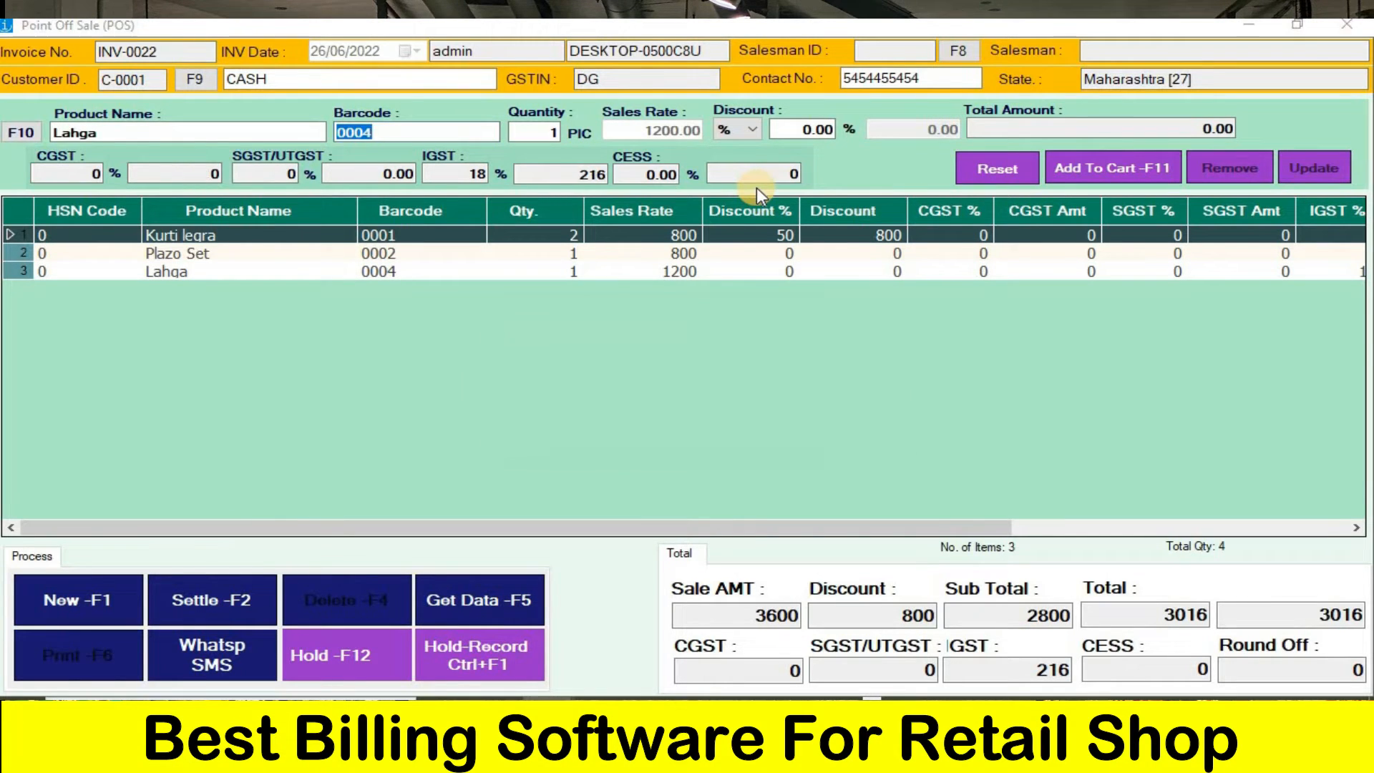
key(Return)
key(Return)
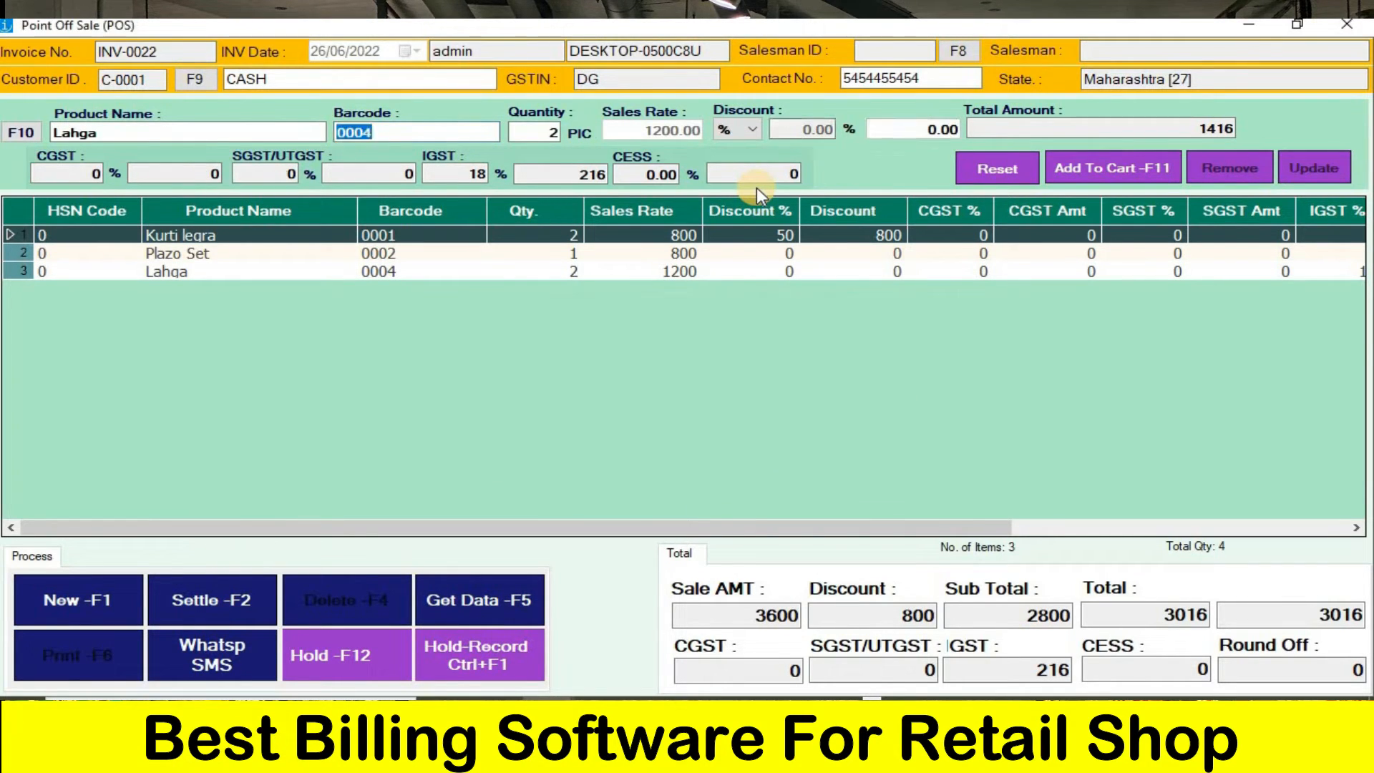
key(Return)
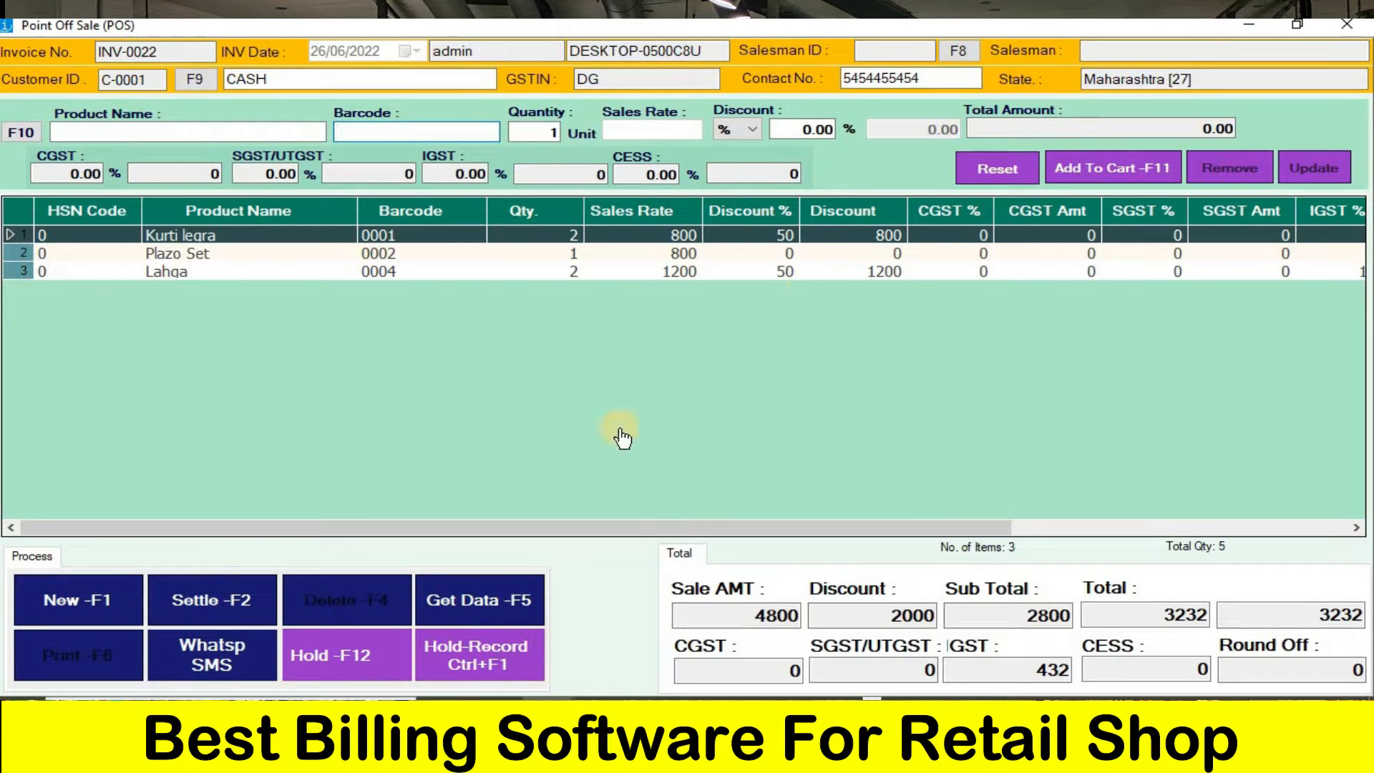
- Start settling the bill and split the payment into 3000 by cash and 232 by online payment
click(198, 614)
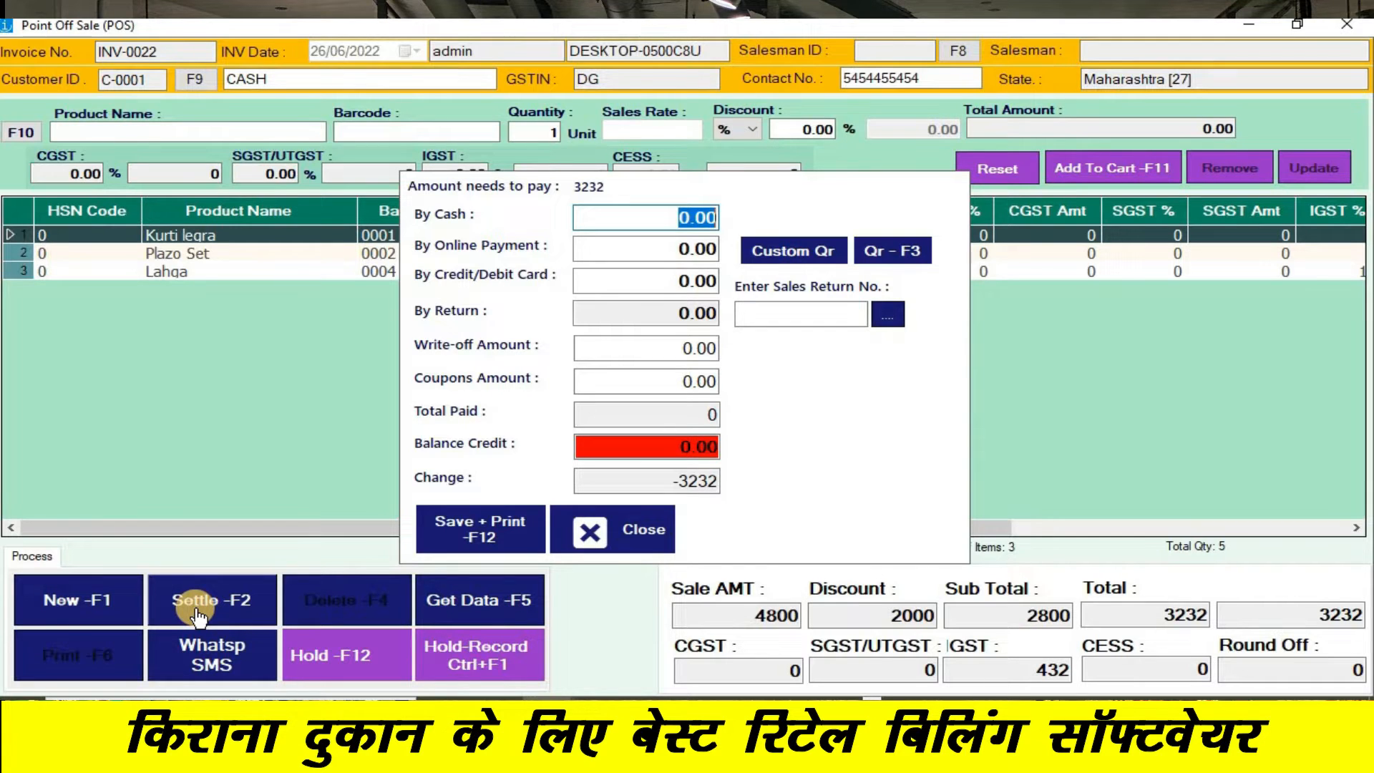
text(3)
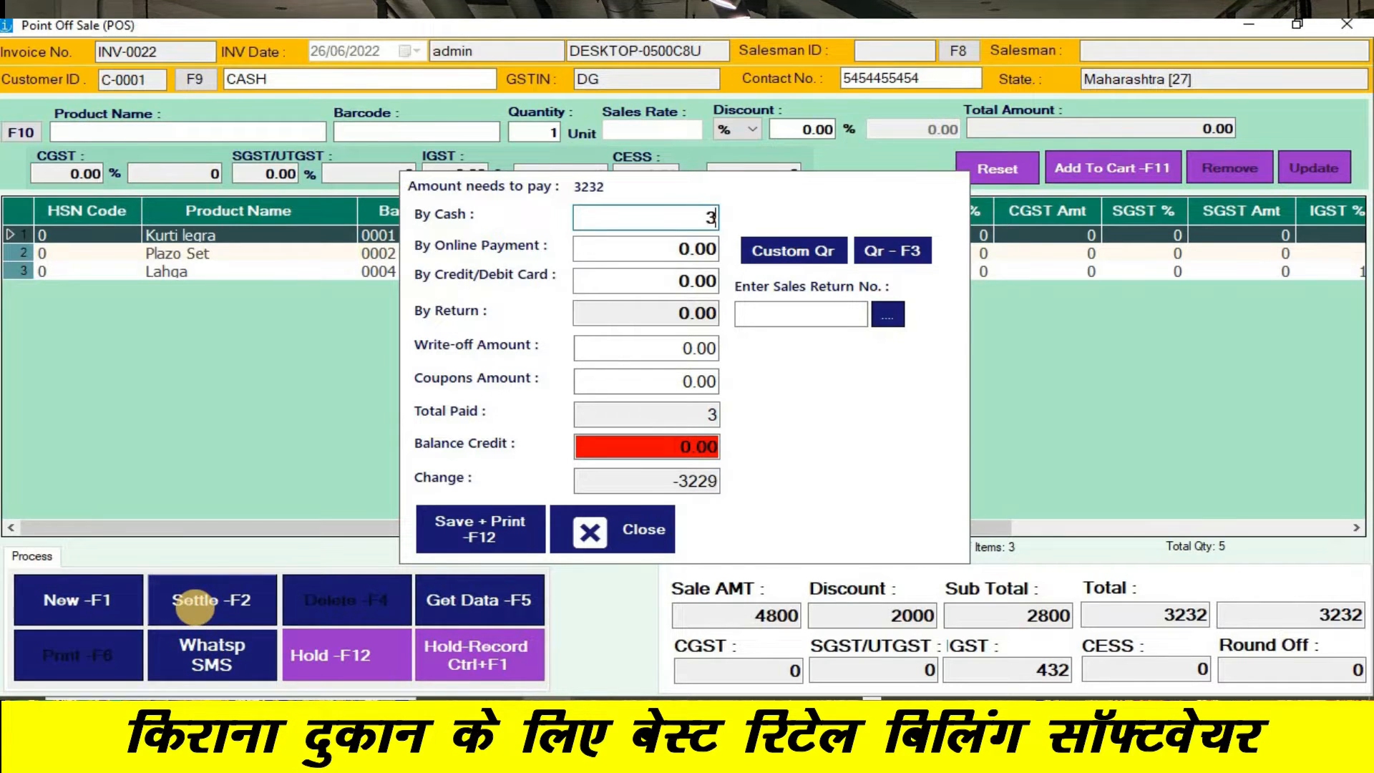
text(000)
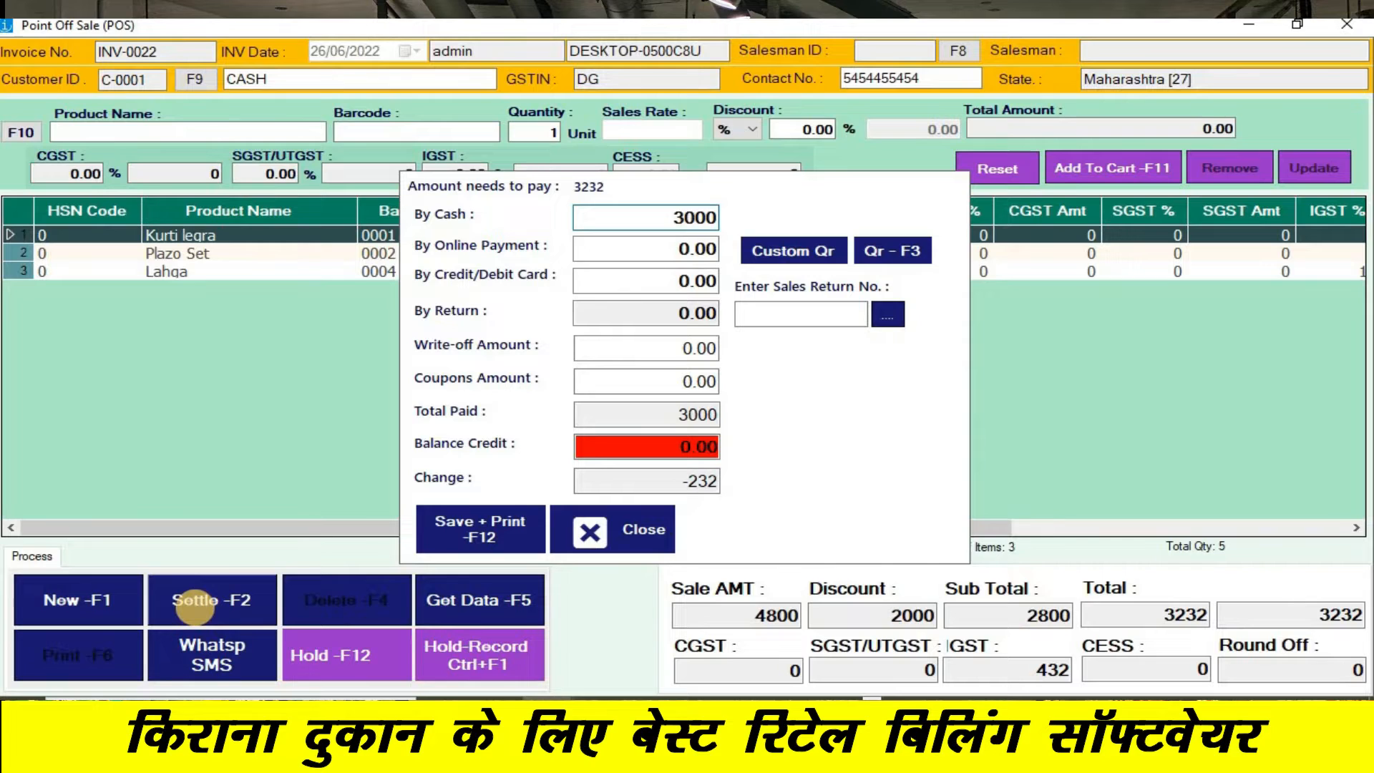
click(695, 248)
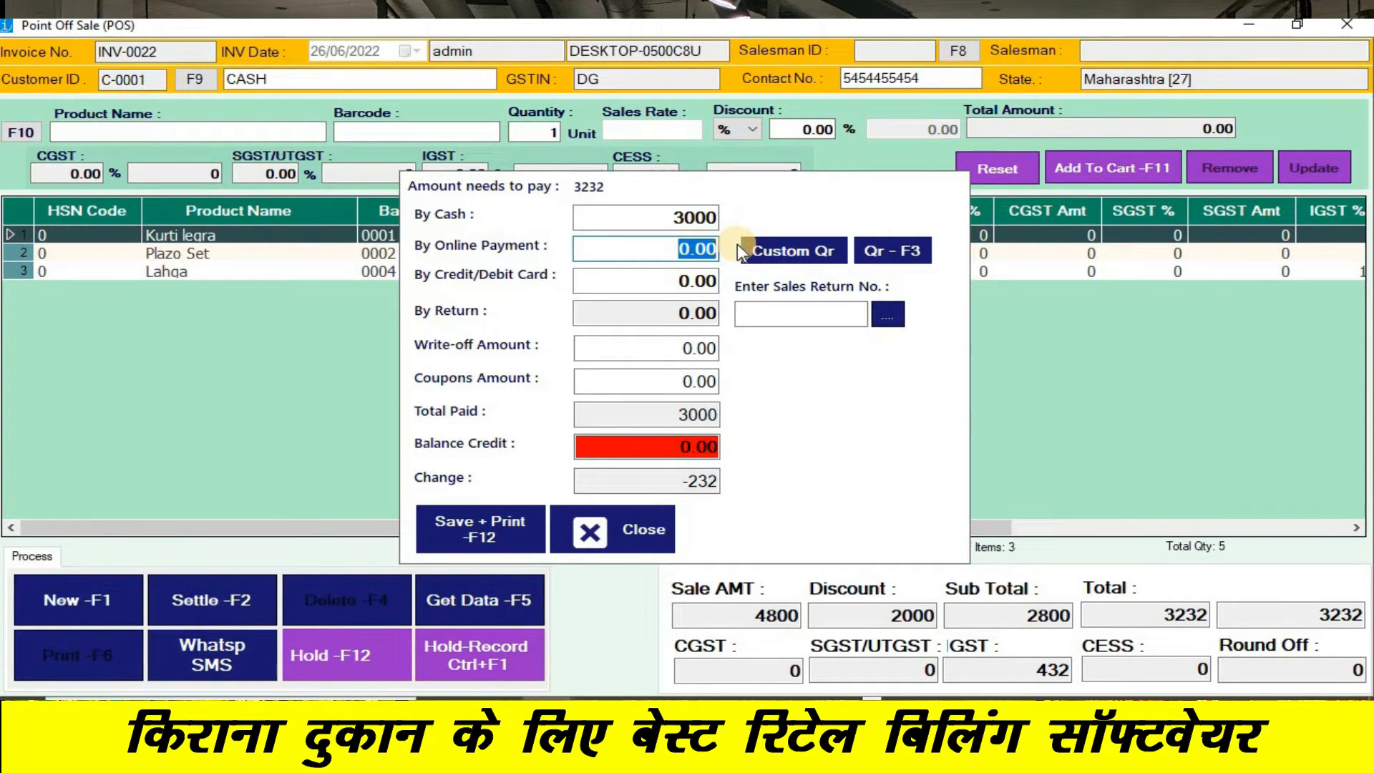
text(232)
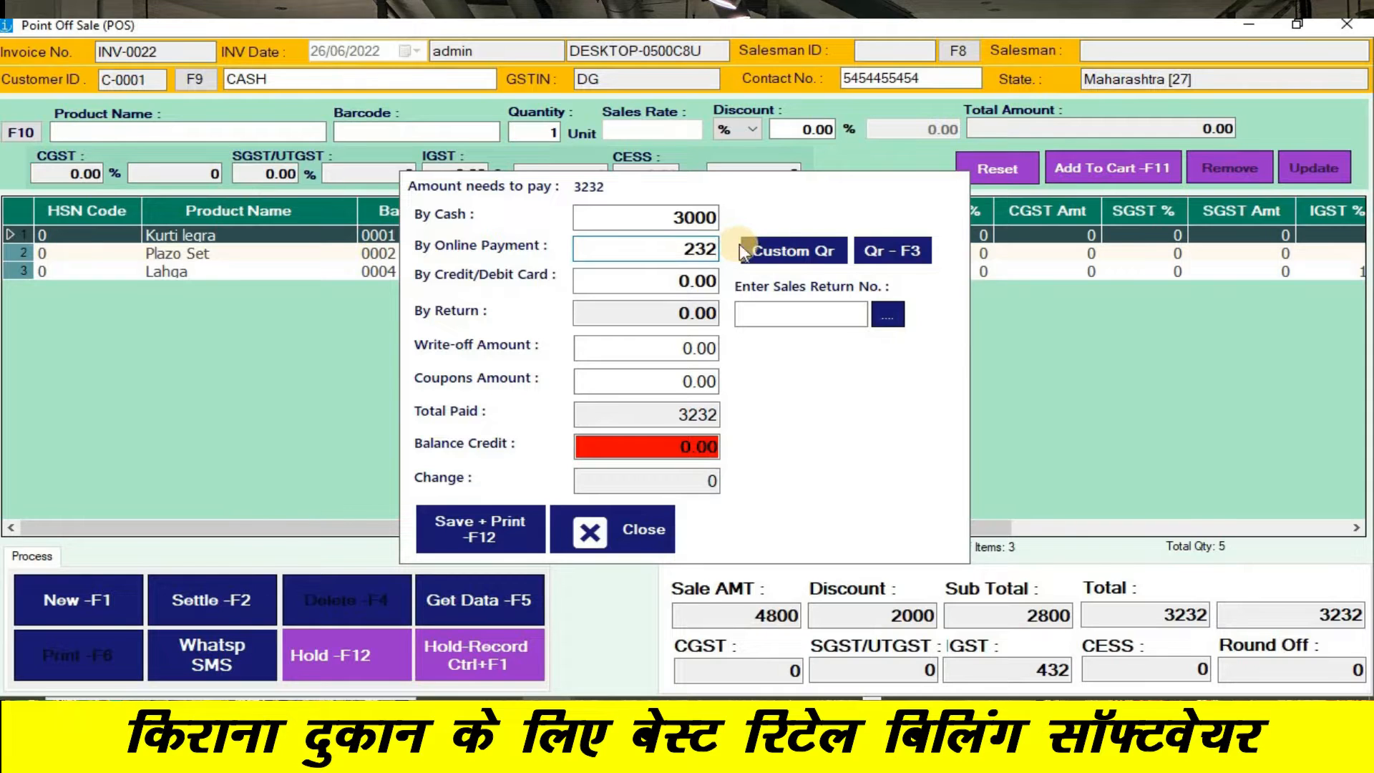
- Generate the custom payment QR code, save the bill and print its tax sales invoice
click(819, 252)
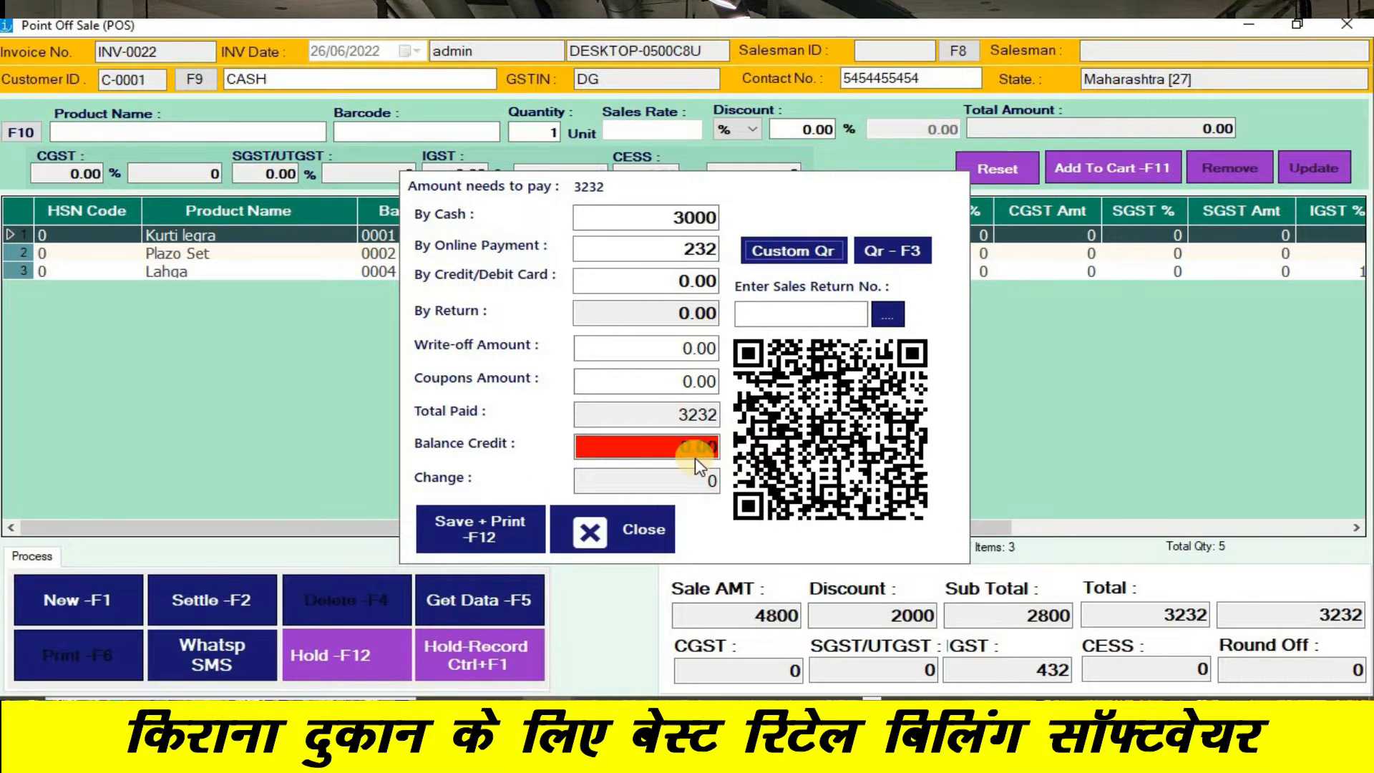
click(483, 534)
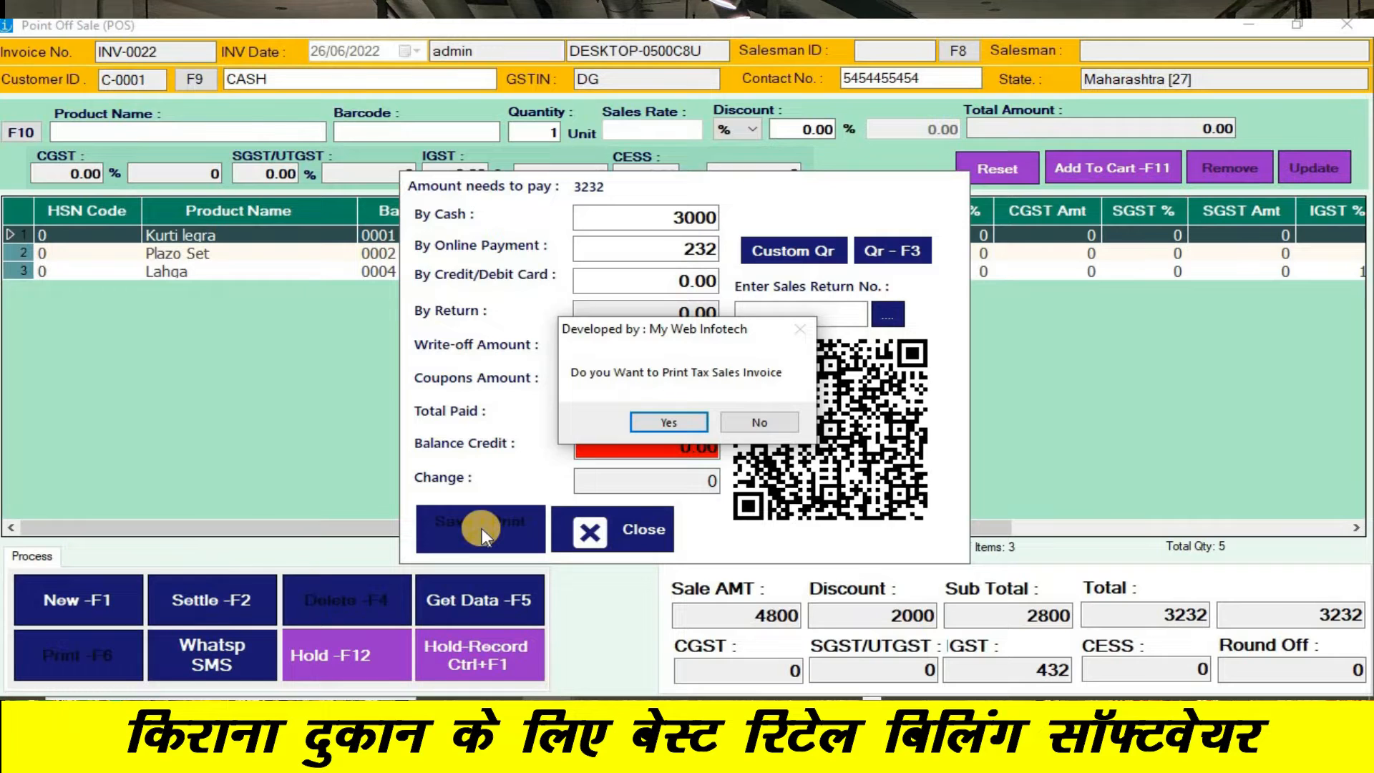
key(Return)
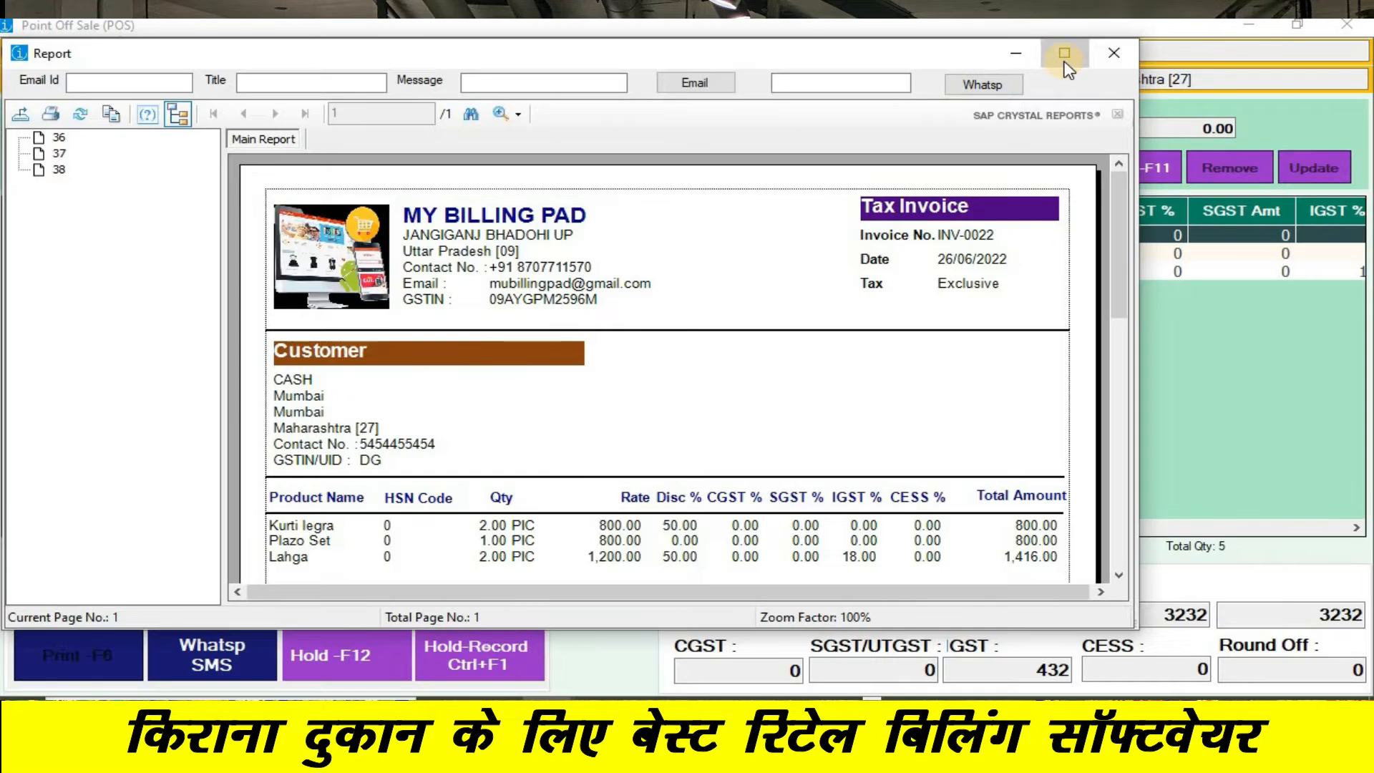
- Maximize the tax invoice report to review the billed products, and close the report and the point of sale
click(1064, 53)
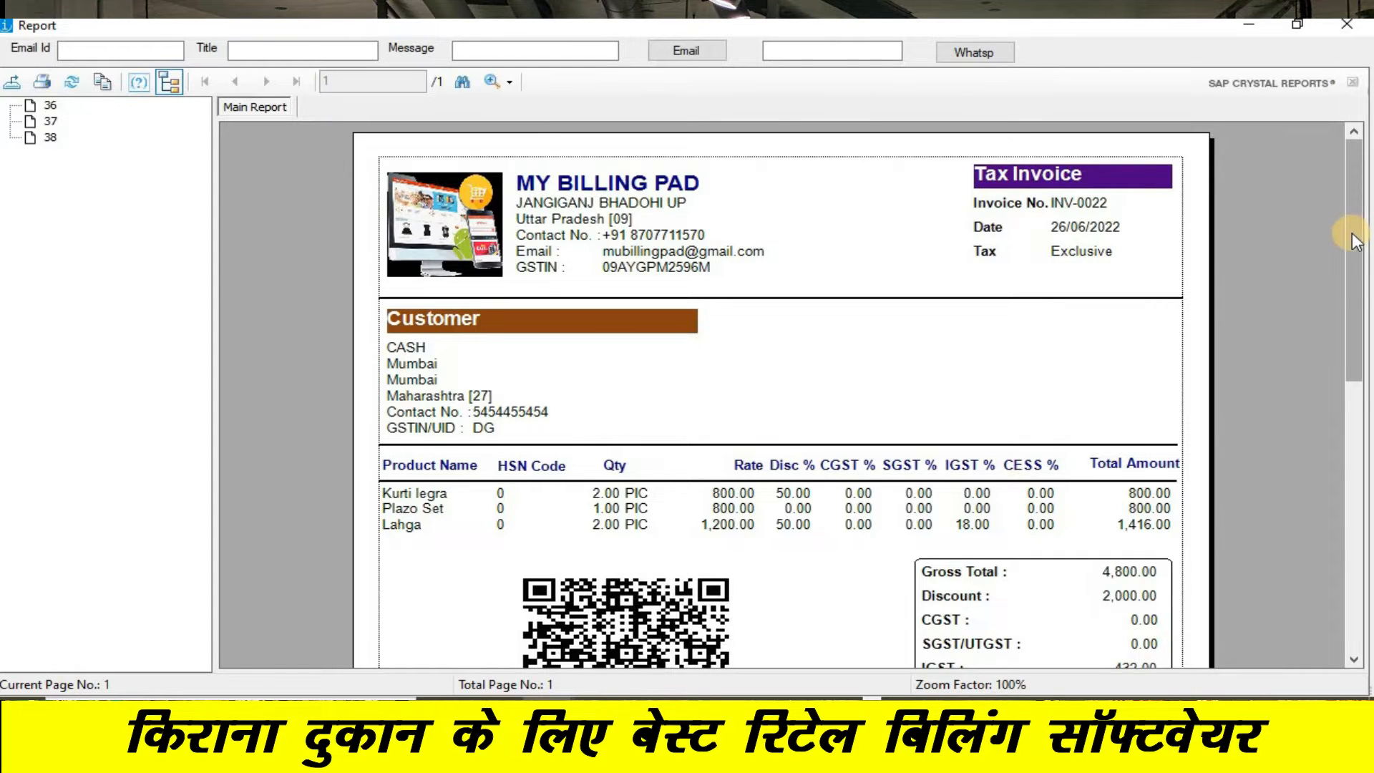
drag(1351, 234, 1357, 190)
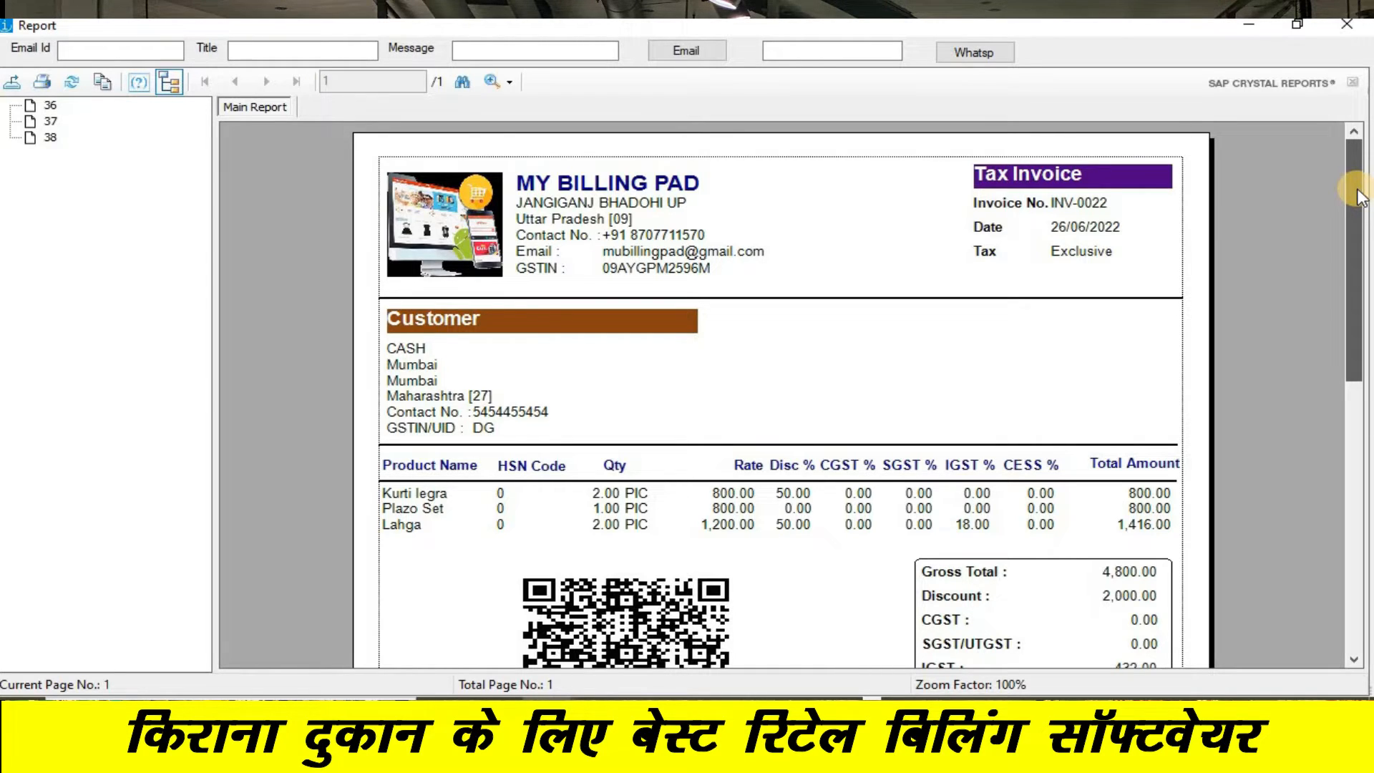
click(1346, 25)
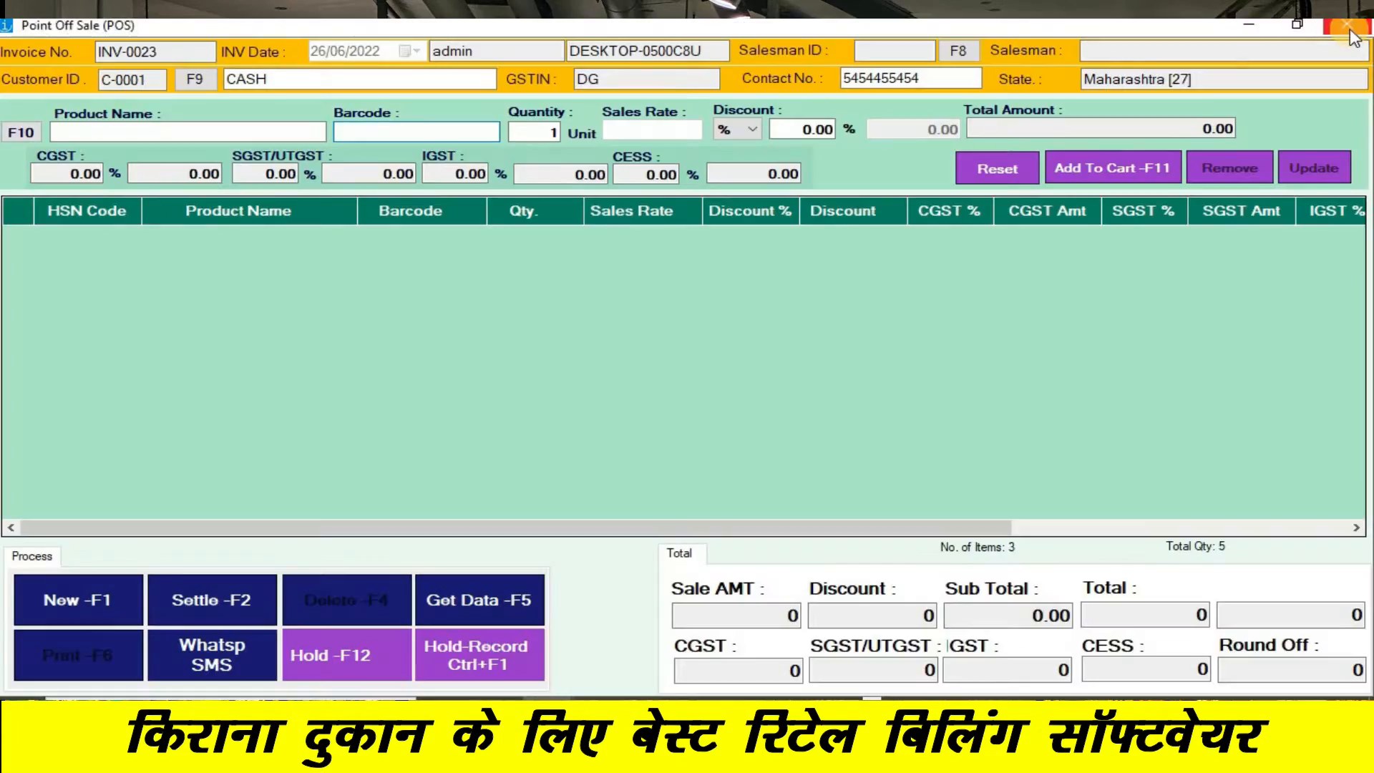
click(1349, 28)
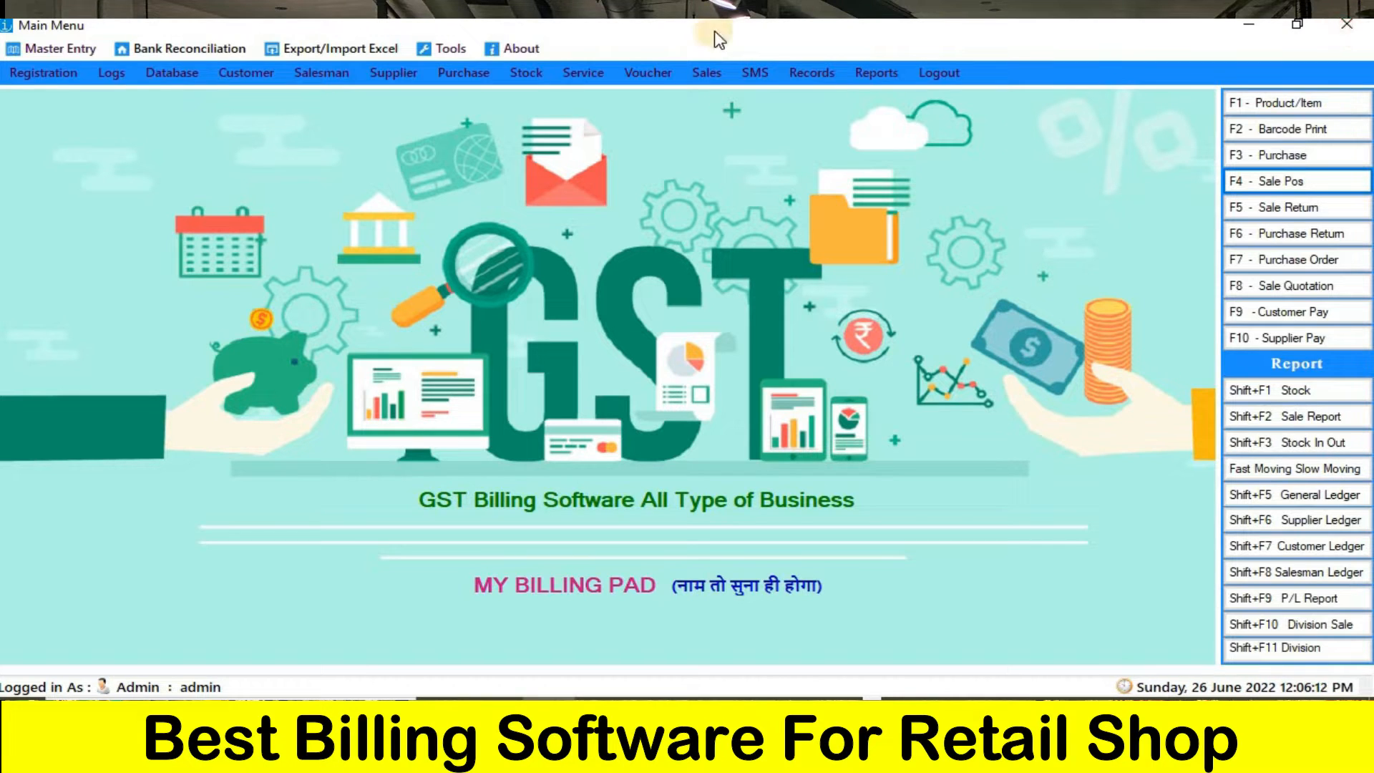
click(35, 50)
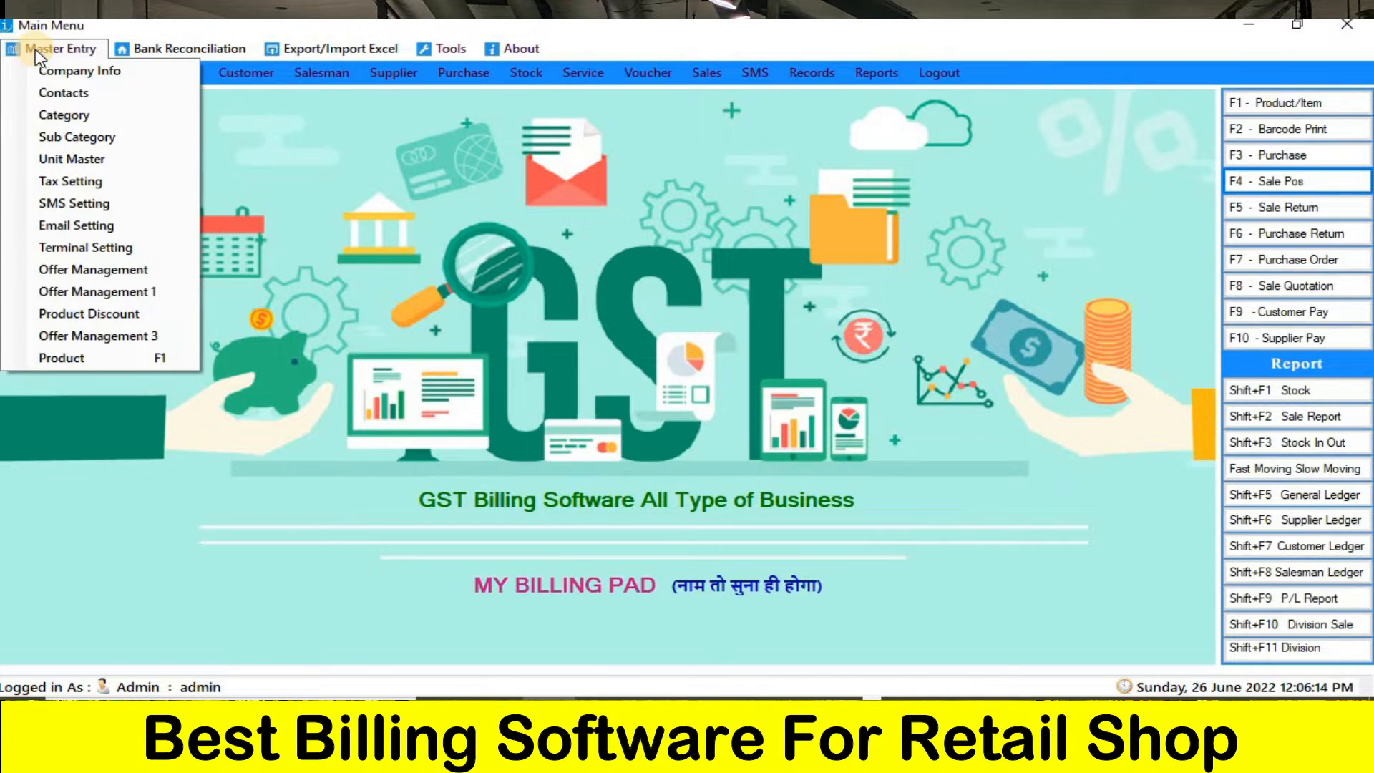
click(81, 276)
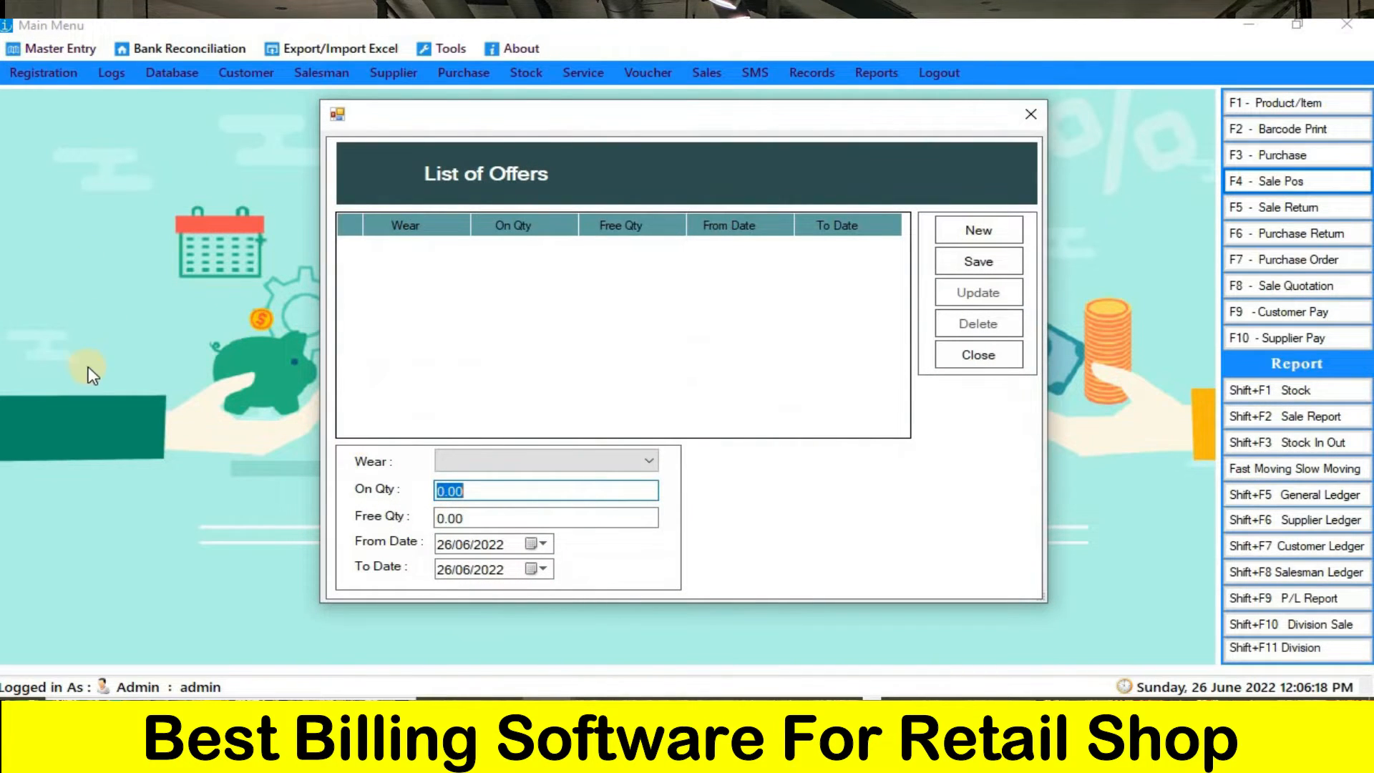
click(1028, 113)
- Open the product discount offers, list all products and keep only Plazo Set and Top selected
click(62, 50)
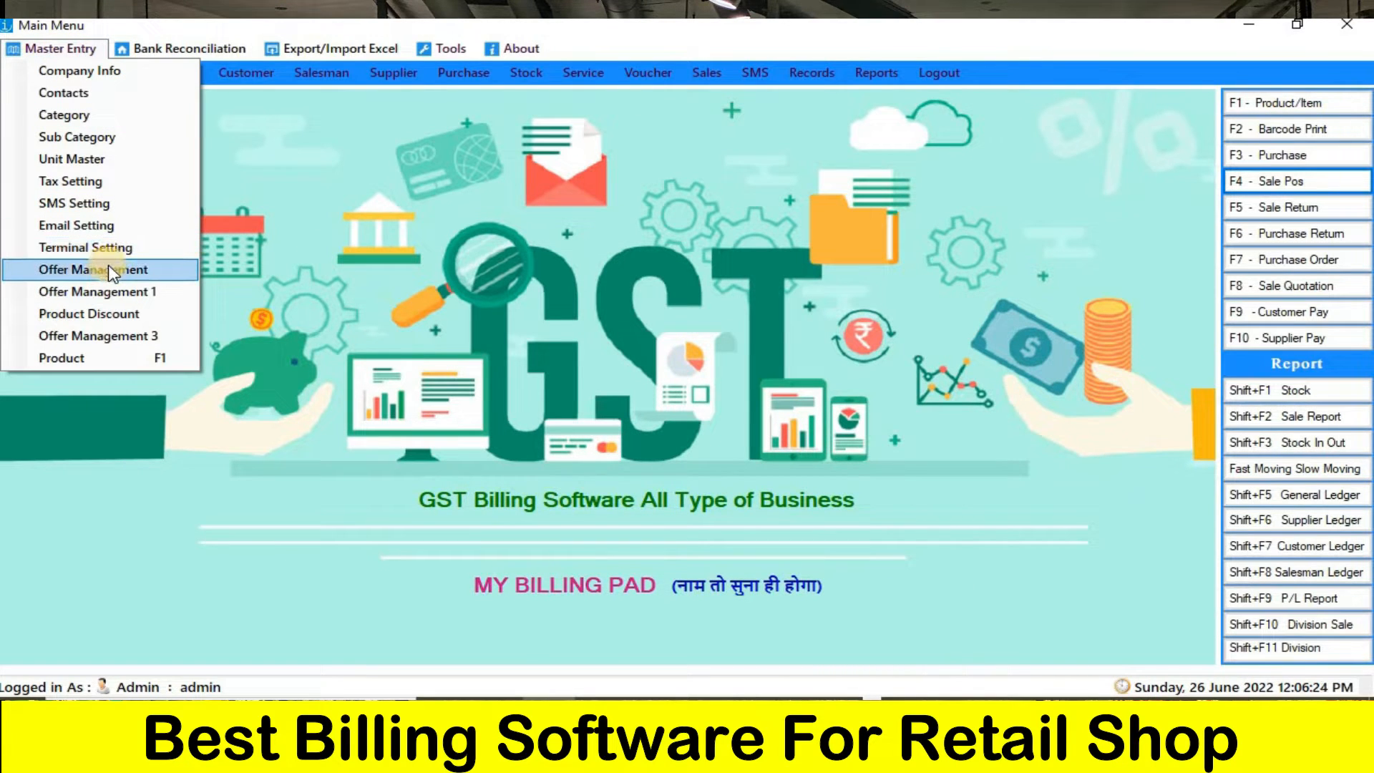
click(88, 314)
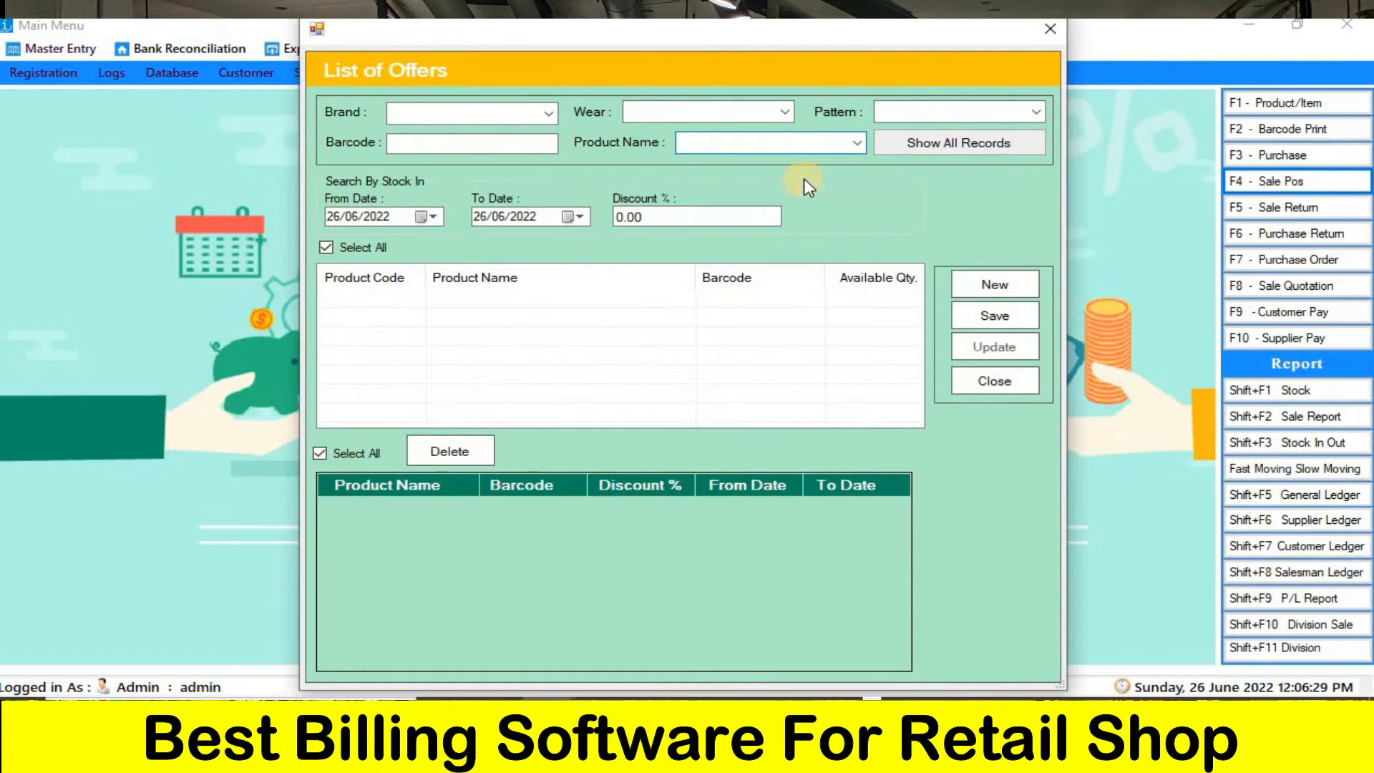
click(939, 141)
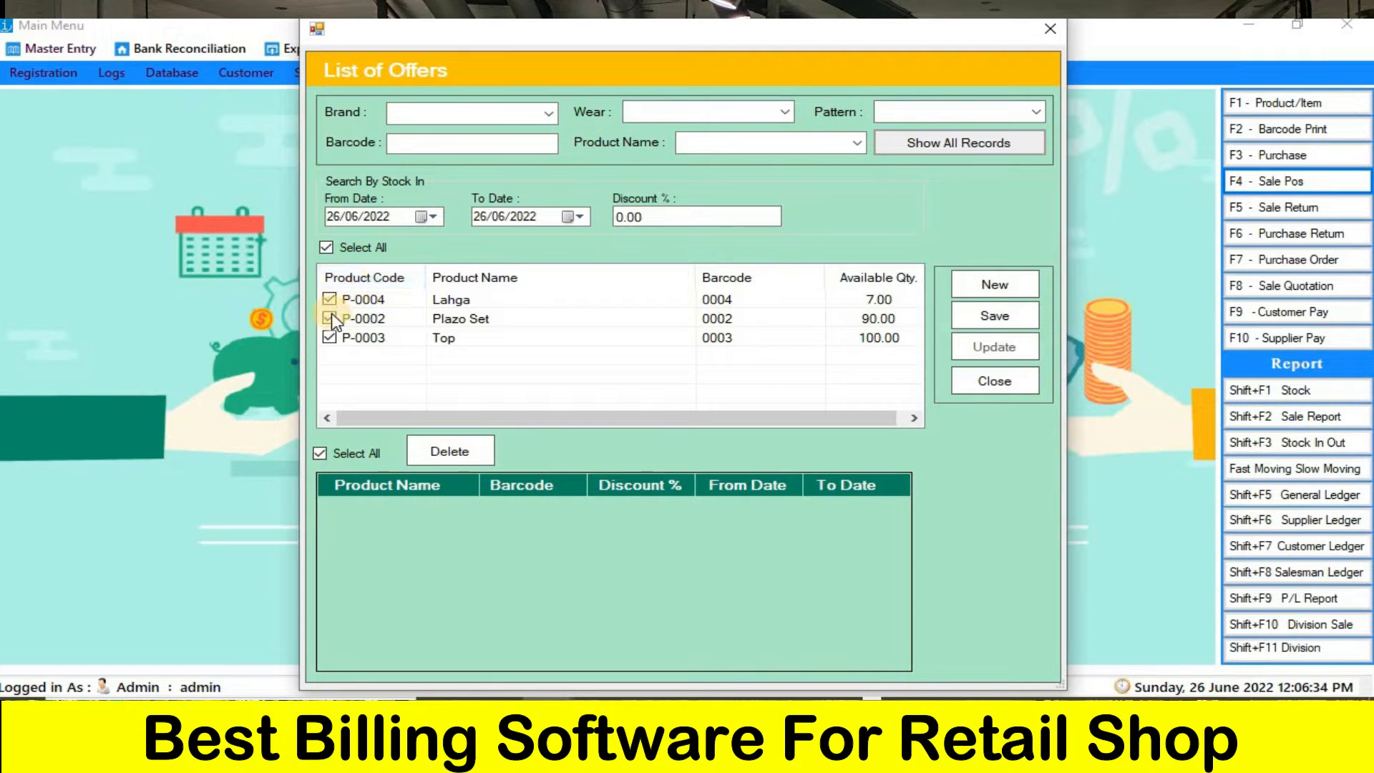
click(330, 336)
click(329, 300)
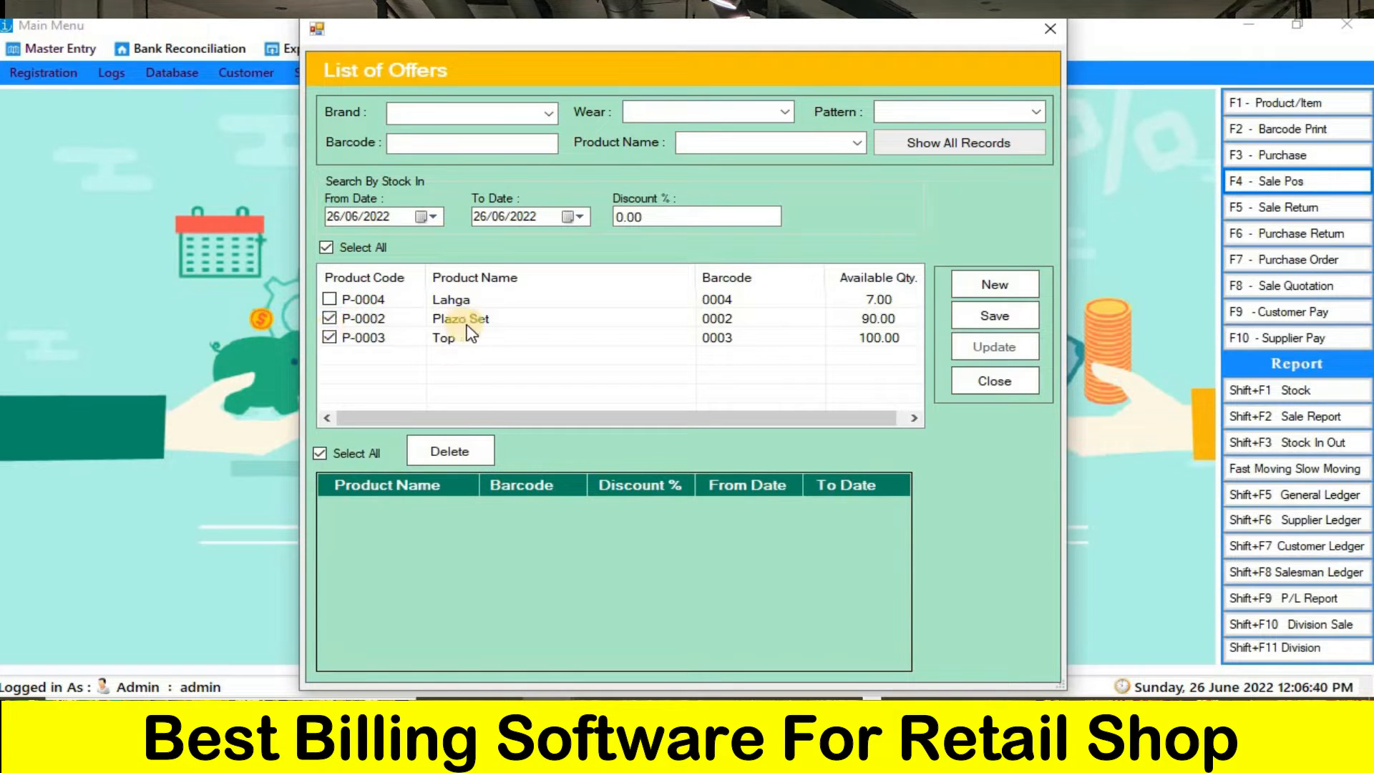
- Set the discount to 20% for the selected products, save the offer and close the list of offers
click(663, 218)
text(20)
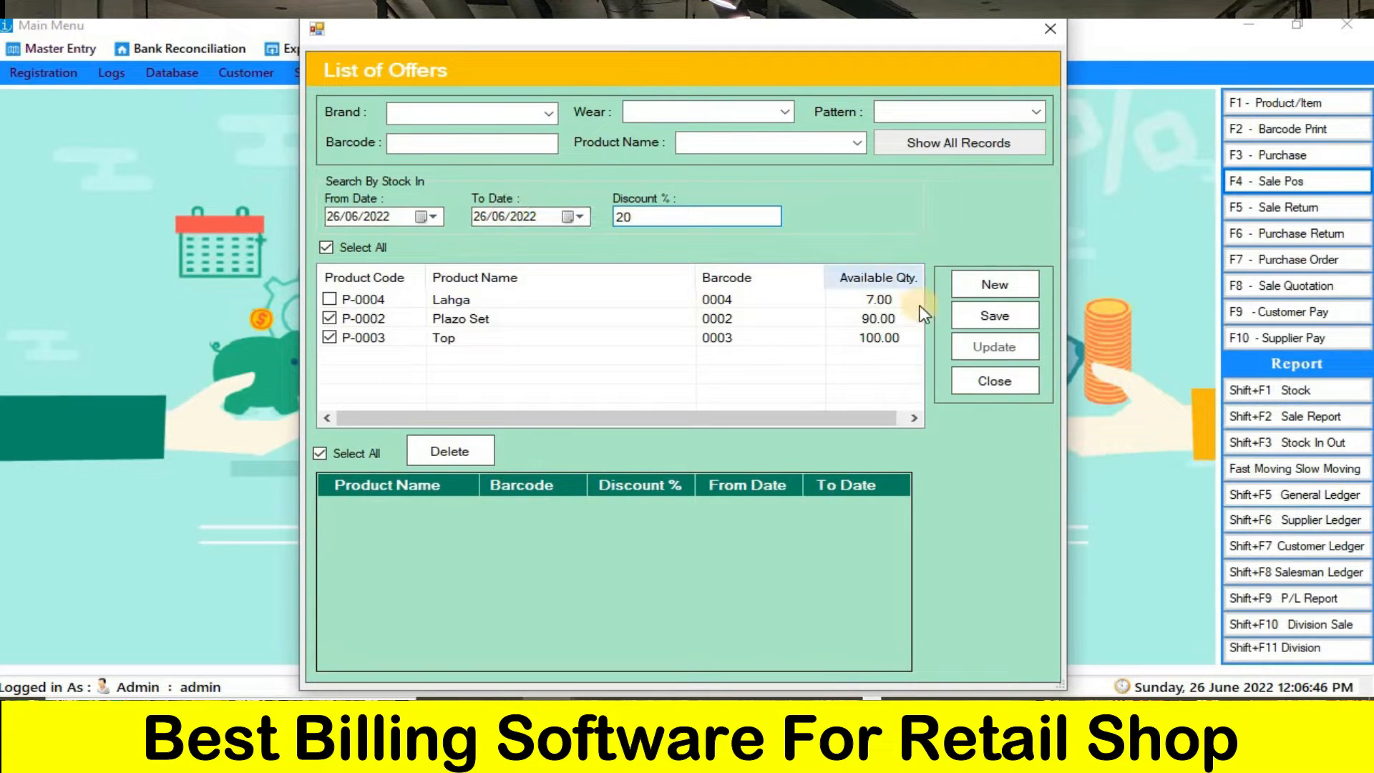
click(979, 328)
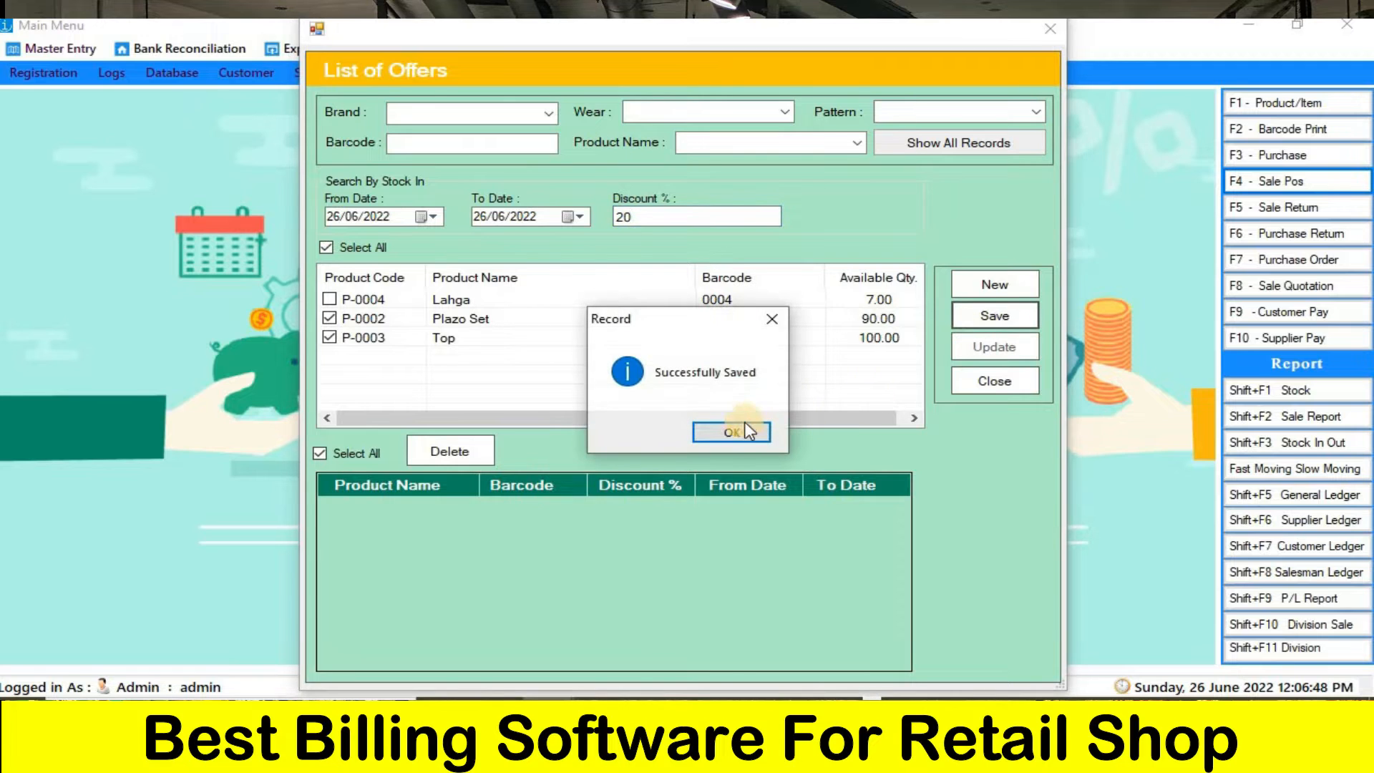
click(740, 434)
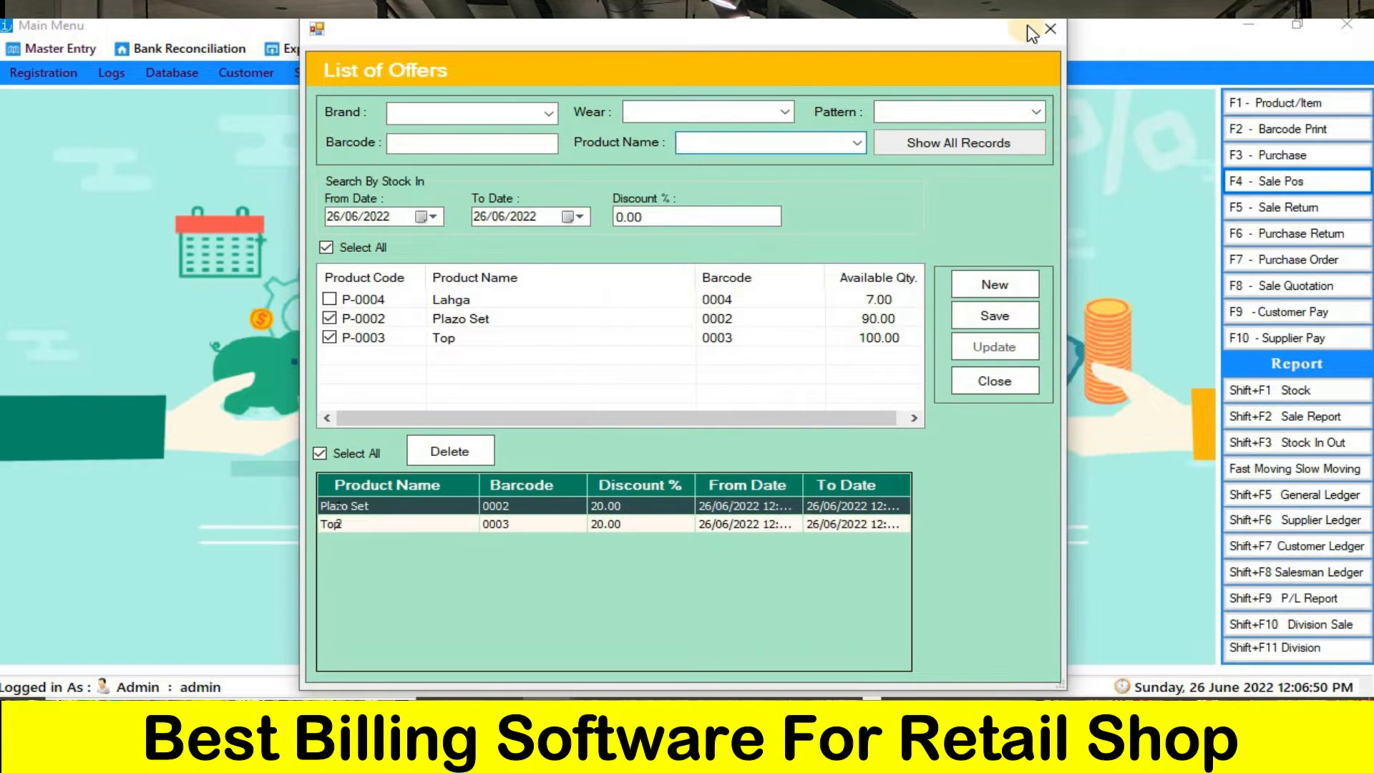
click(1048, 32)
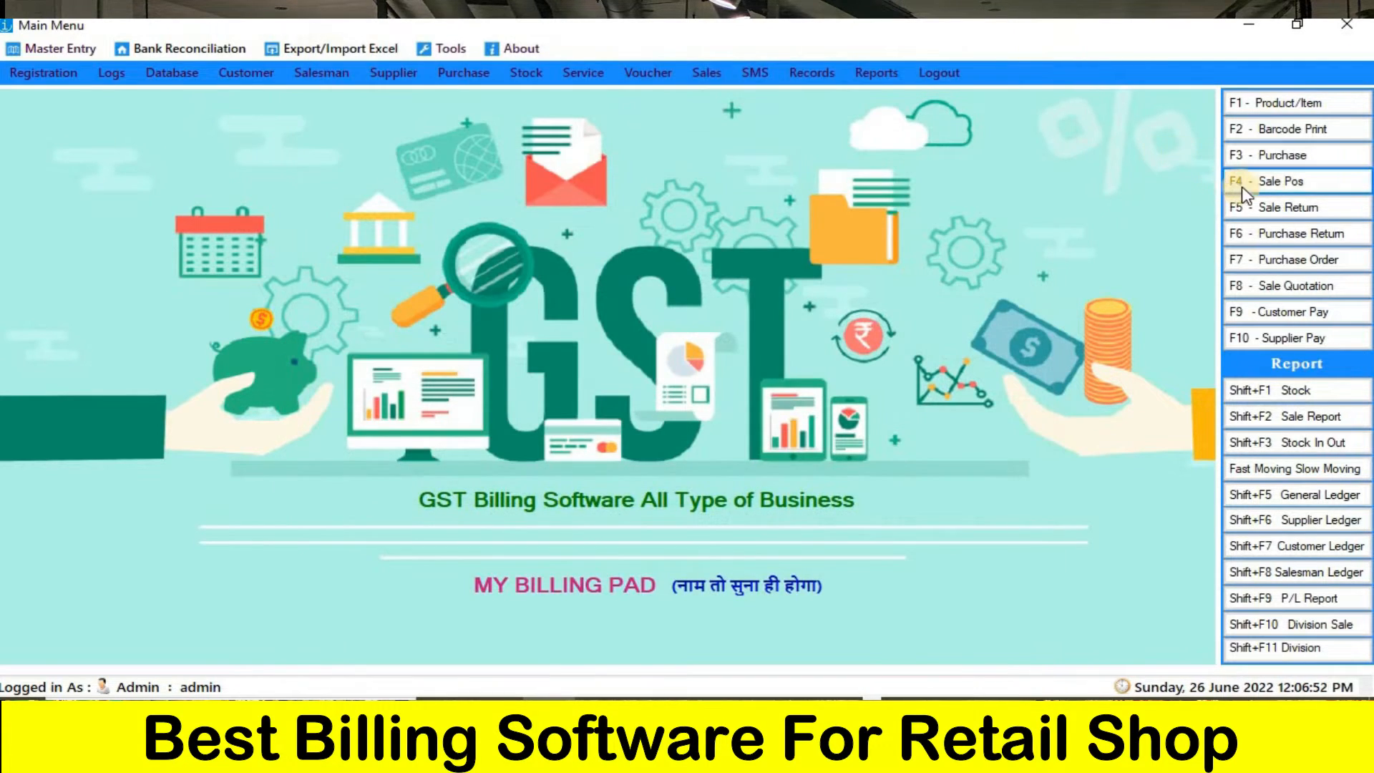
- Open the point of sale and add one Plazo Set with barcode 0002 and its 20% offer
click(1251, 188)
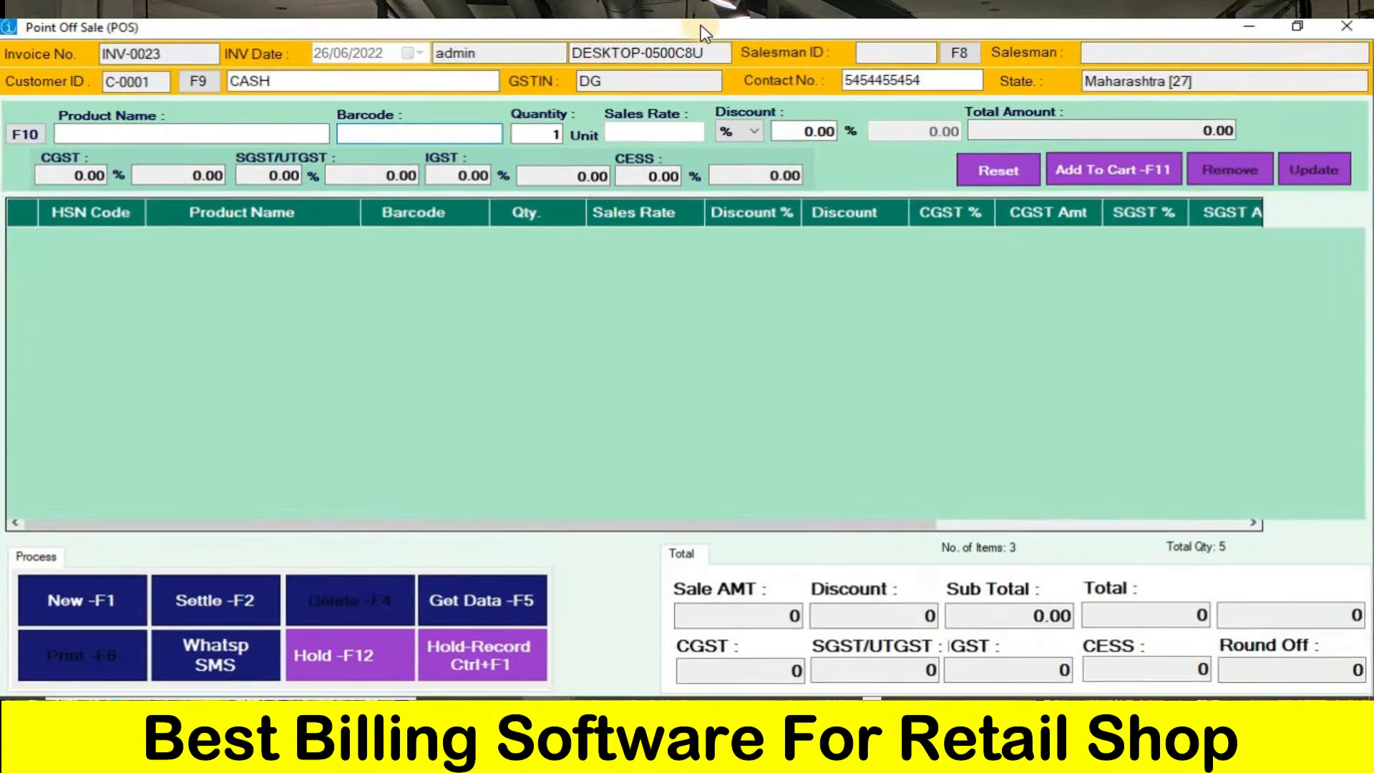
text(000)
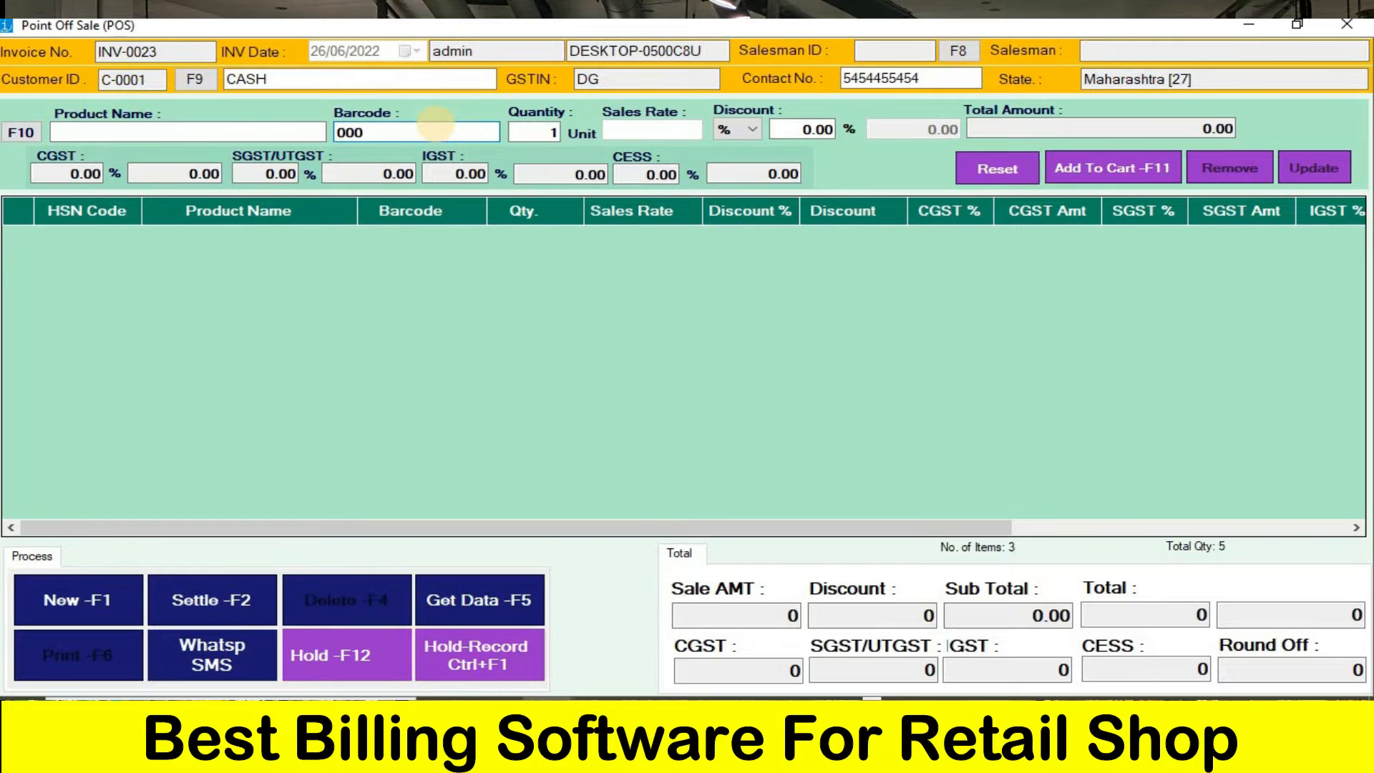
text(2)
key(Return)
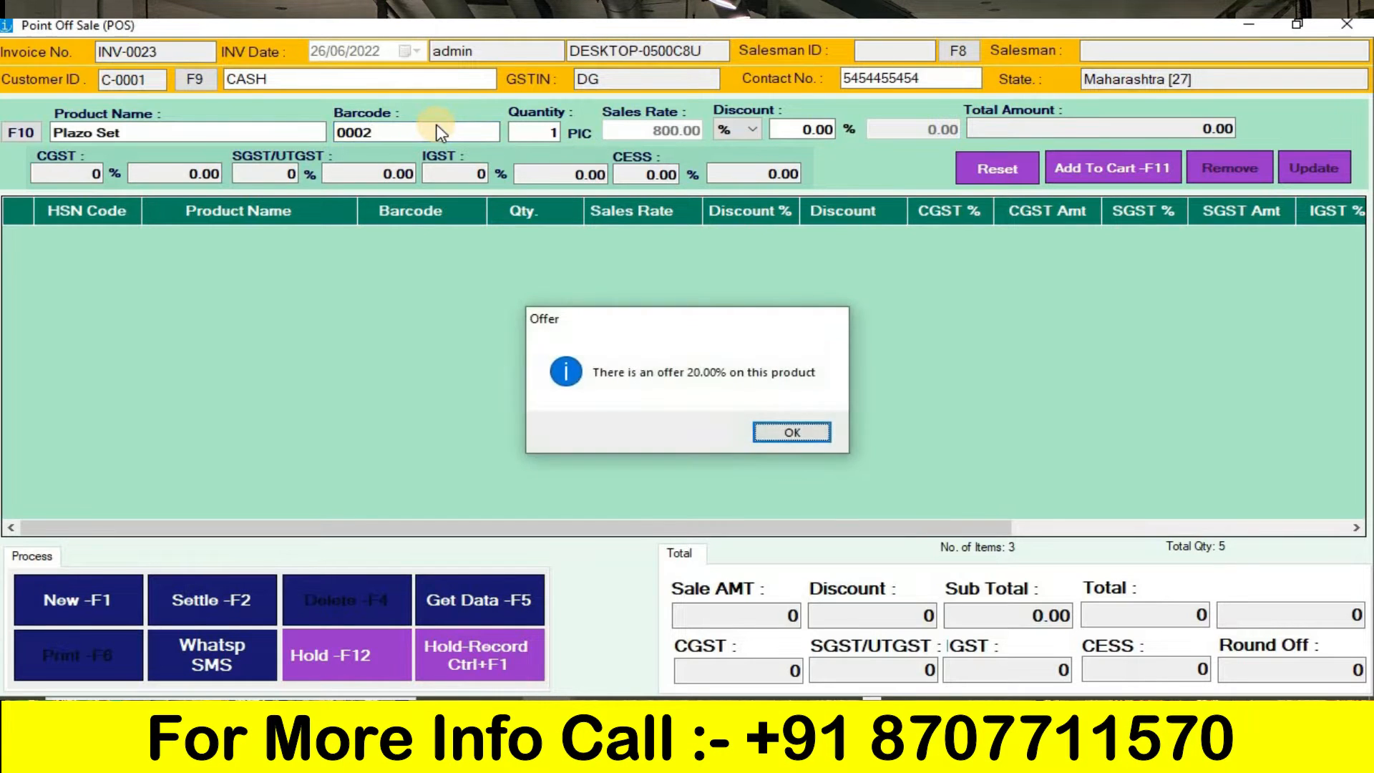
key(Return)
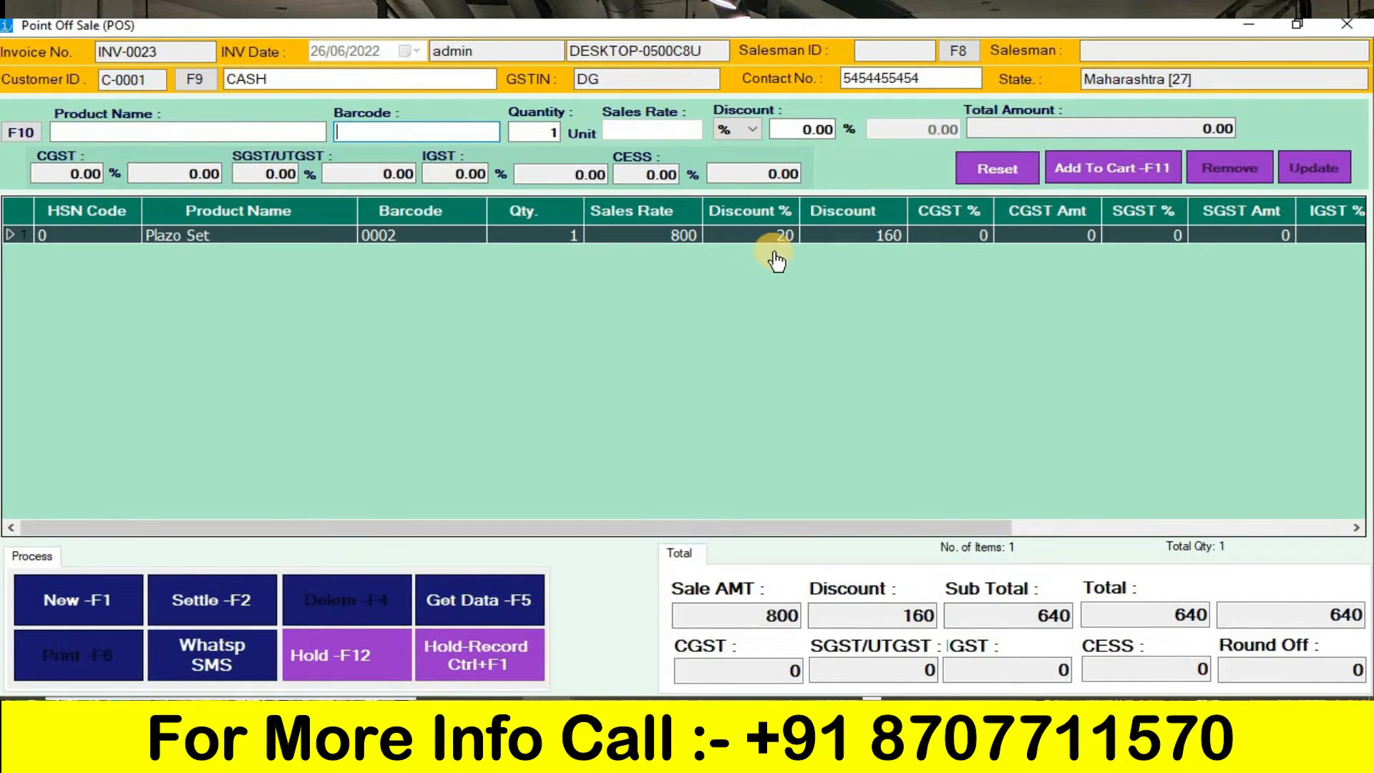
- Add one Top with barcode 0003 and one Kurti legra with barcode 0001 to the invoice, accepting their offers
text(0003)
key(Return)
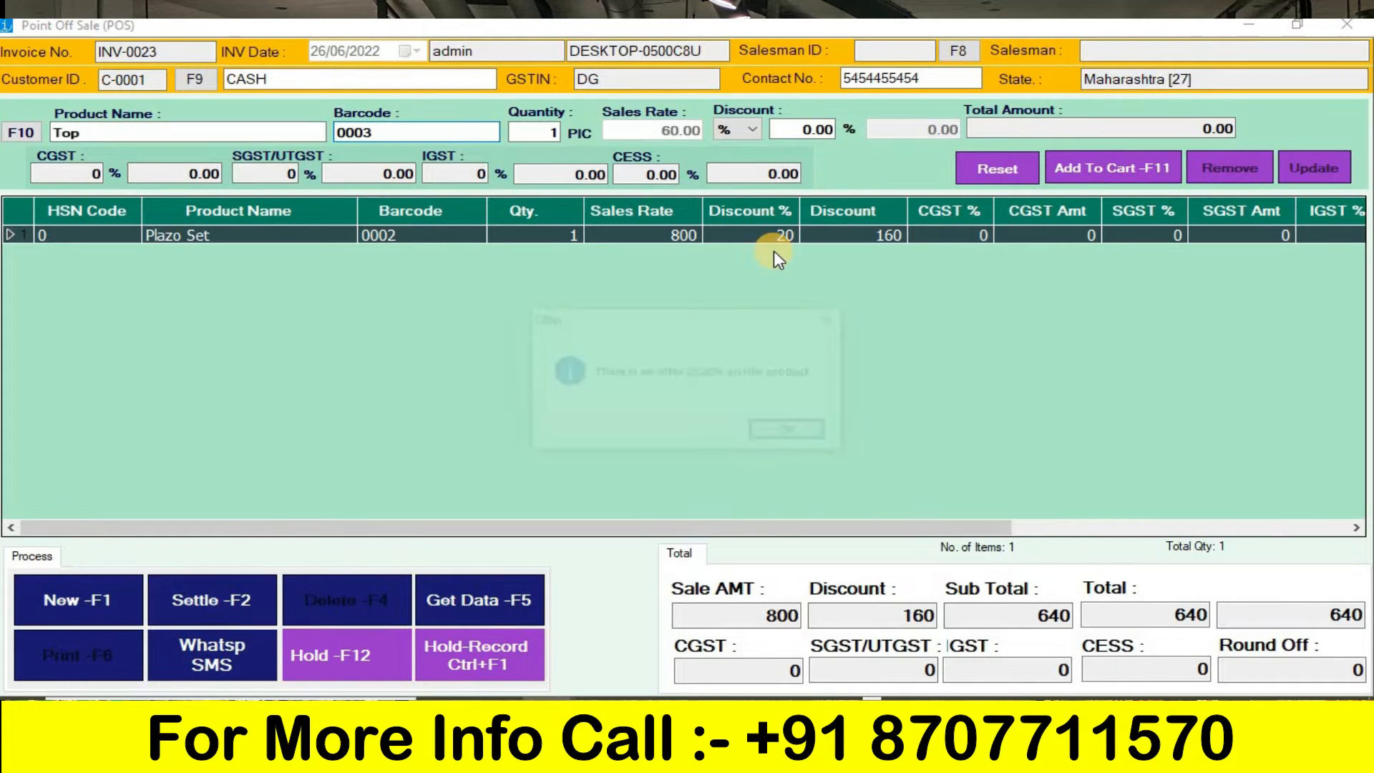
key(Return)
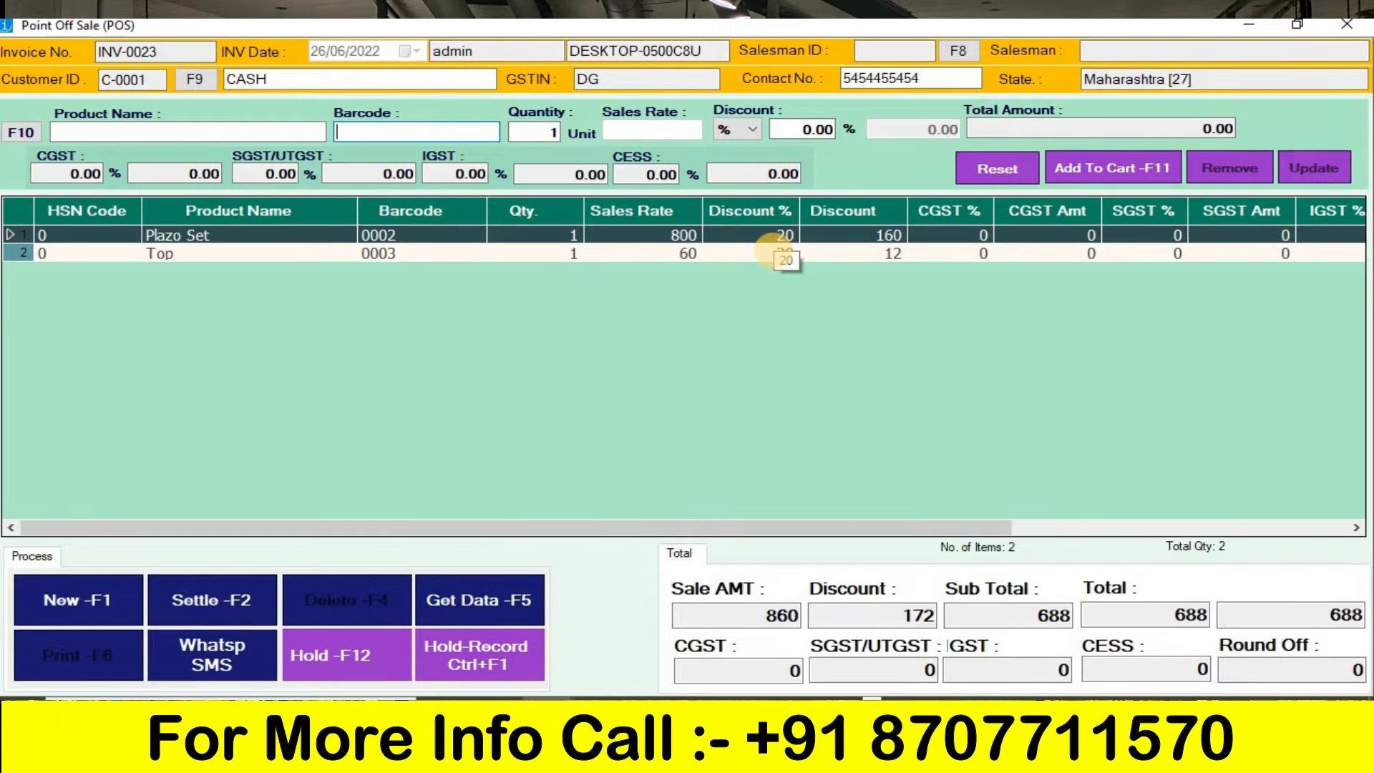
text(0001)
key(Return)
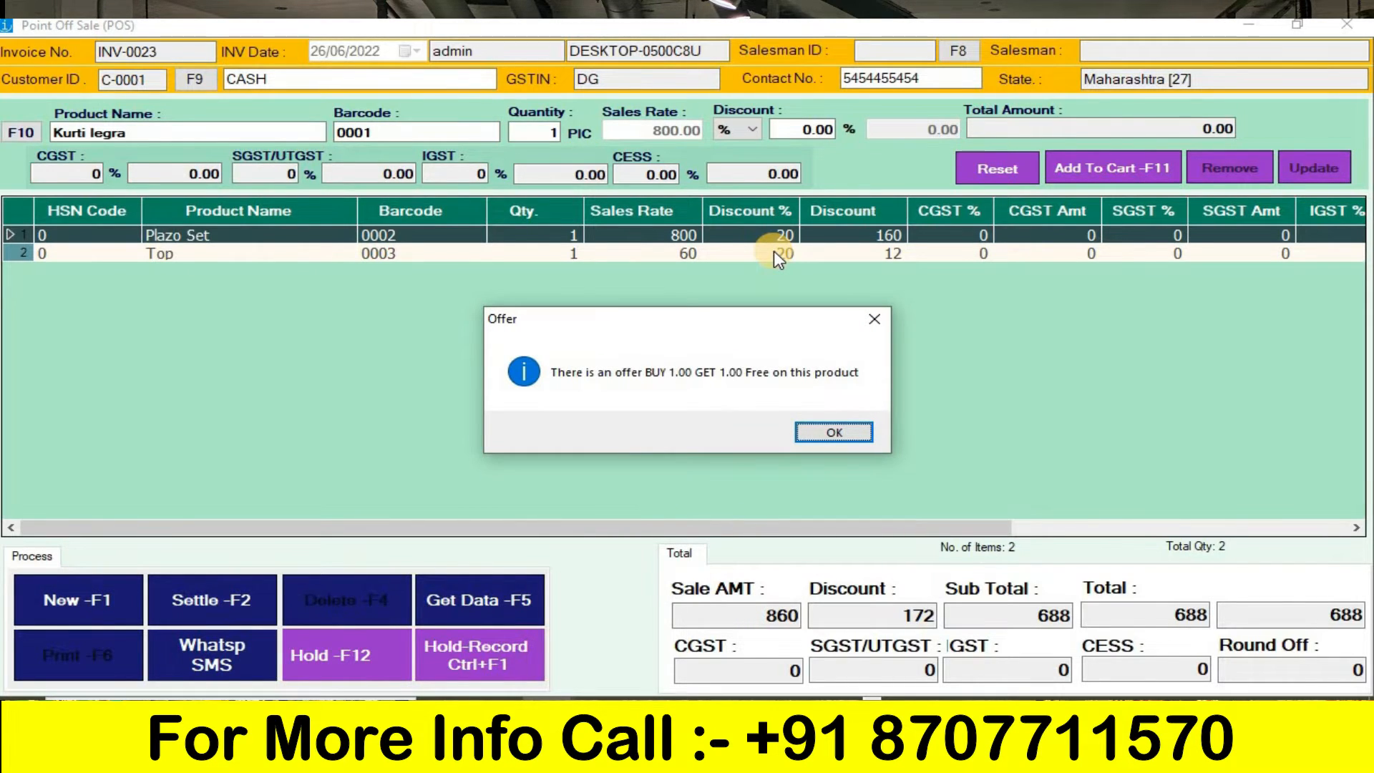
key(Return)
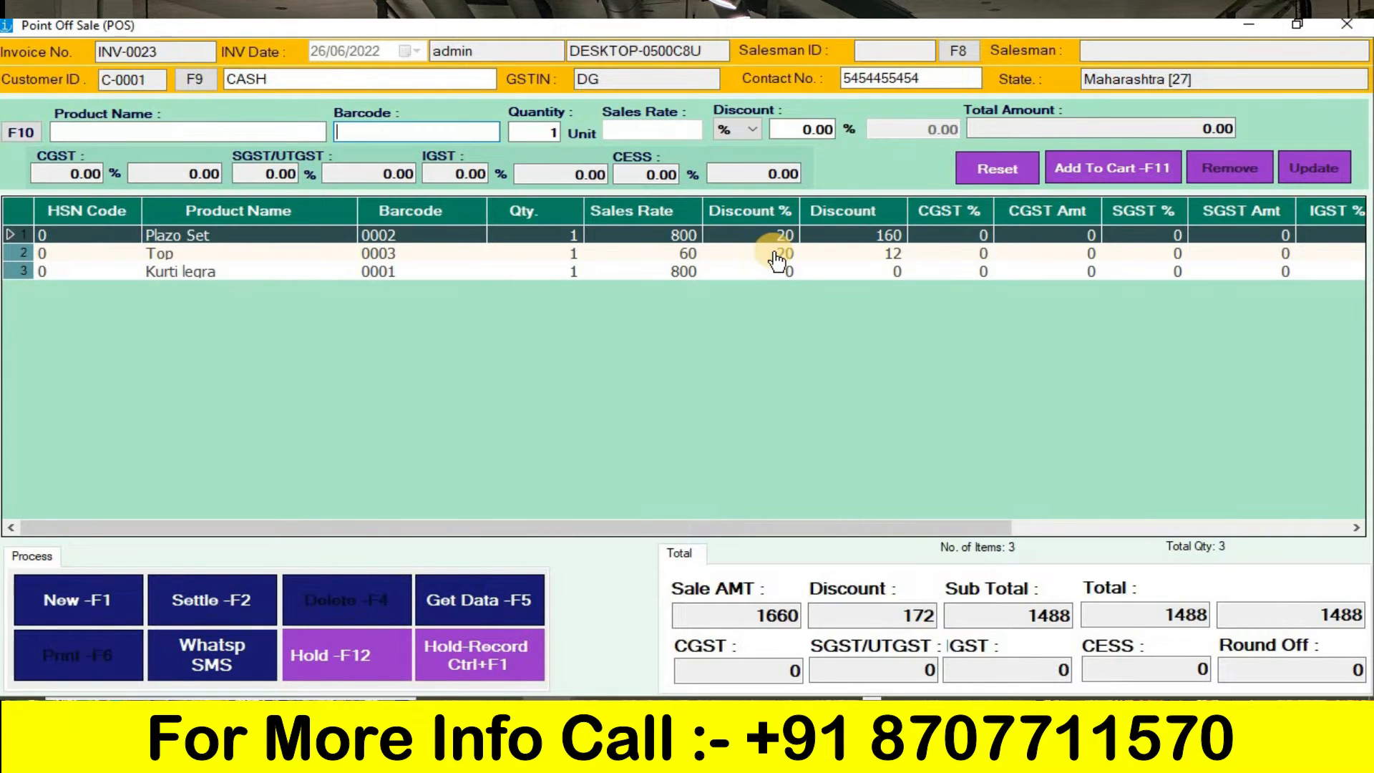
- Settle the bill with 1488 by cash, then save it and print the tax invoice
click(201, 620)
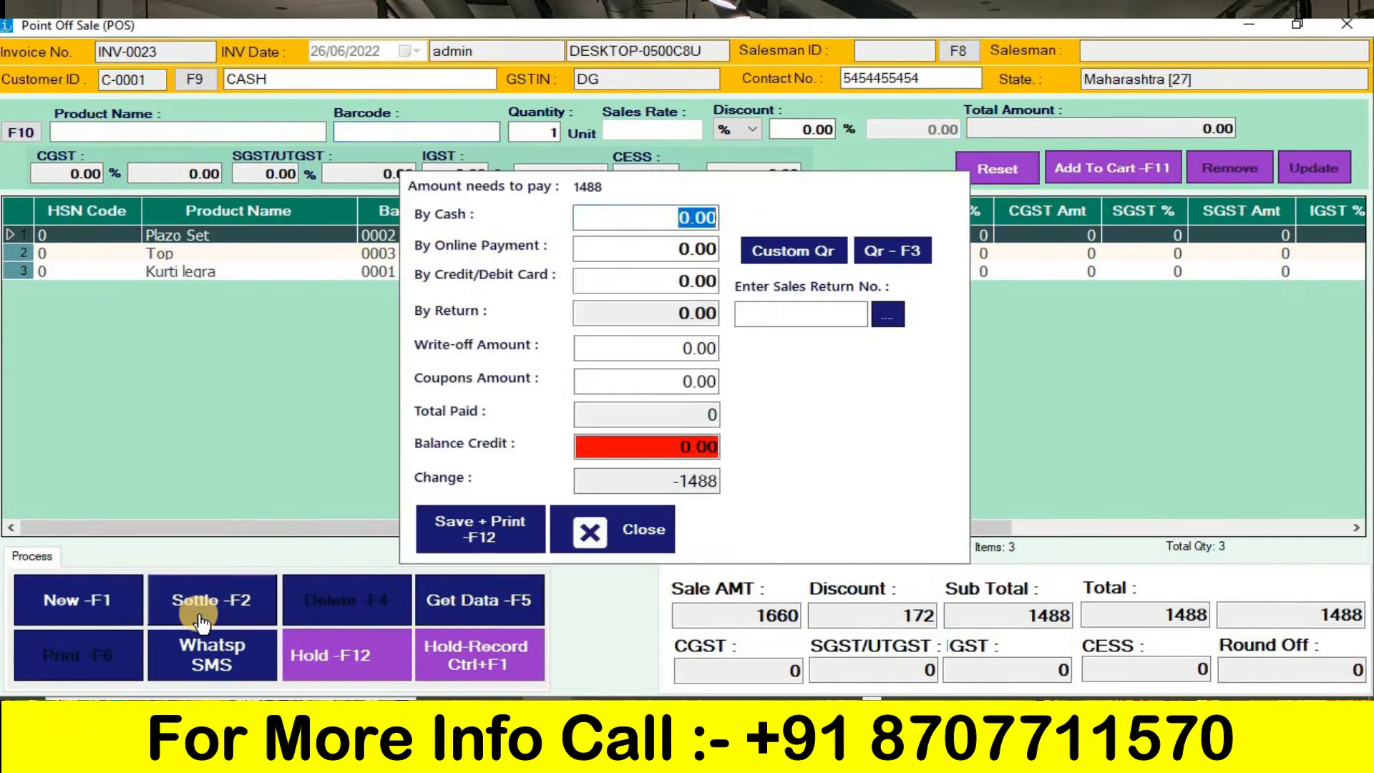
text(14)
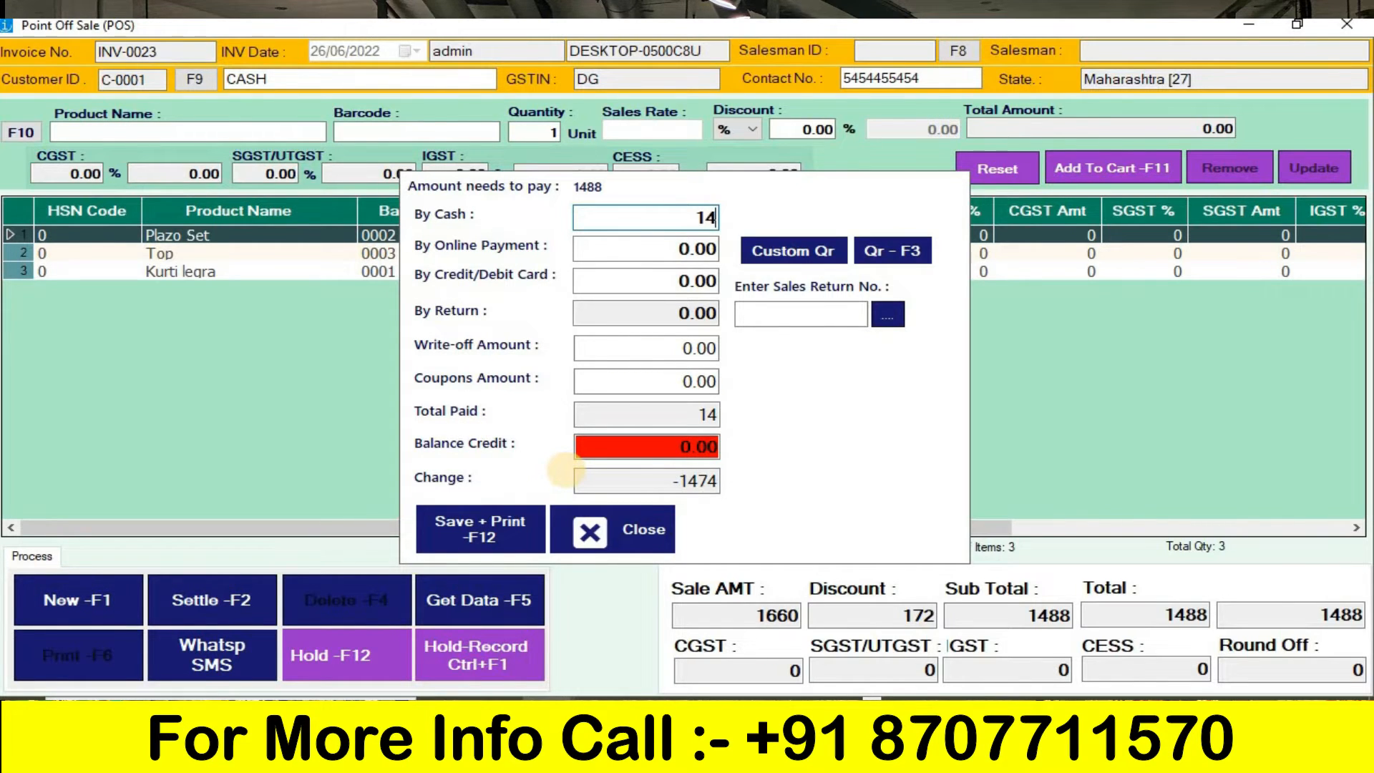
text(88)
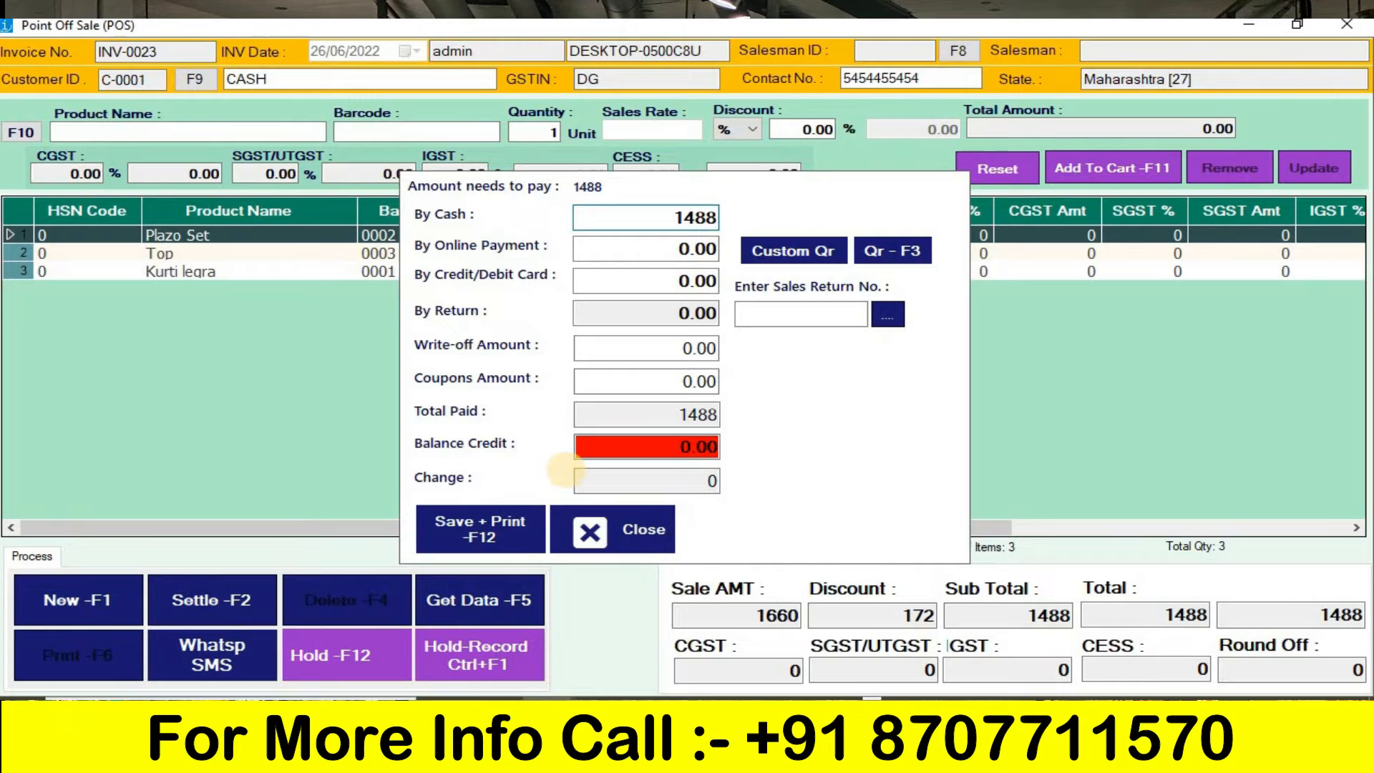
key(Tab)
key(Tab)
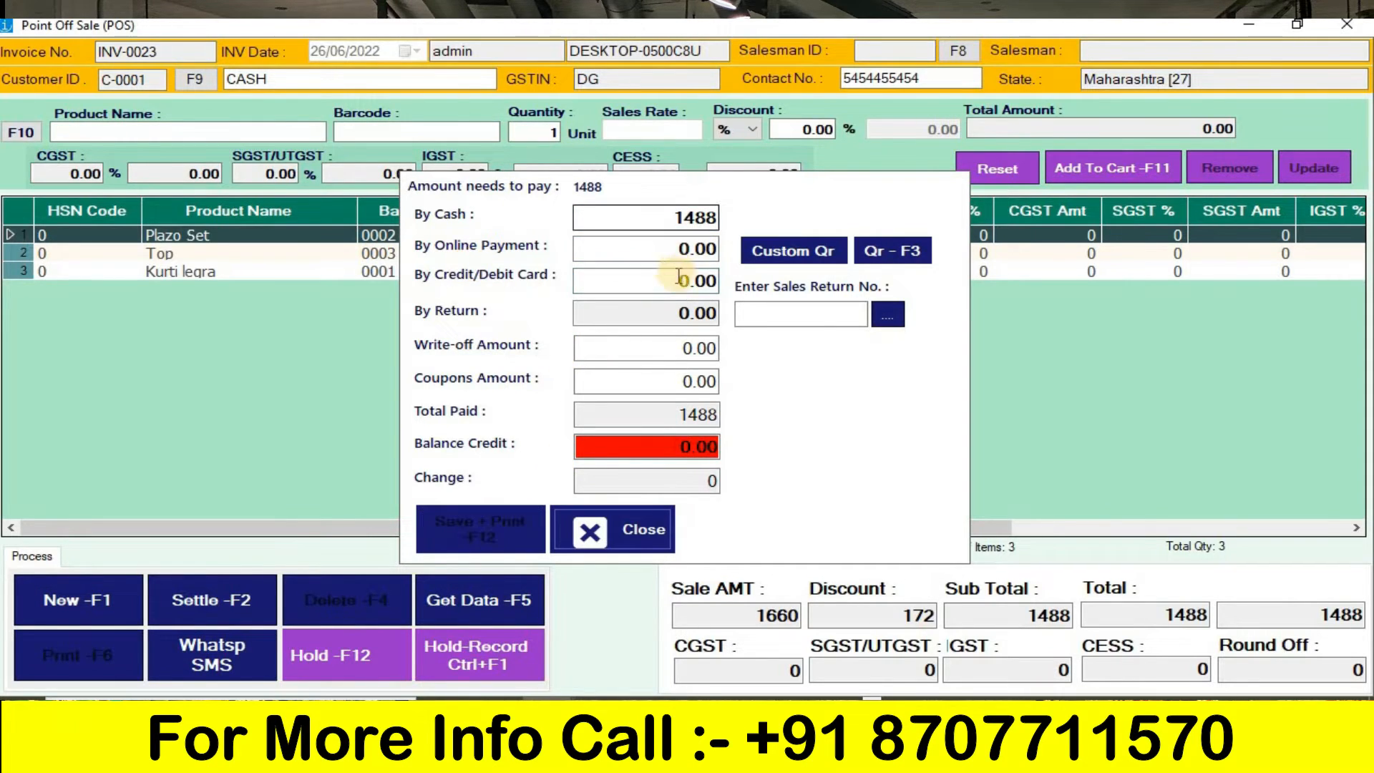
key(F12)
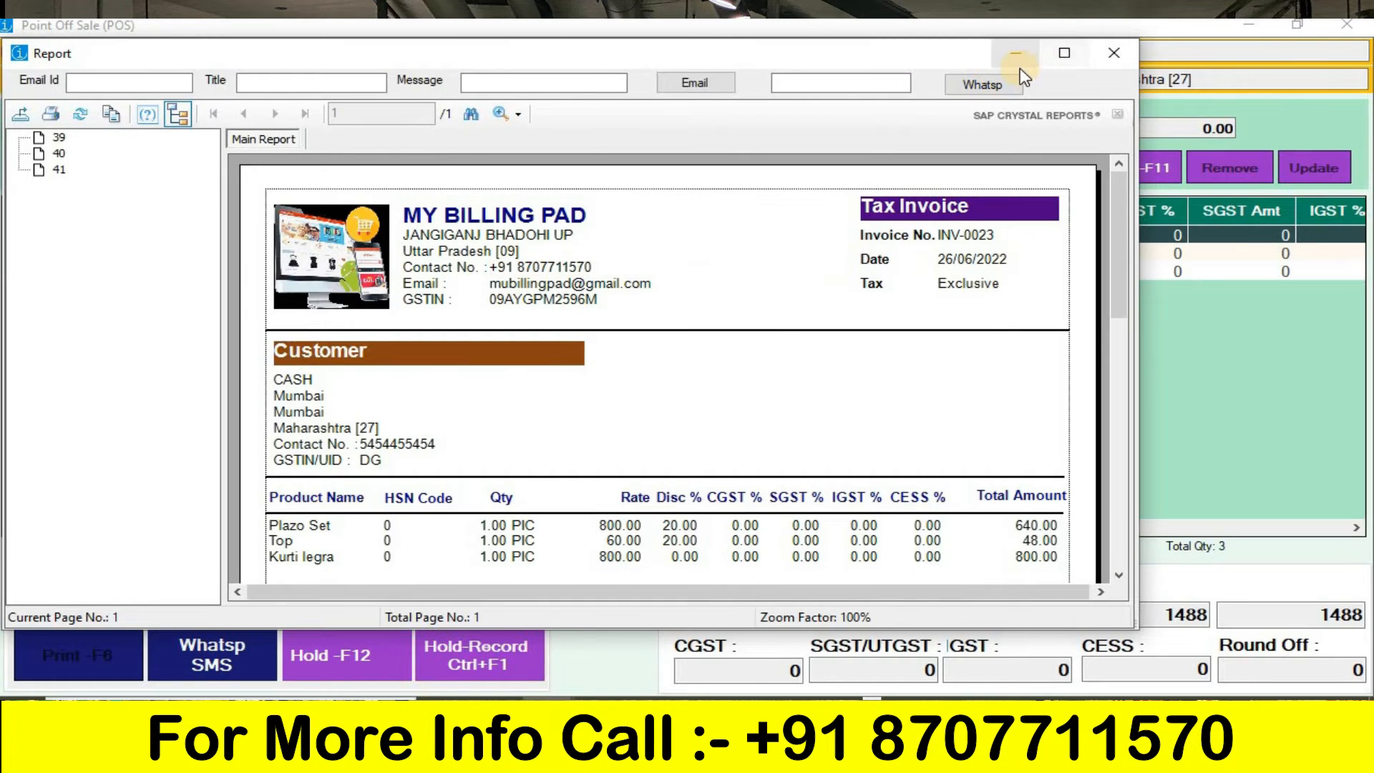
- Maximize the cash-paid bill's tax invoice report, review its product discounts and close it
click(1065, 53)
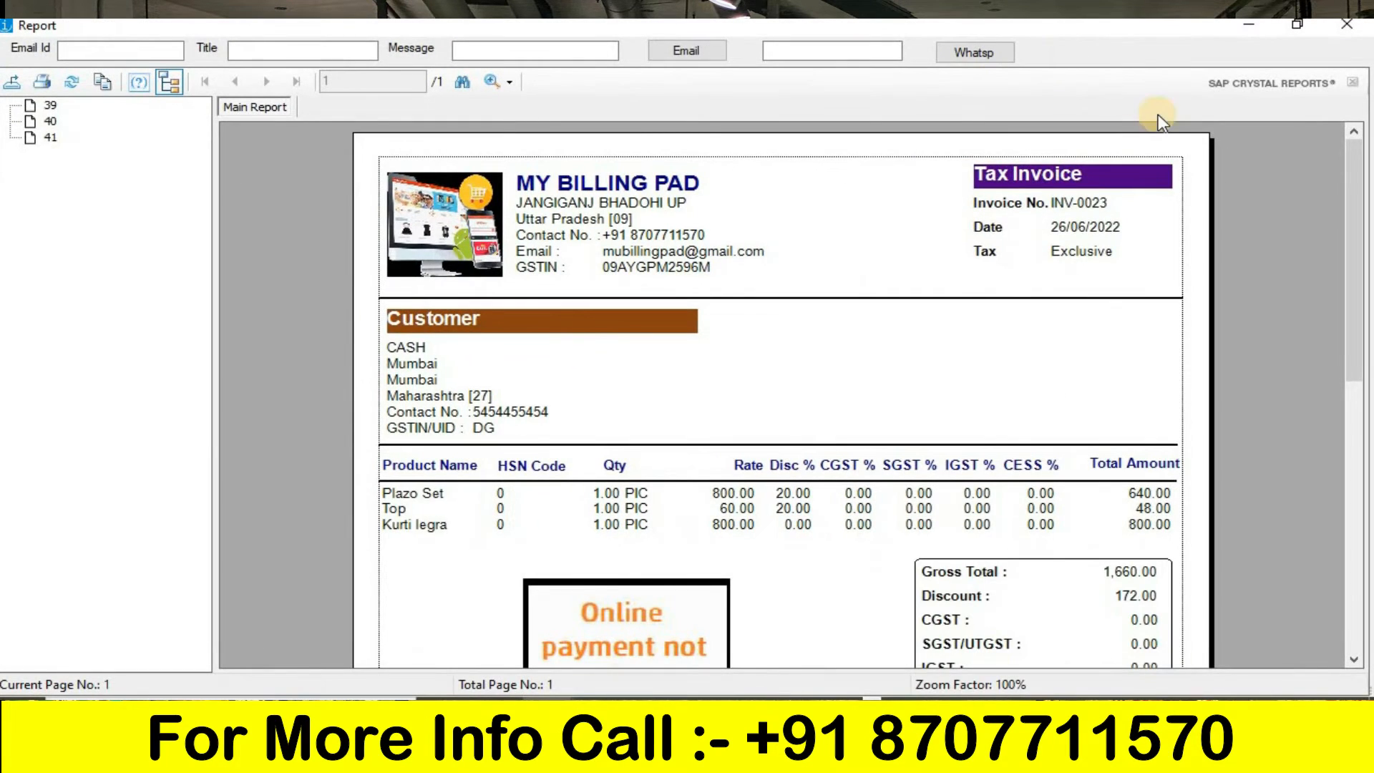
drag(1352, 252, 1307, 203)
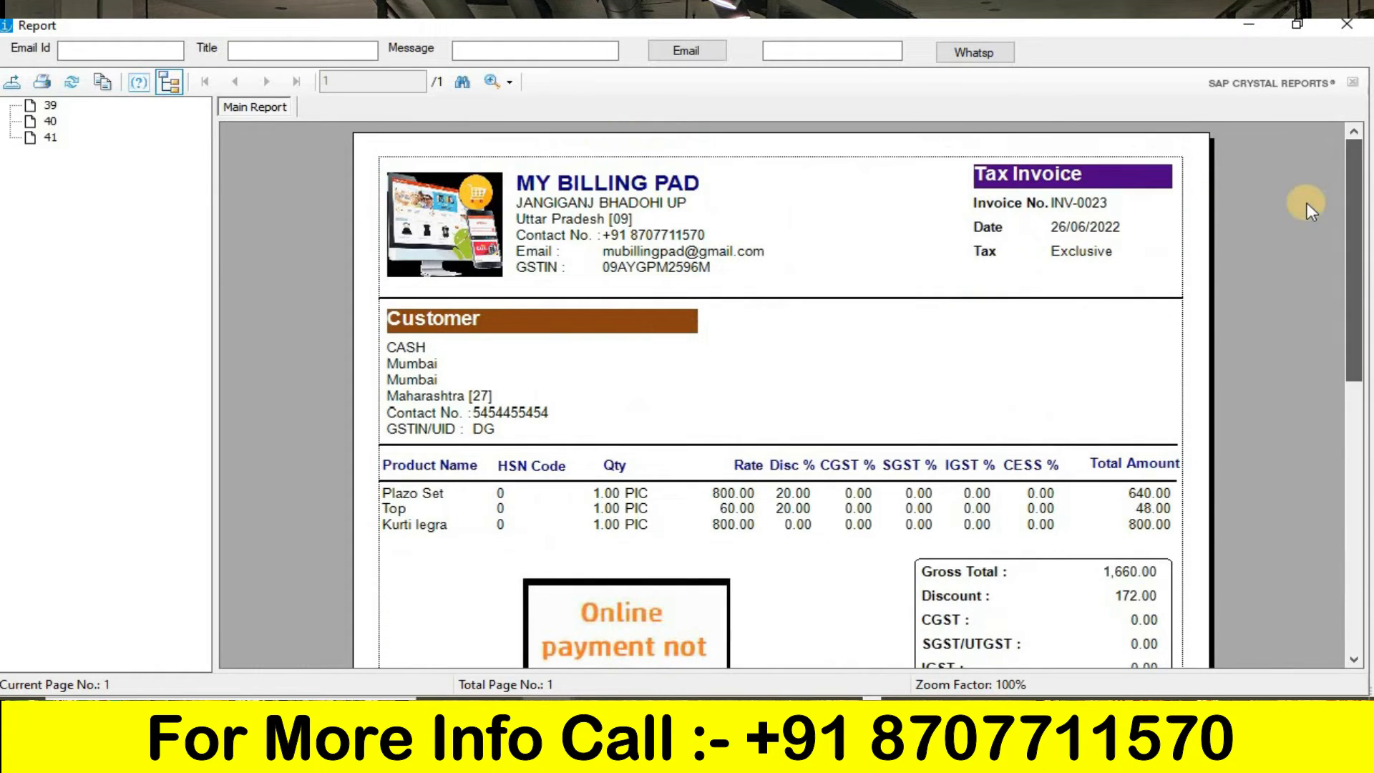
click(1355, 30)
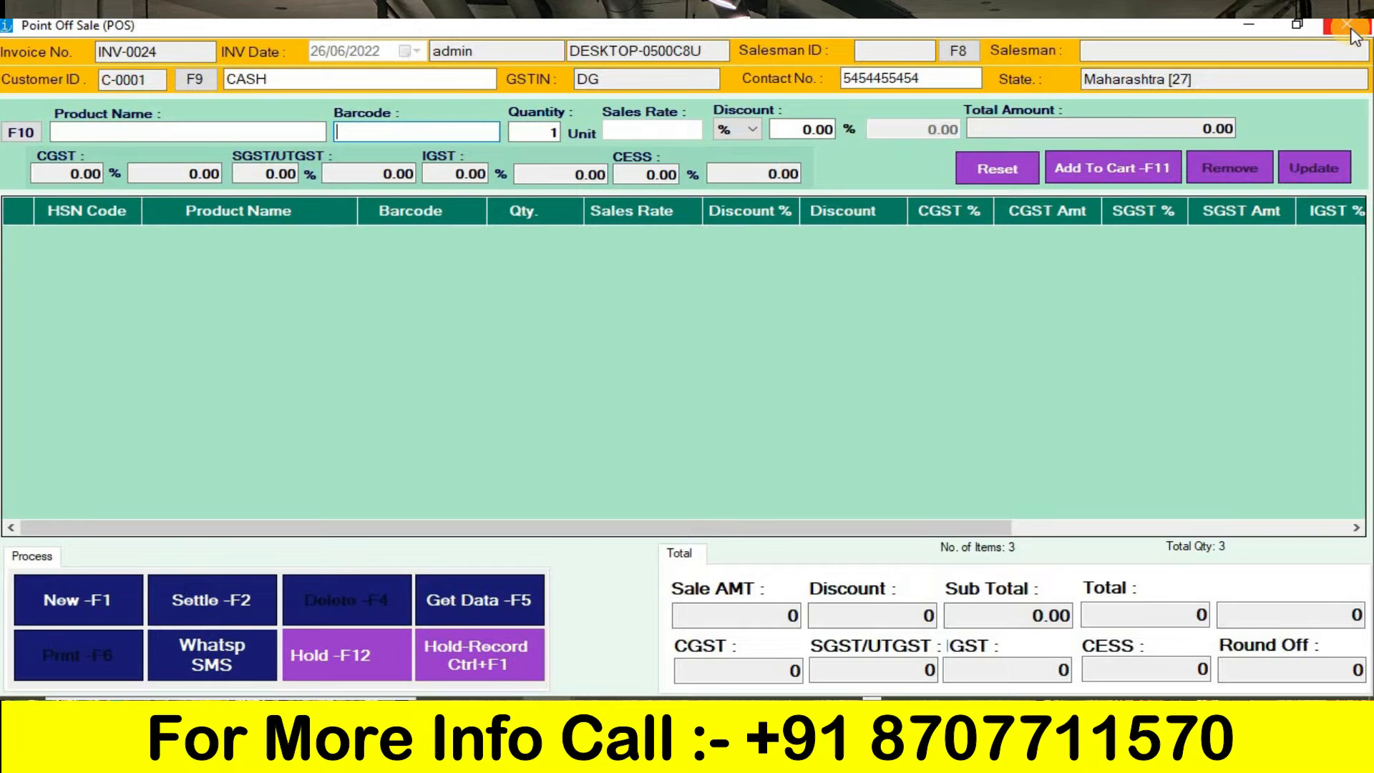
- Add one Kurti legra with barcode 0001 and one Plazo Set with barcode 0002 to the invoice, accepting the 20% offer
text(0001)
key(Return)
key(Return)
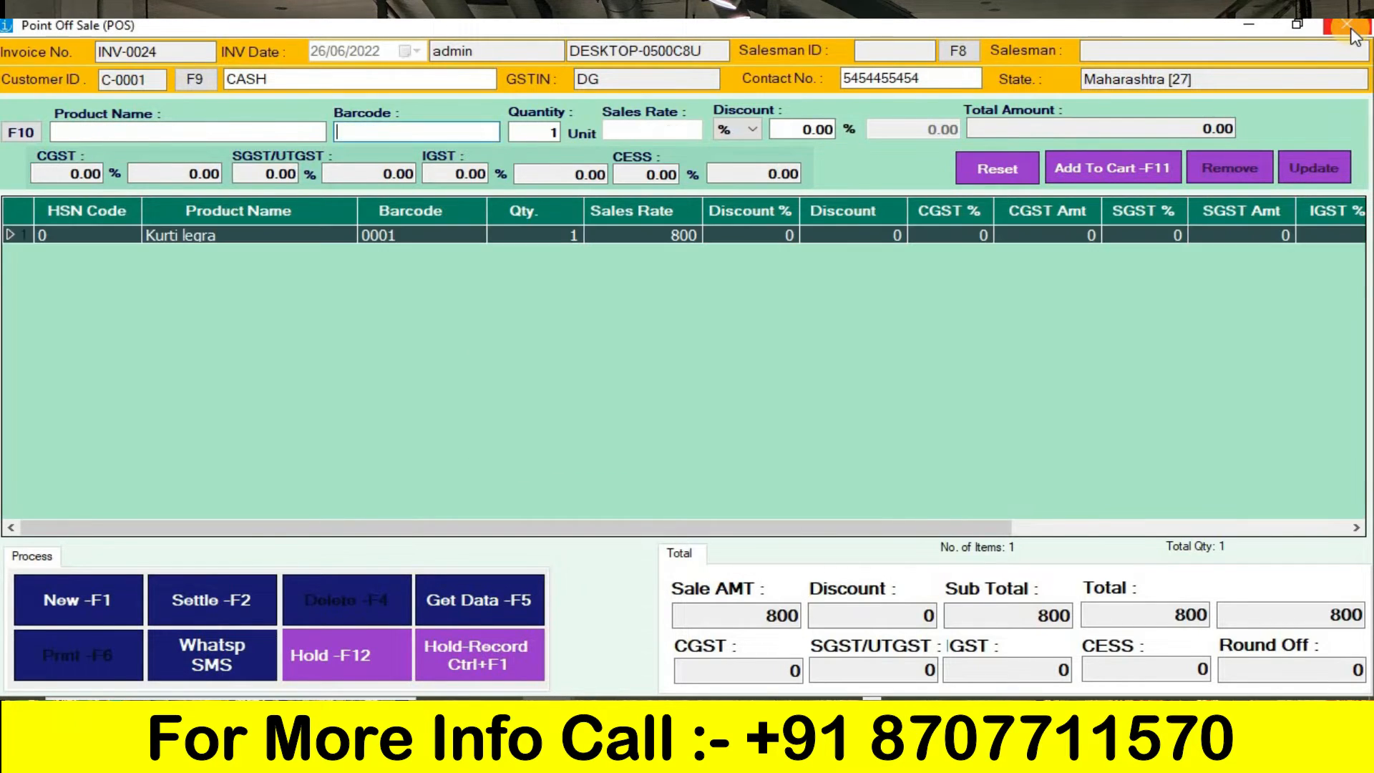
text(0002)
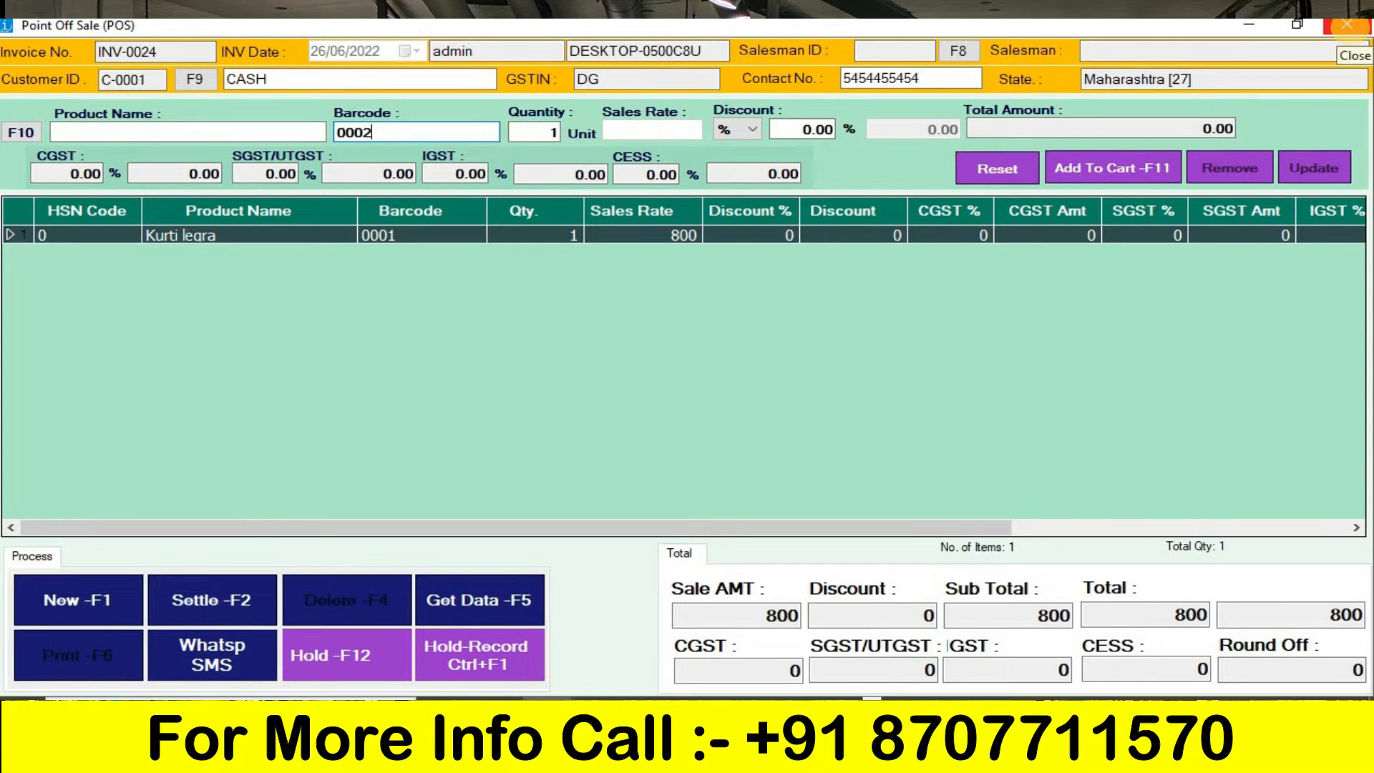
key(Return)
key(Return)
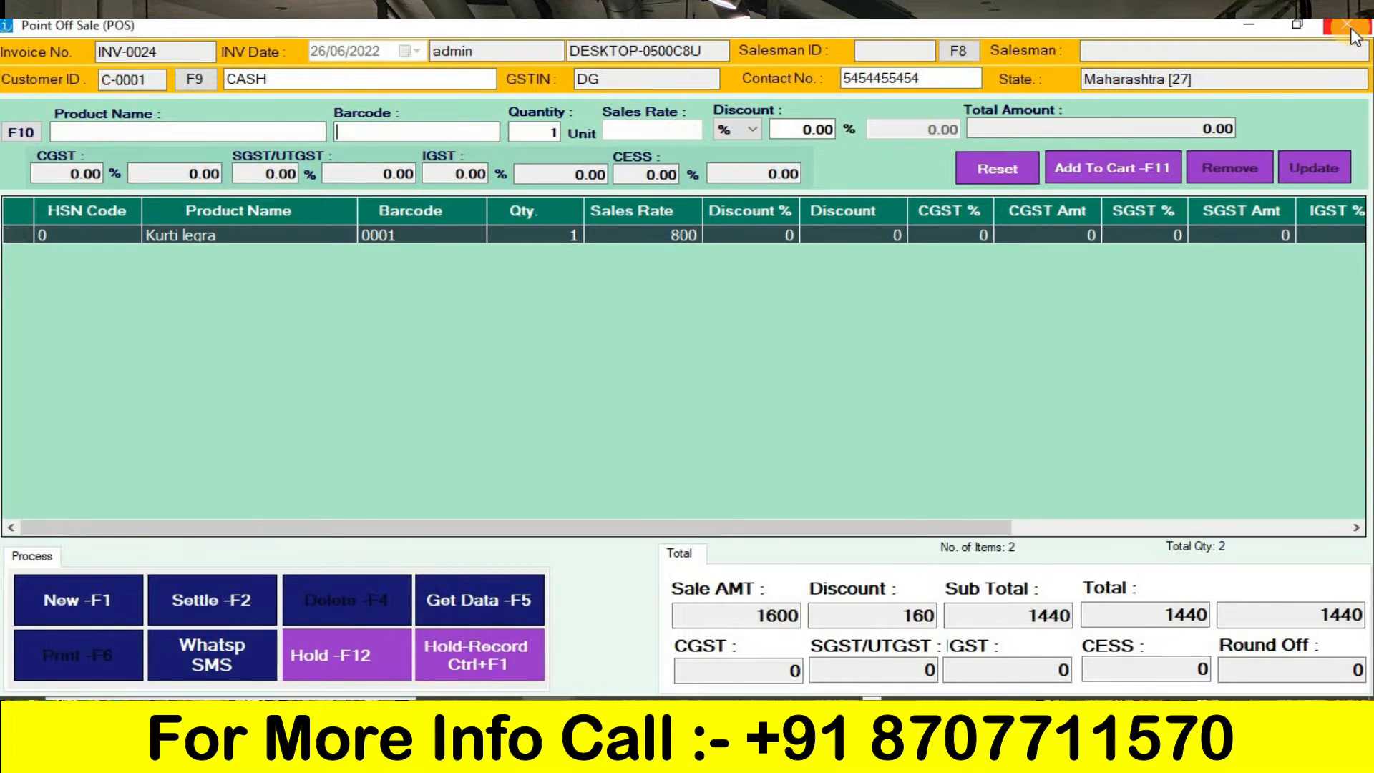
- Open the bill's settlement and try paying 1400 by cash with a write-off amount of 40
click(242, 612)
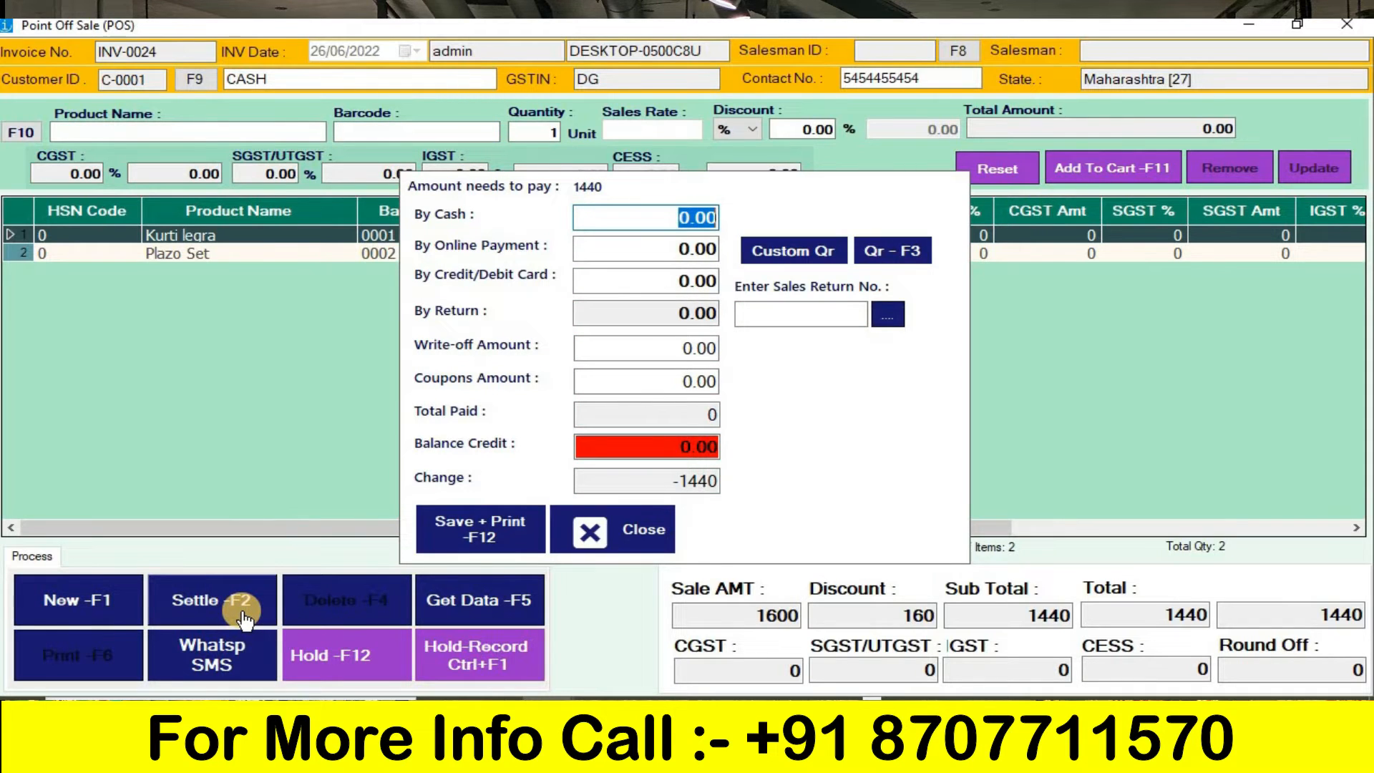
text(1400)
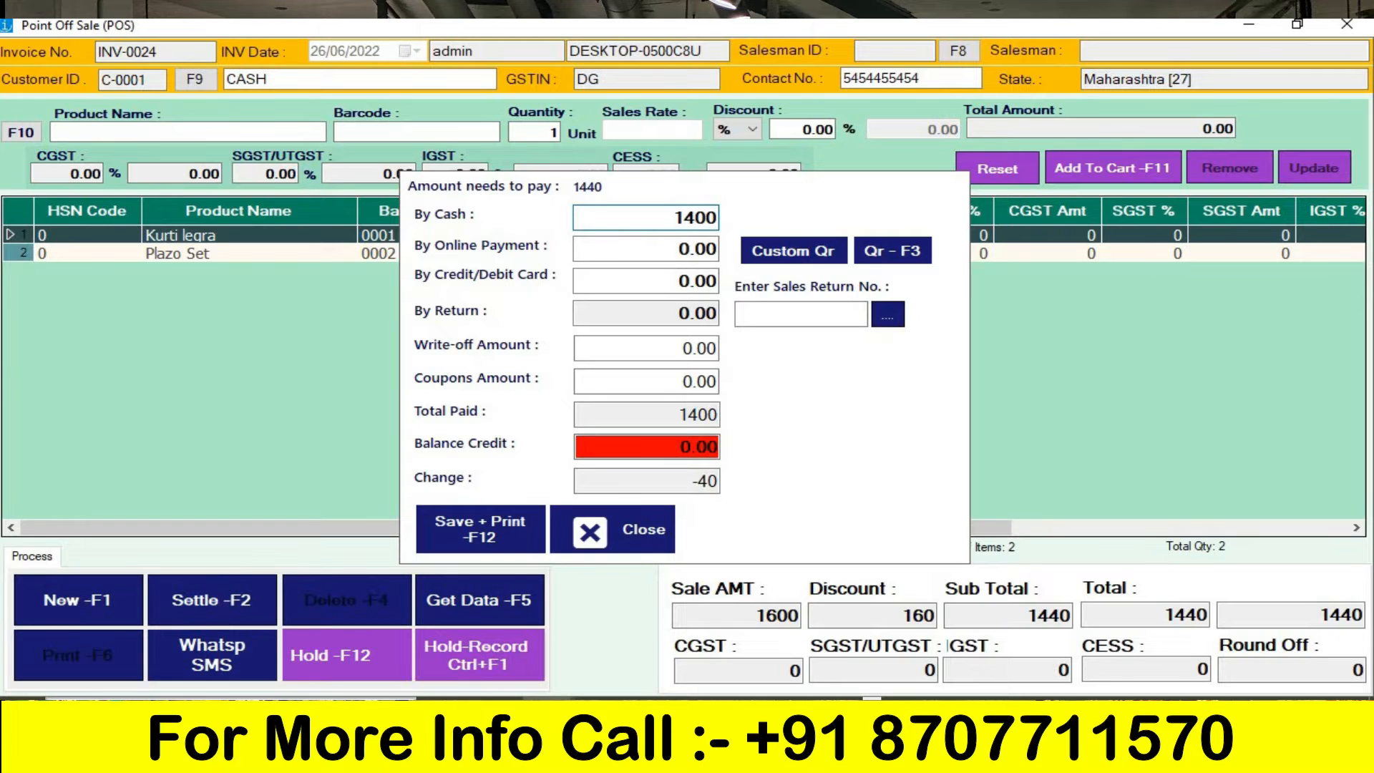
click(680, 349)
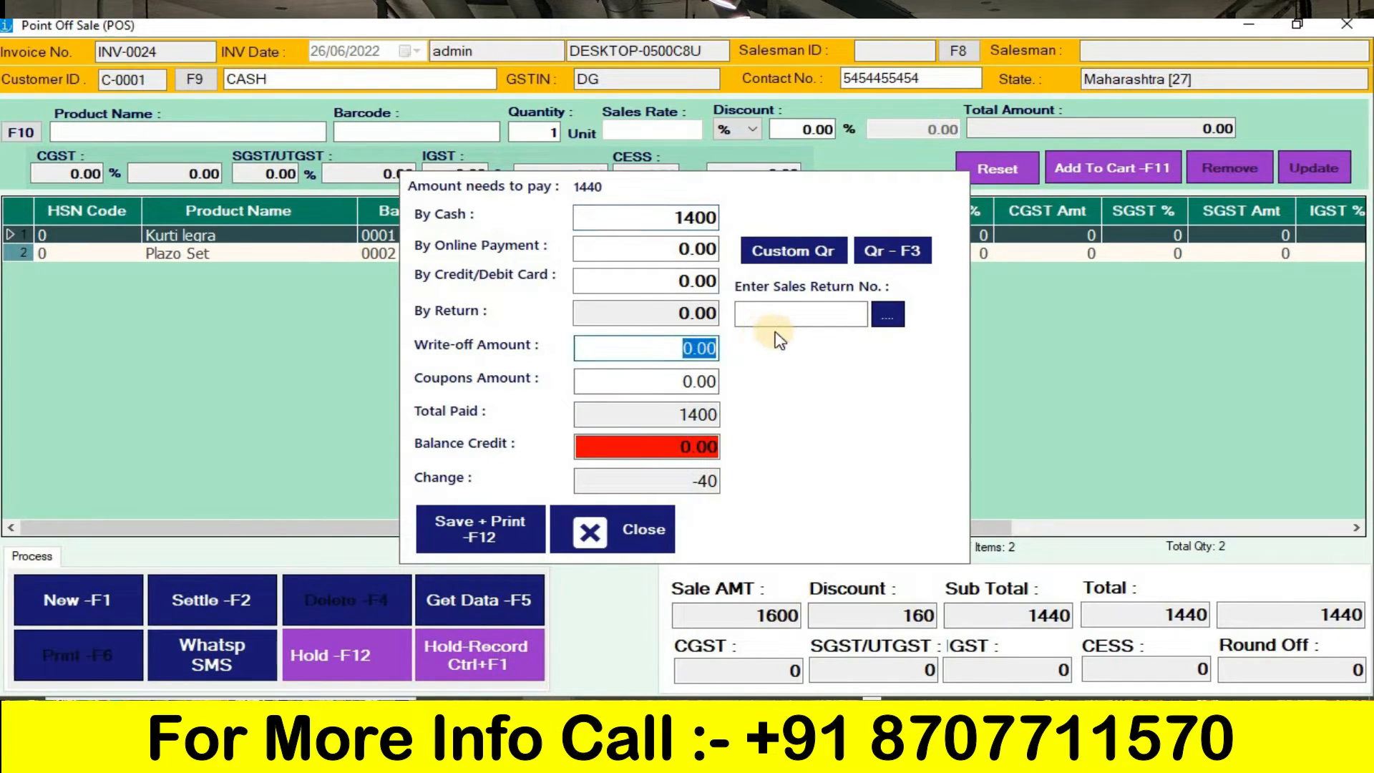
text(40)
key(Return)
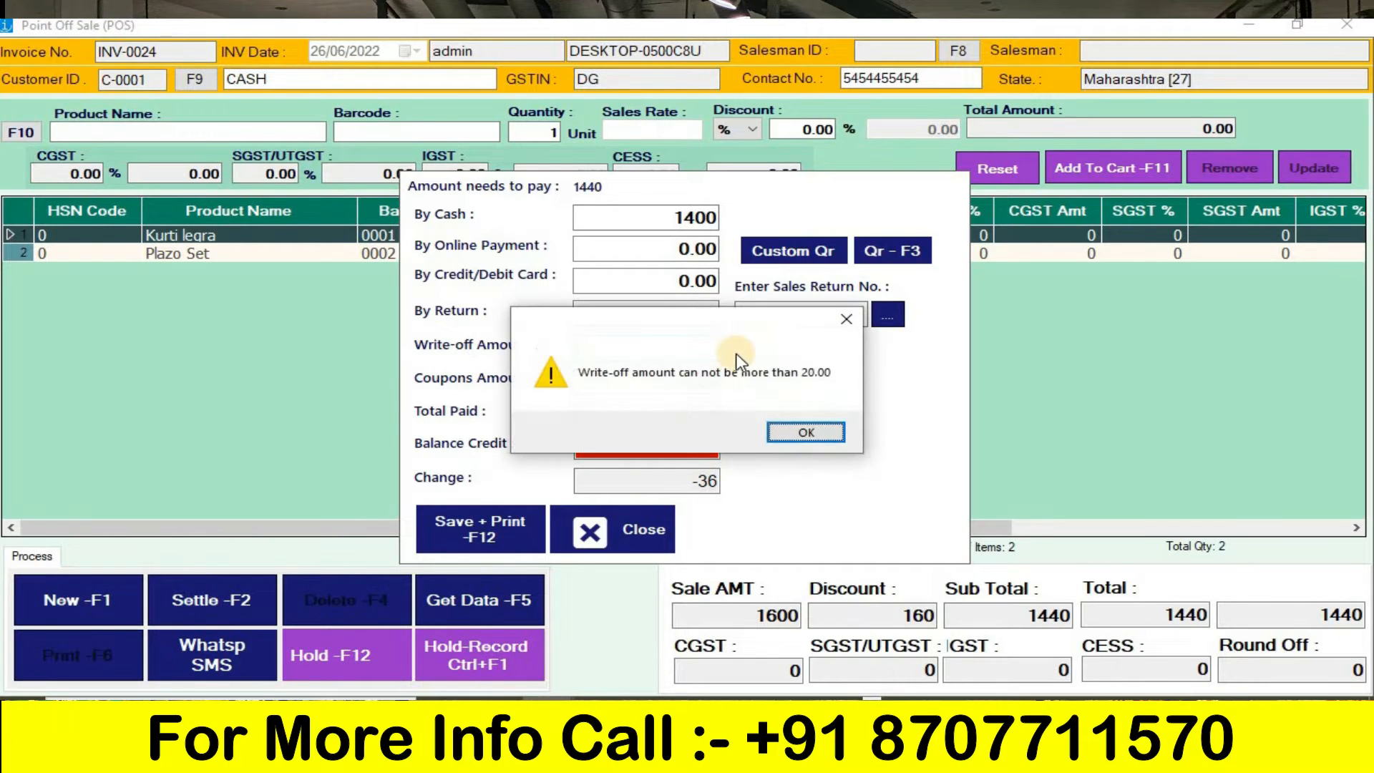
click(812, 436)
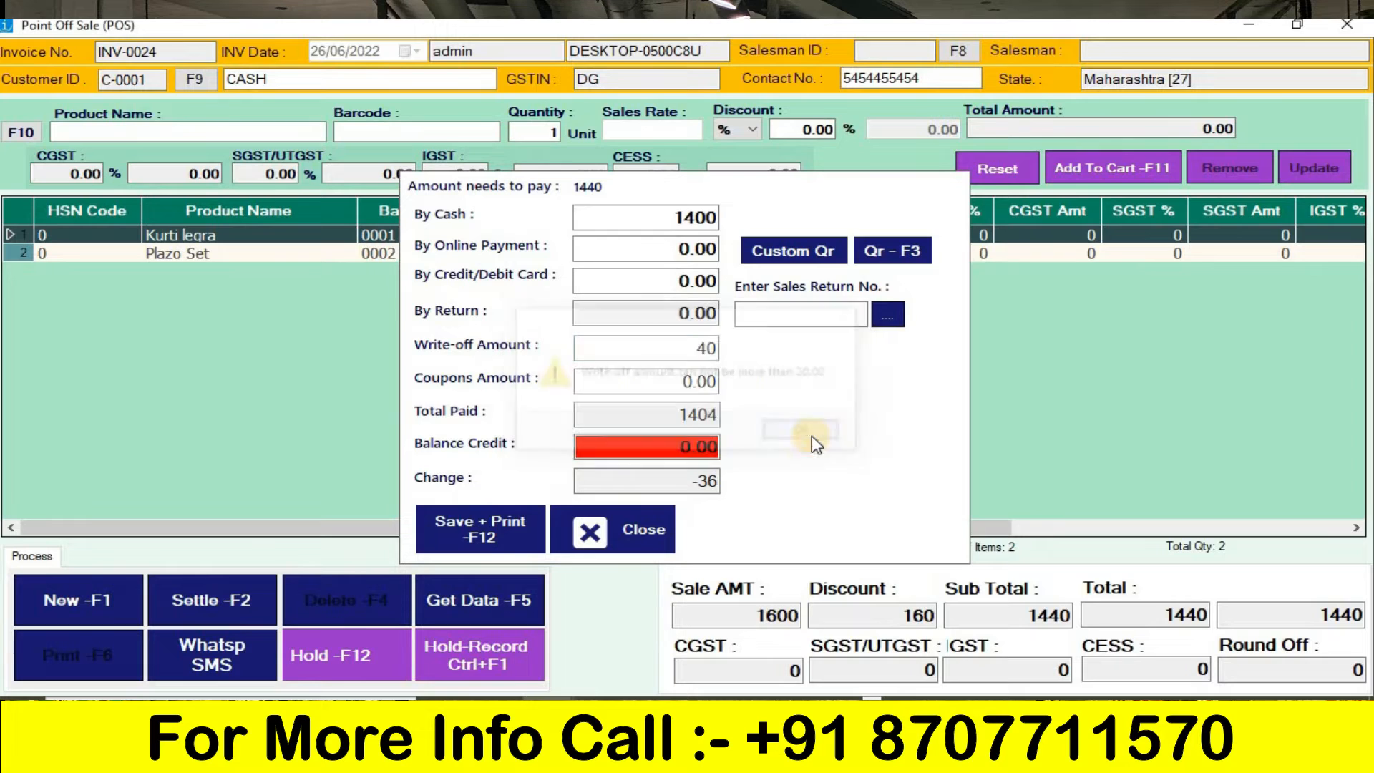
- Change the cash payment to 1420 and set the write-off amount to 20
click(707, 218)
key(BackSpace)
text(2)
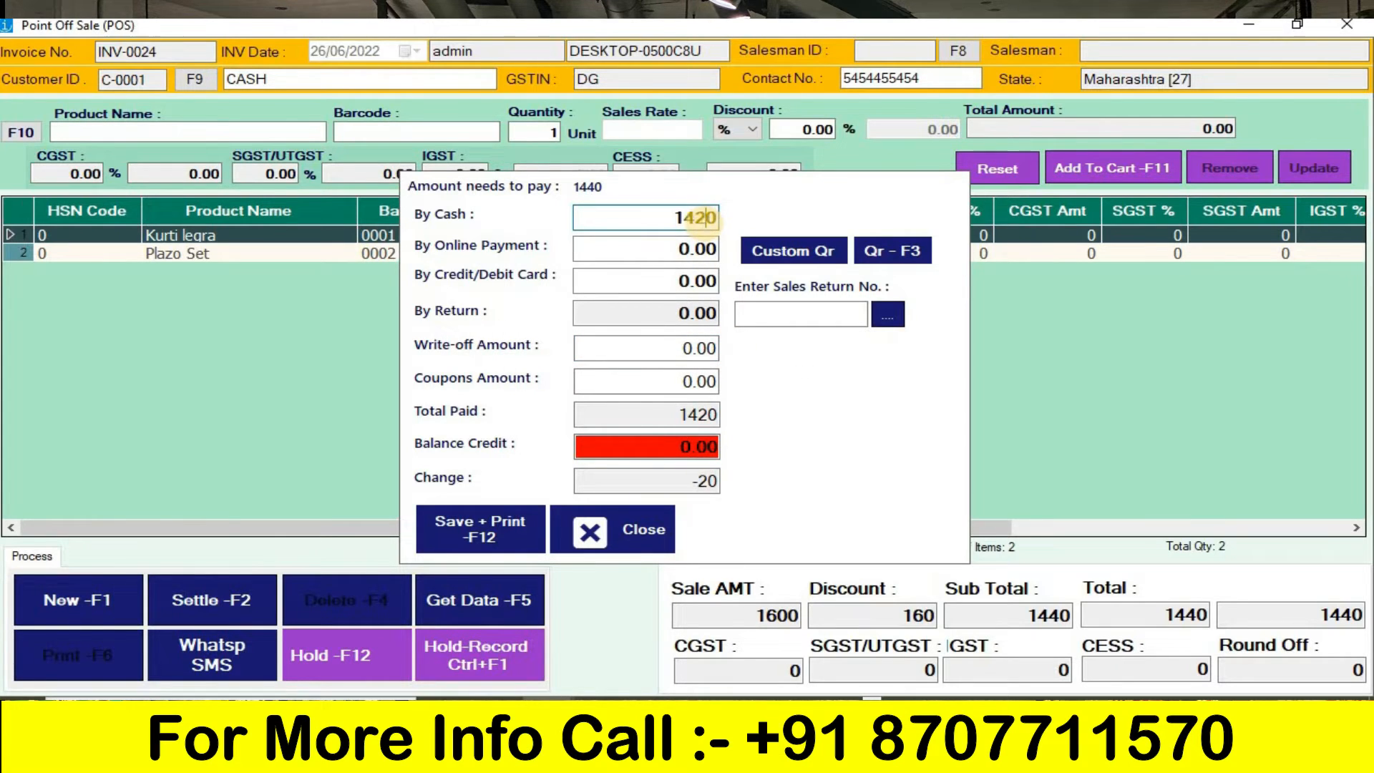
click(684, 348)
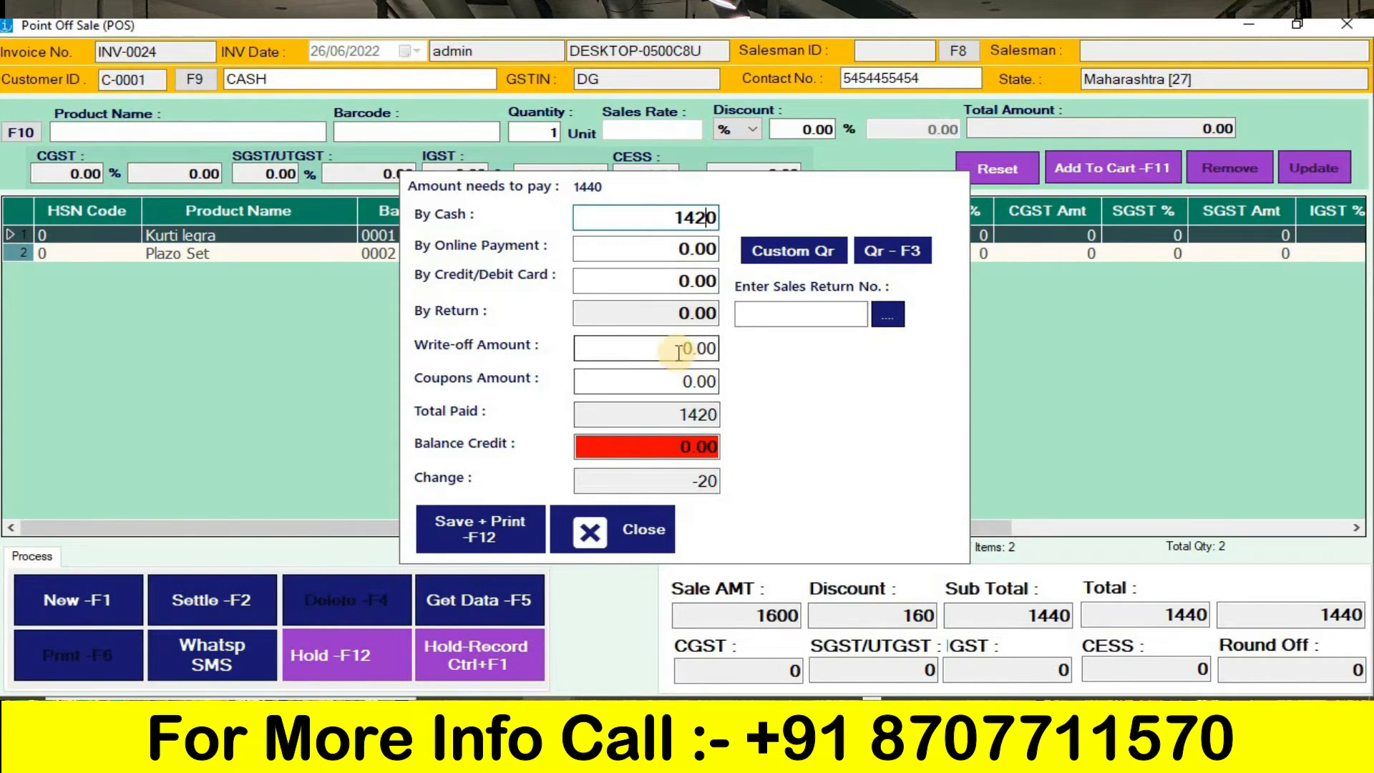
key(ctrl+a)
text(20)
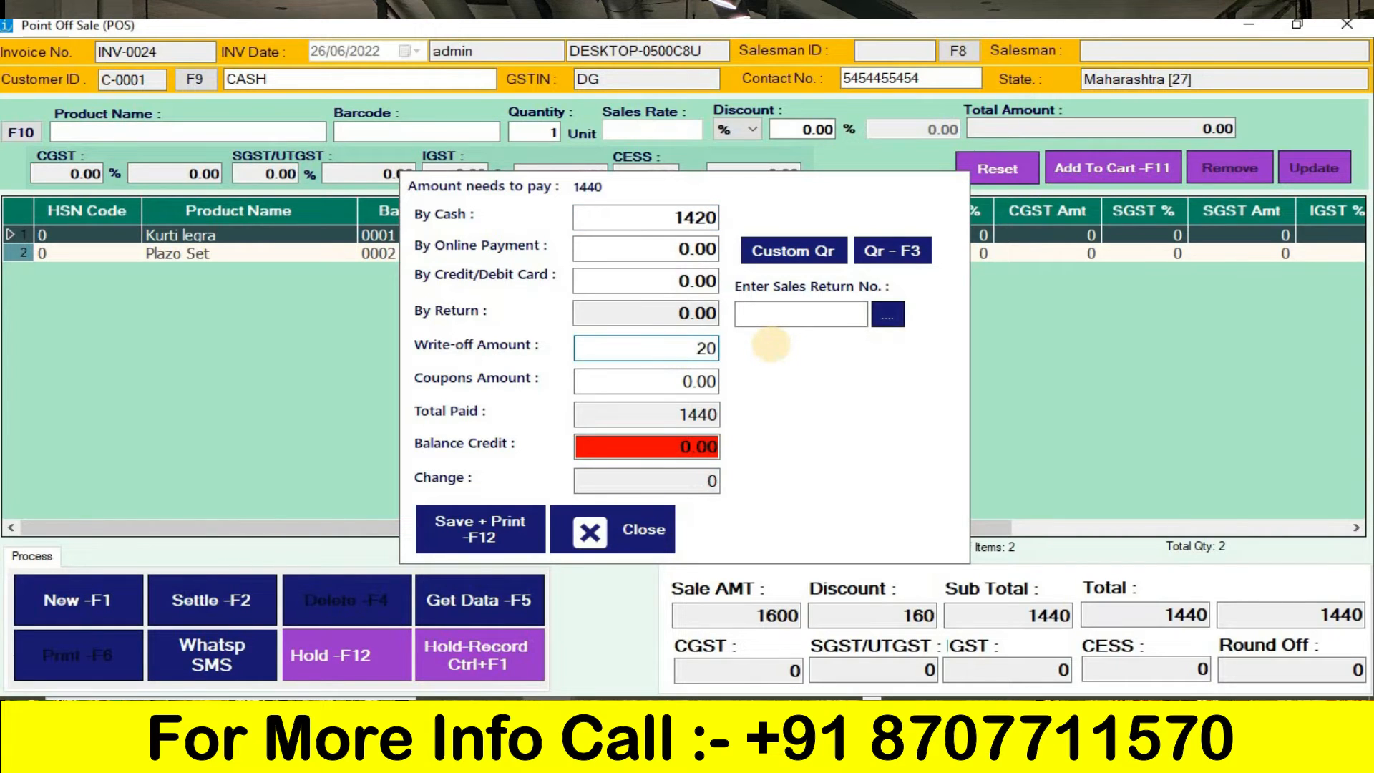
- Save the settled bill and print its tax sales invoice, maximizing the report
click(496, 547)
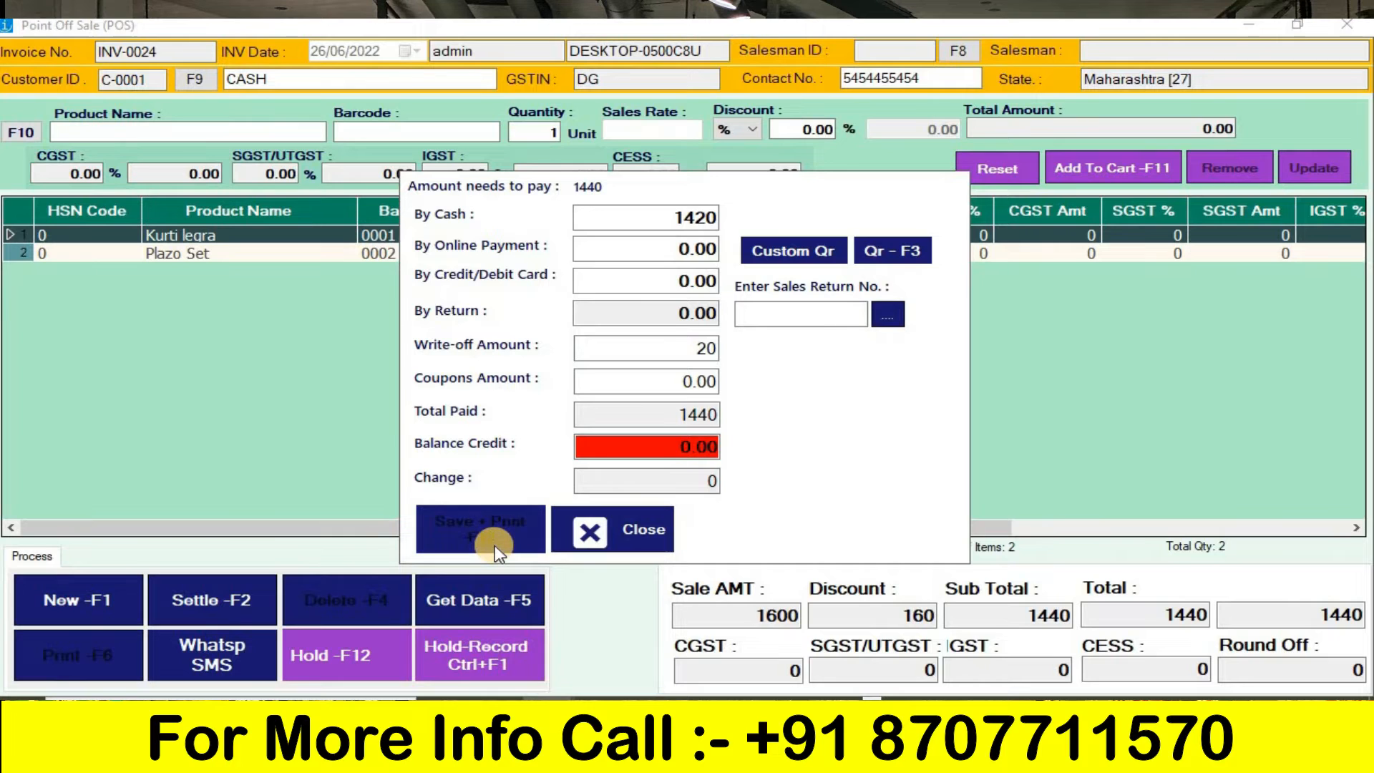
key(Return)
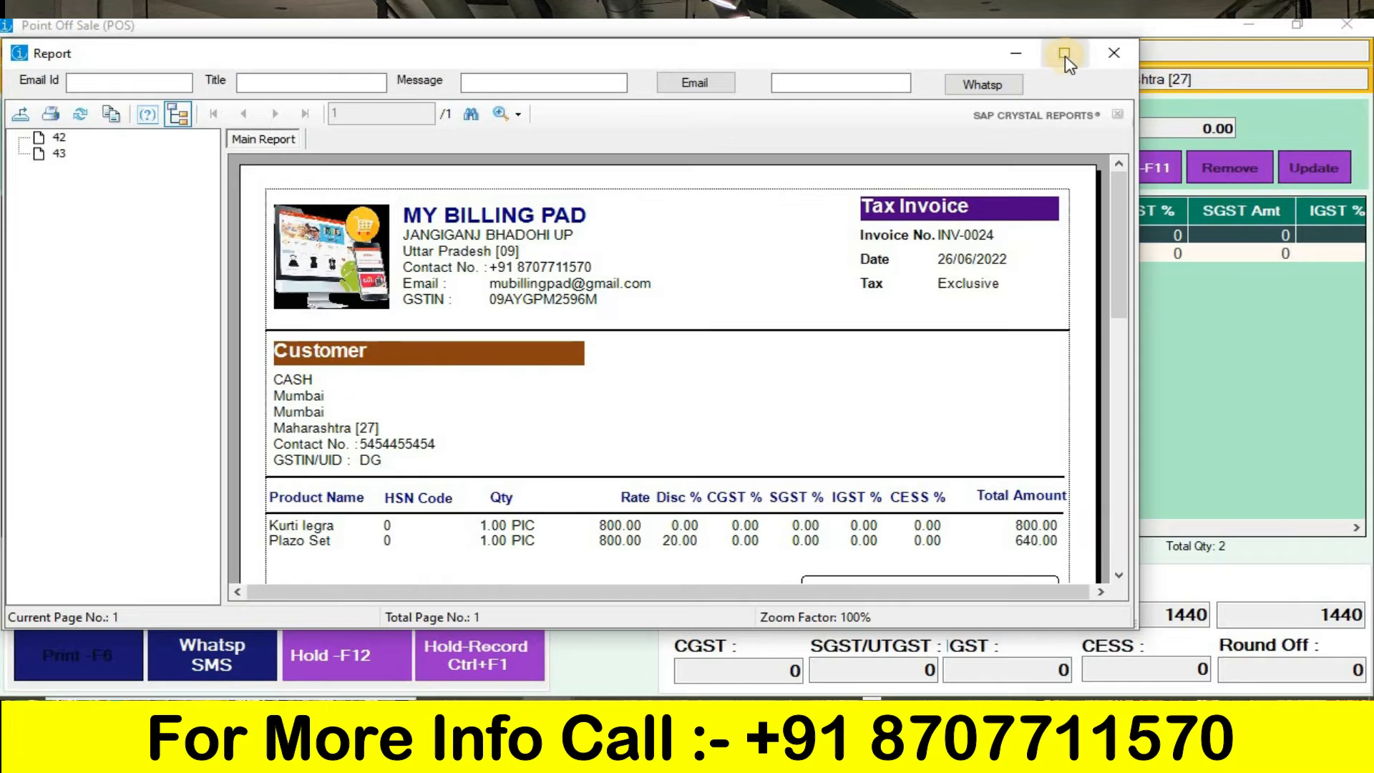
click(1065, 53)
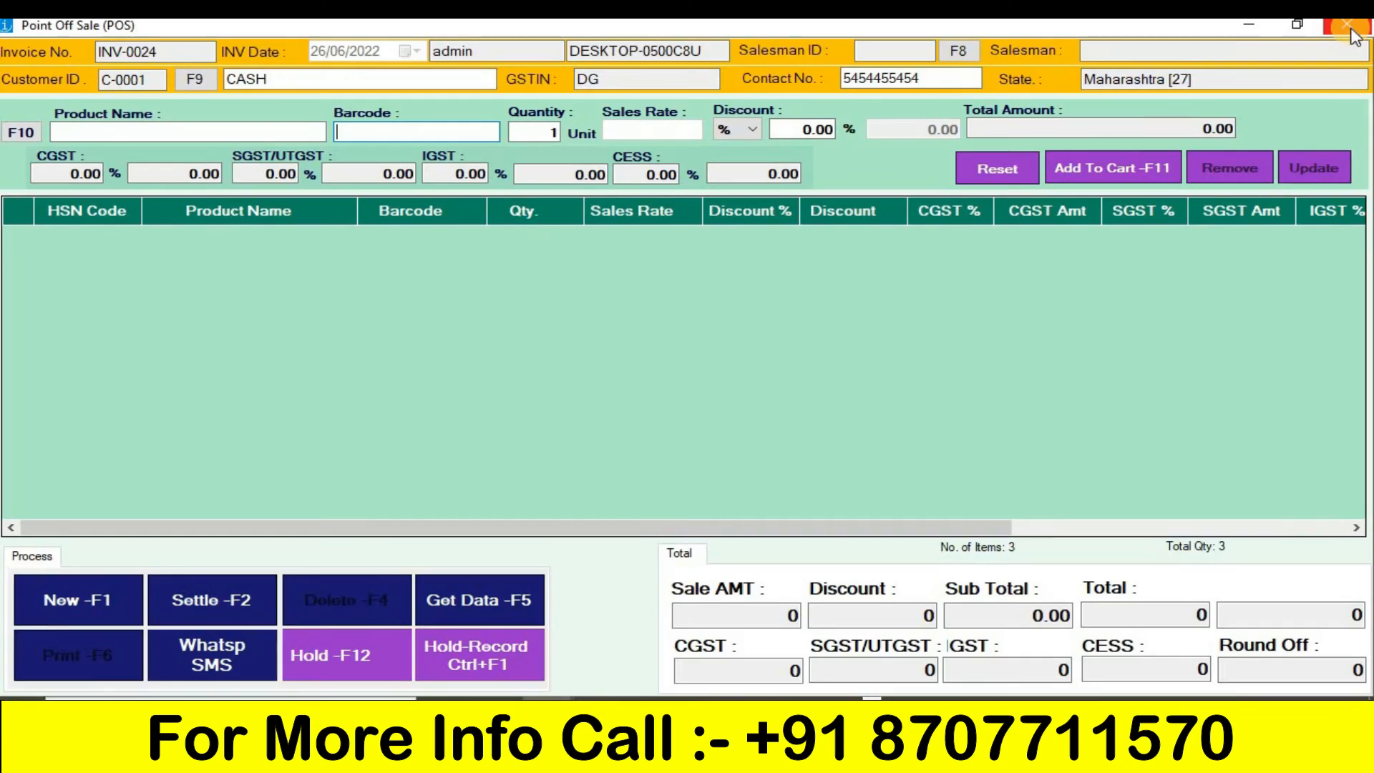
- Bill one Kurti legra (barcode 0001) and one Plazo Set (barcode 0002) with its 20% offer
text(0001)
key(Return)
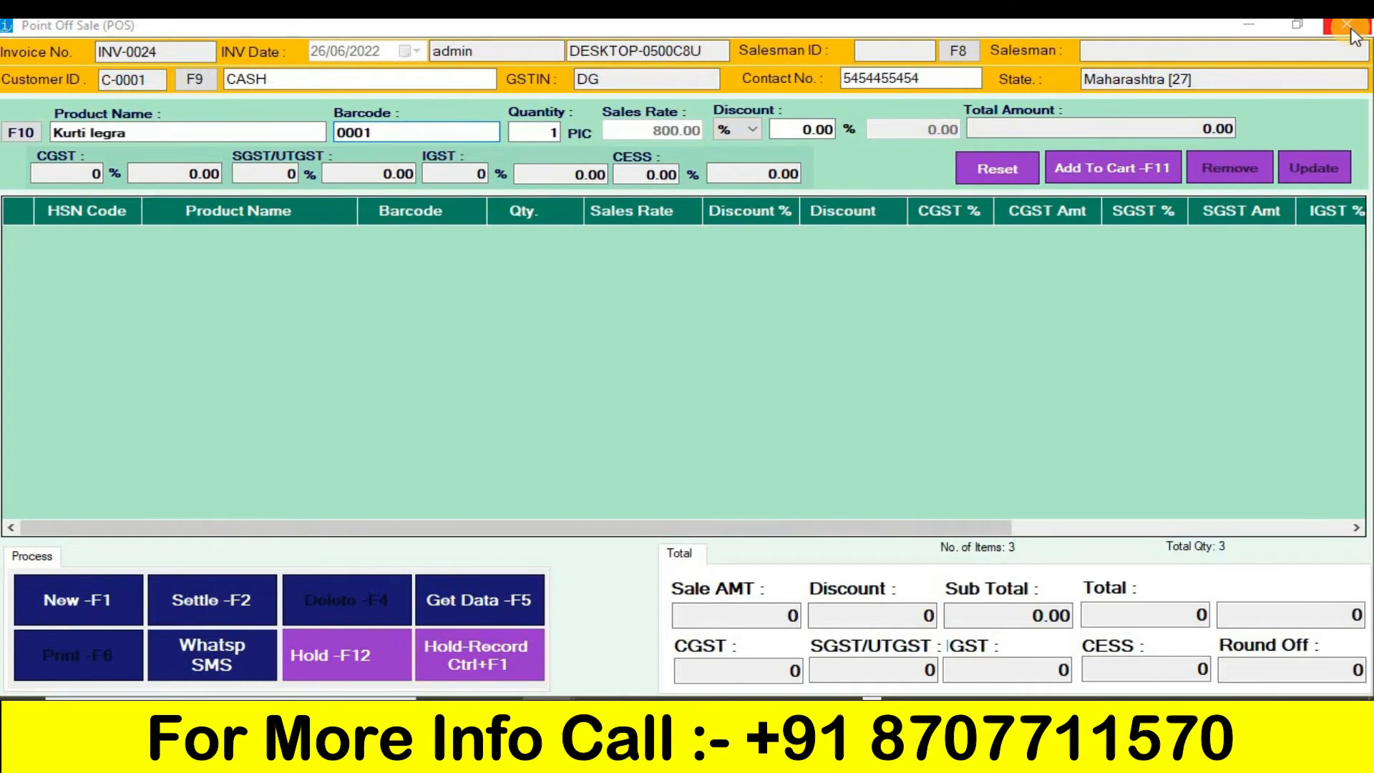
key(Return)
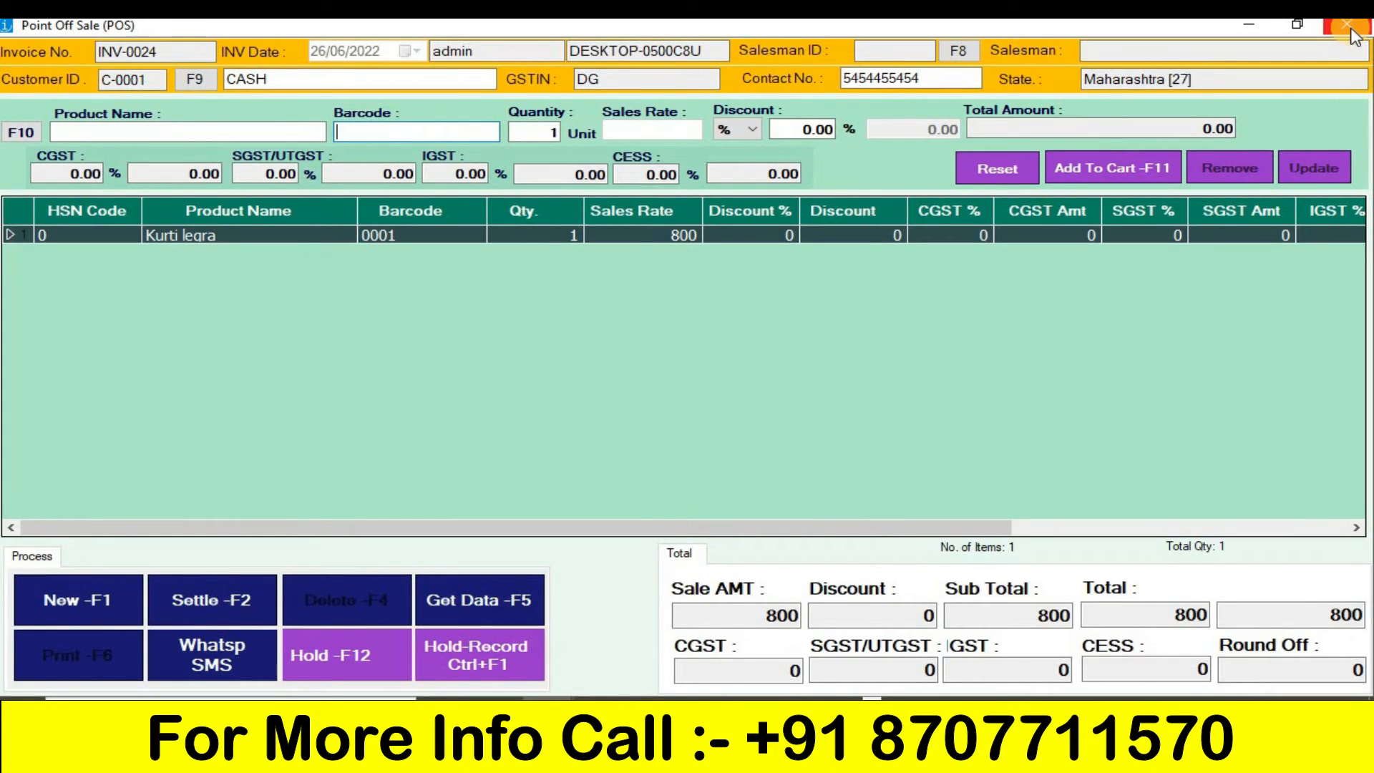
text(0002)
key(Return)
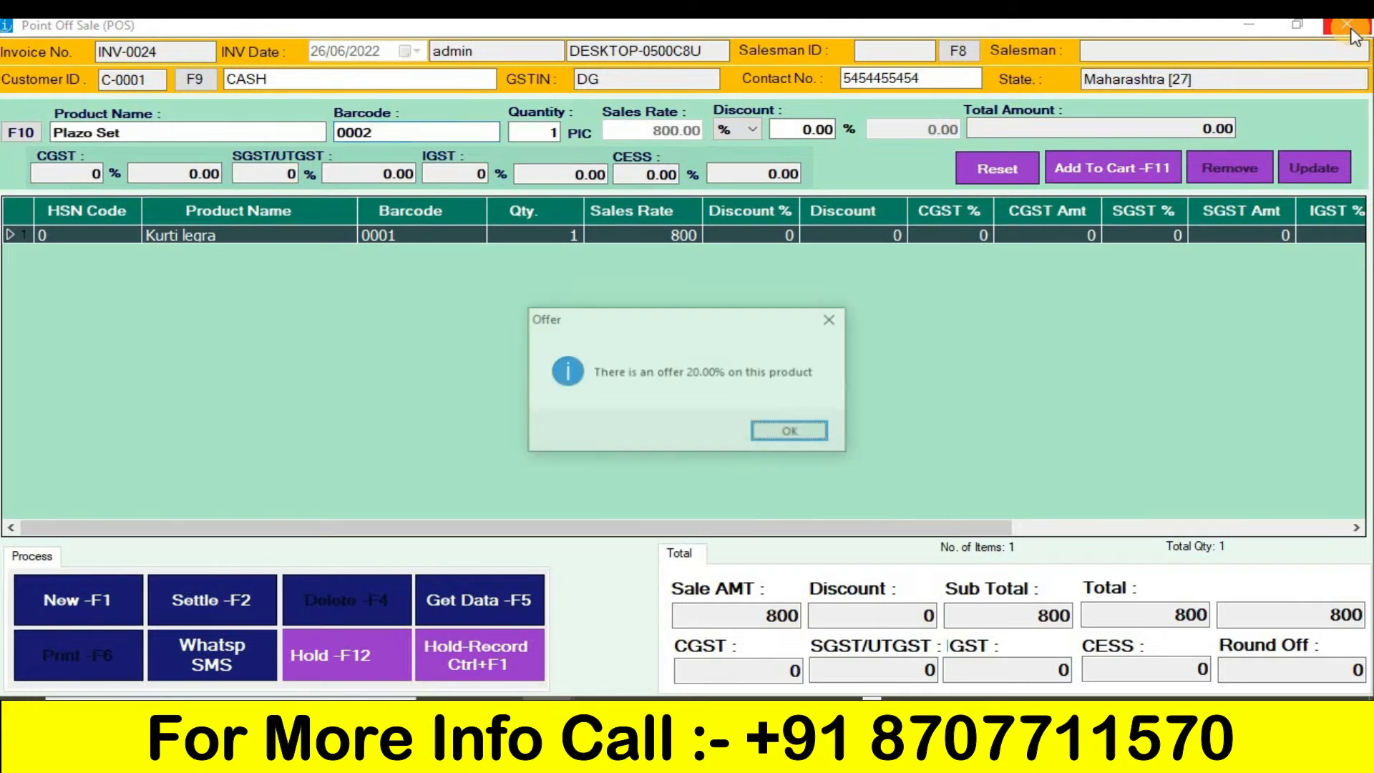
key(Return)
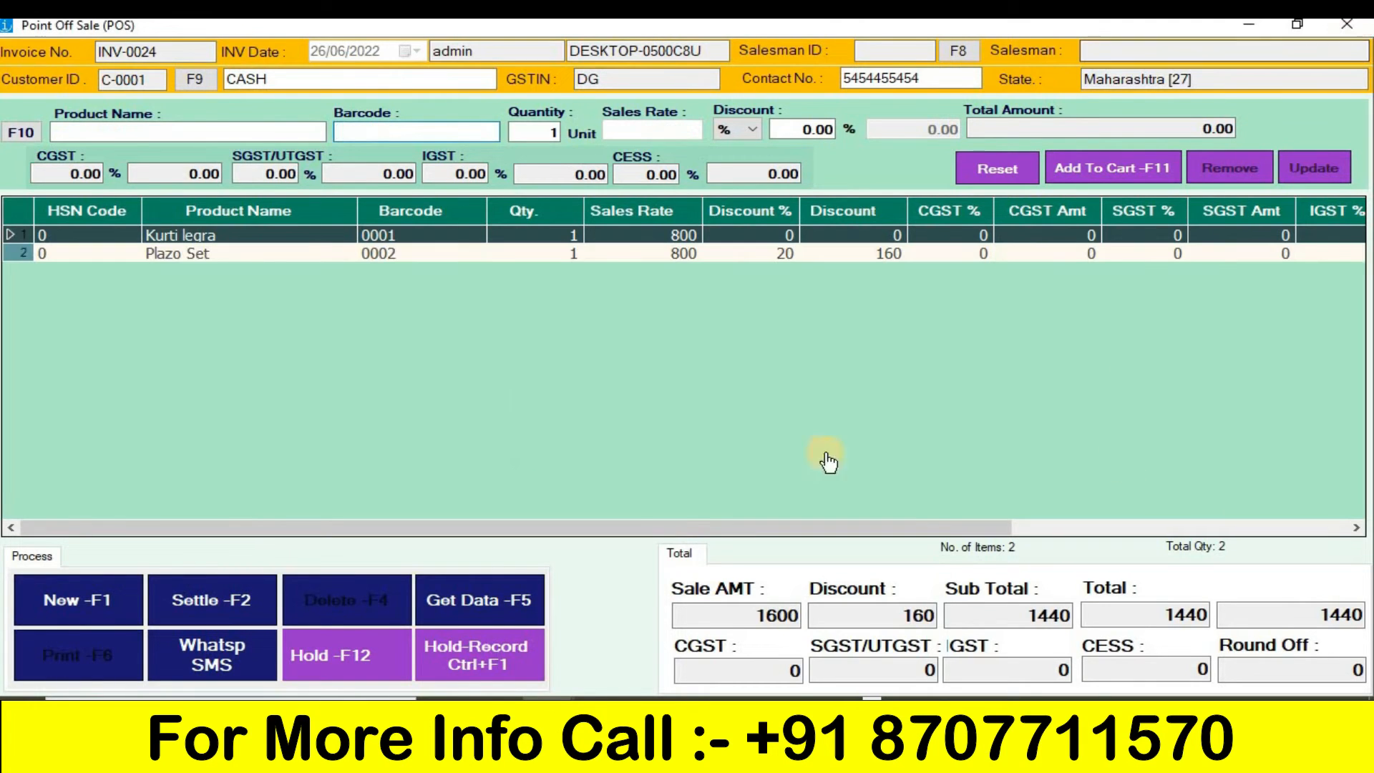
- Start settling the bill with 1400 by cash and try to write off the remaining 40
click(242, 614)
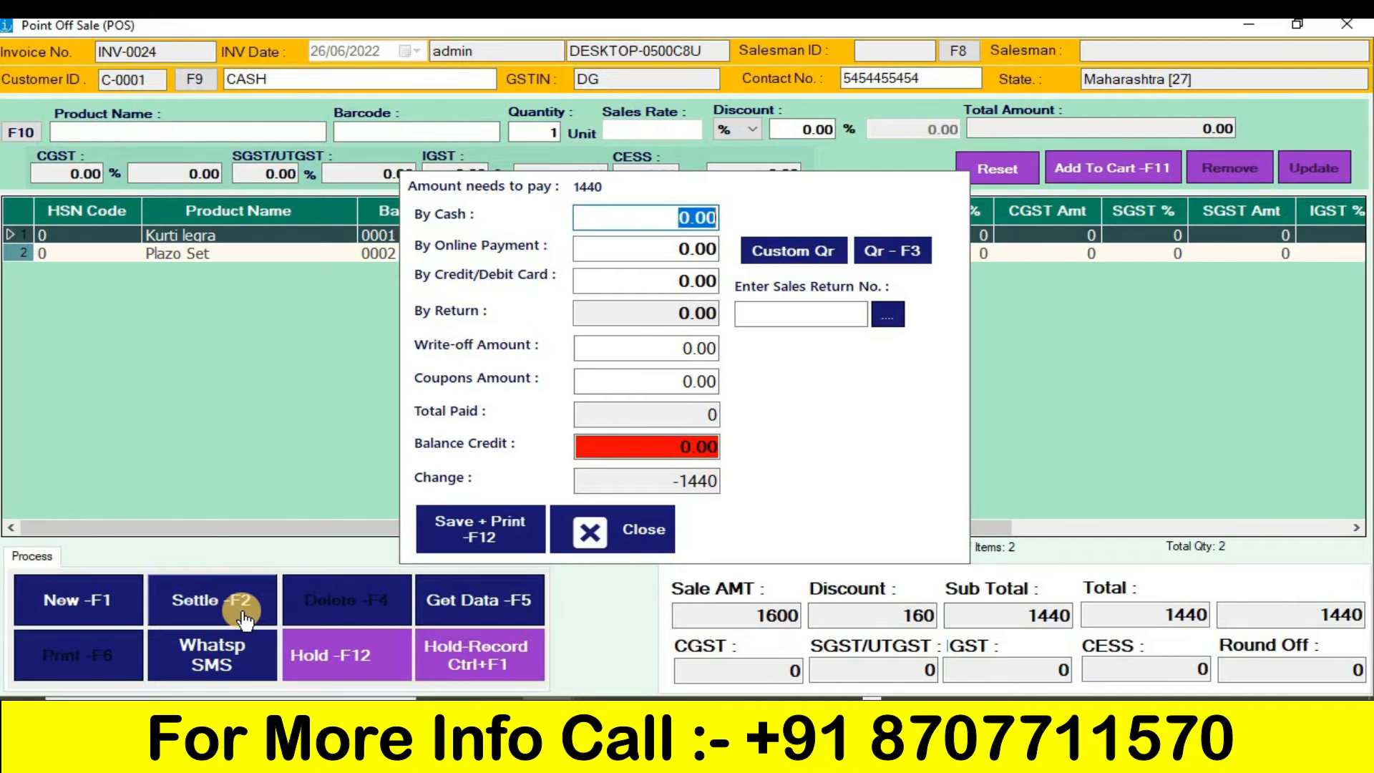
text(1400)
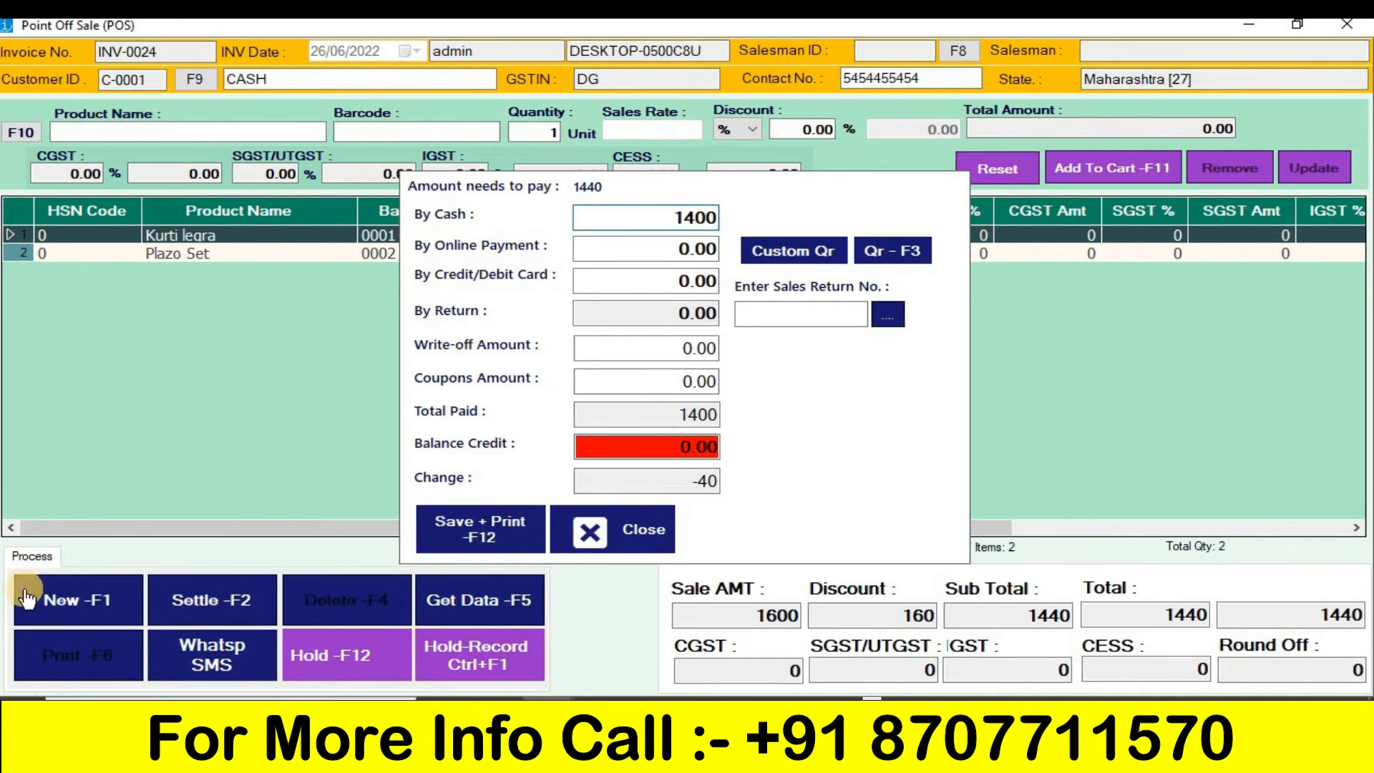
click(630, 349)
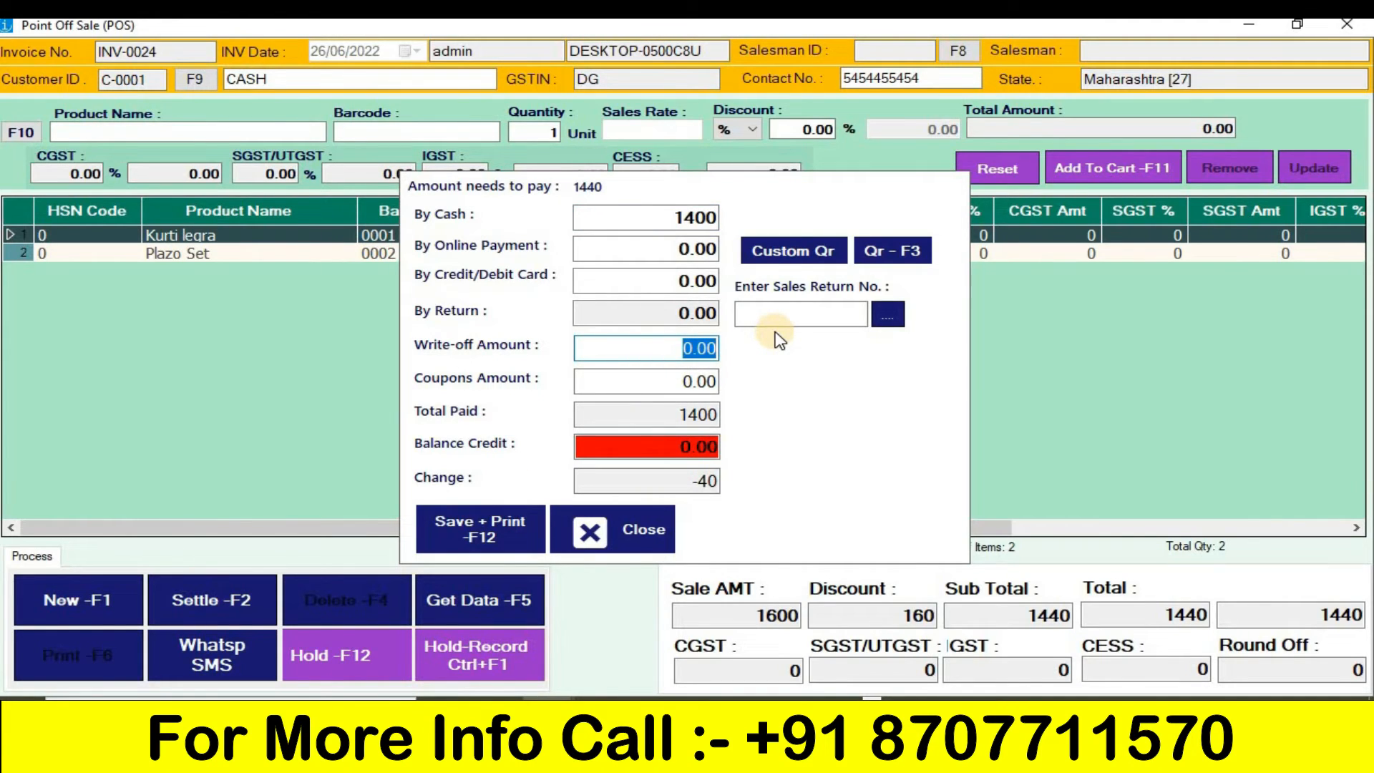
text(40)
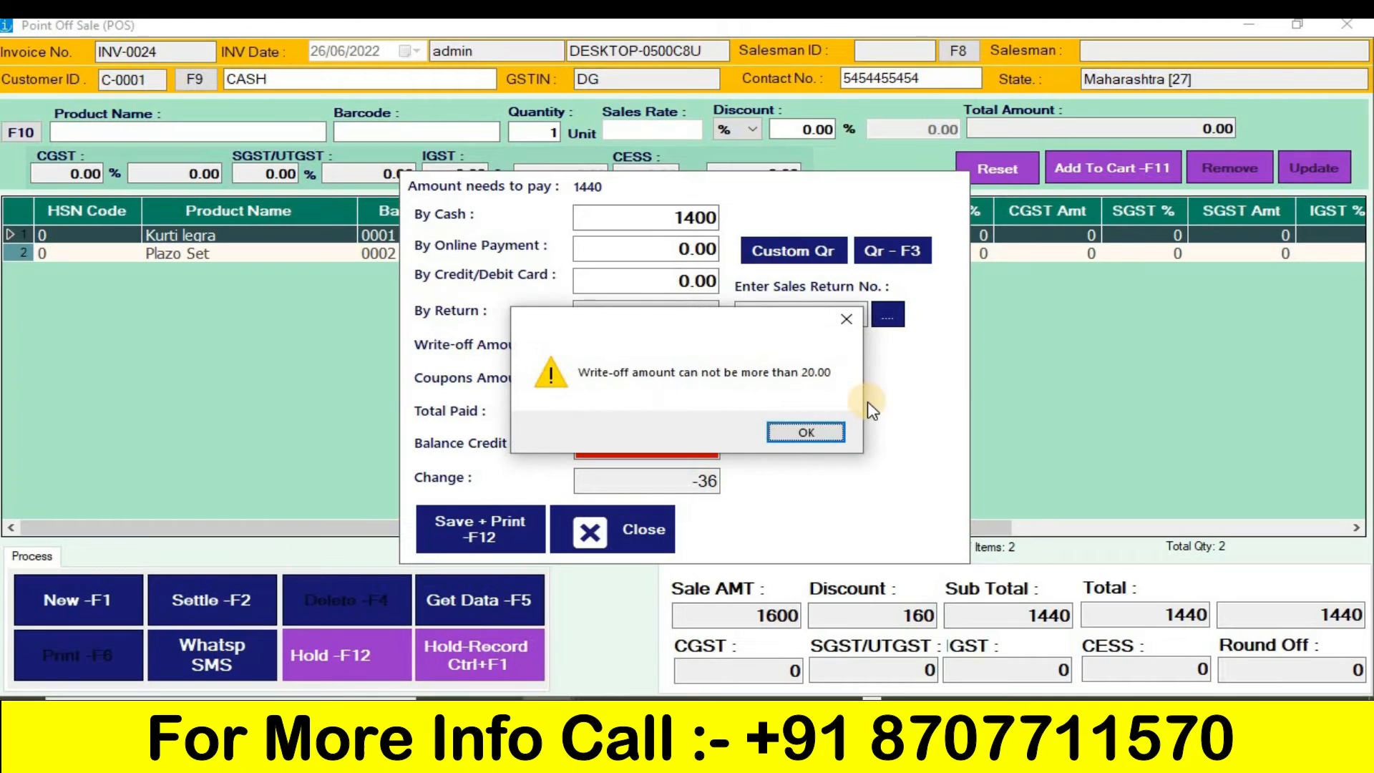
click(806, 432)
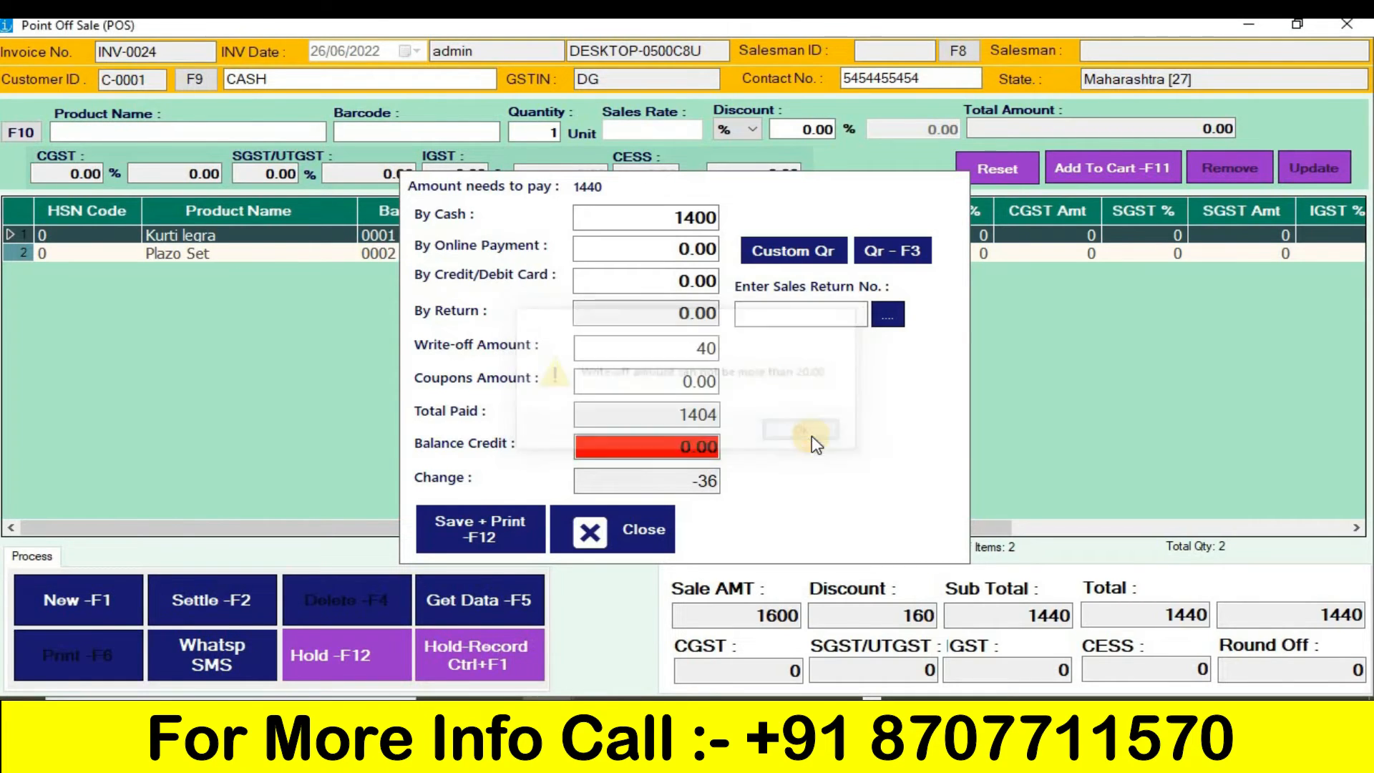
- Correct the settlement to 1420 by cash and a write-off amount of 20
click(708, 222)
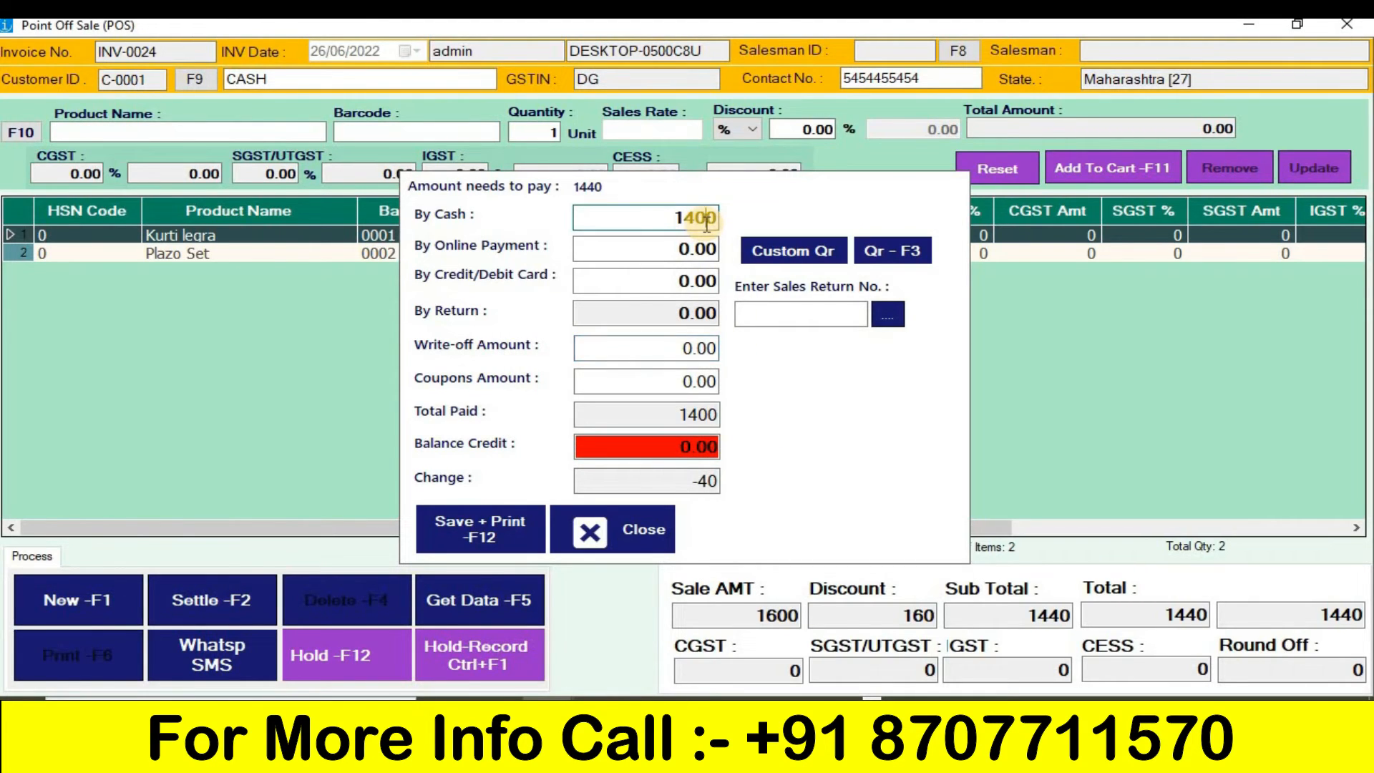
key(BackSpace)
text(2)
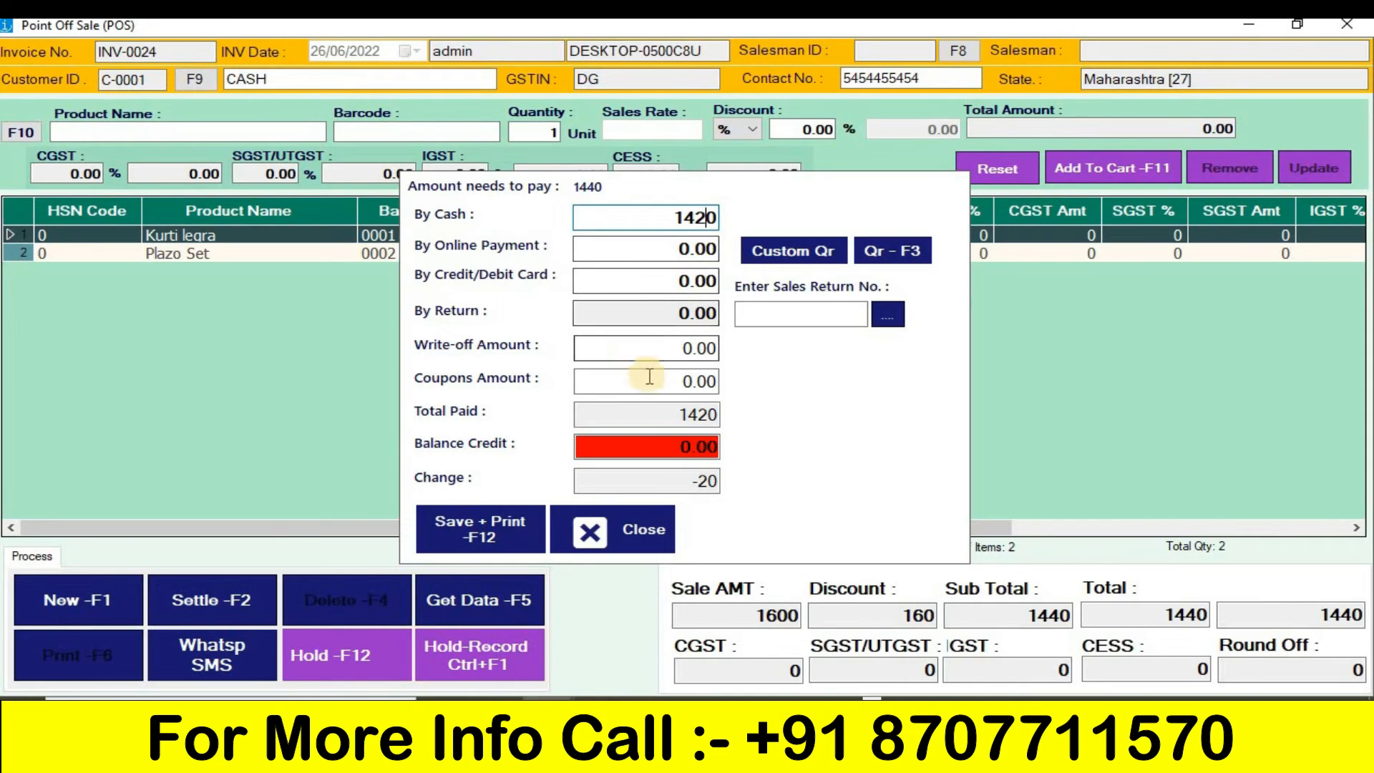
click(678, 353)
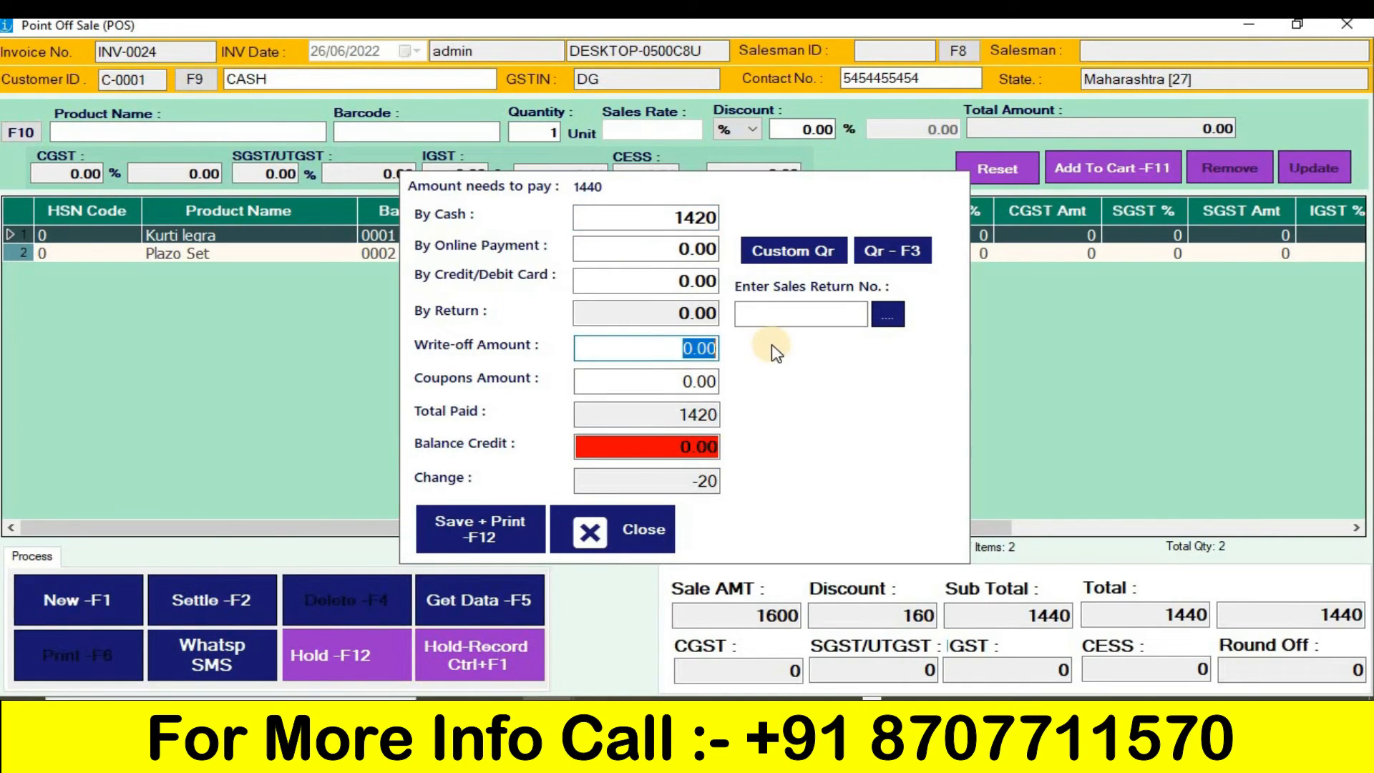
text(20)
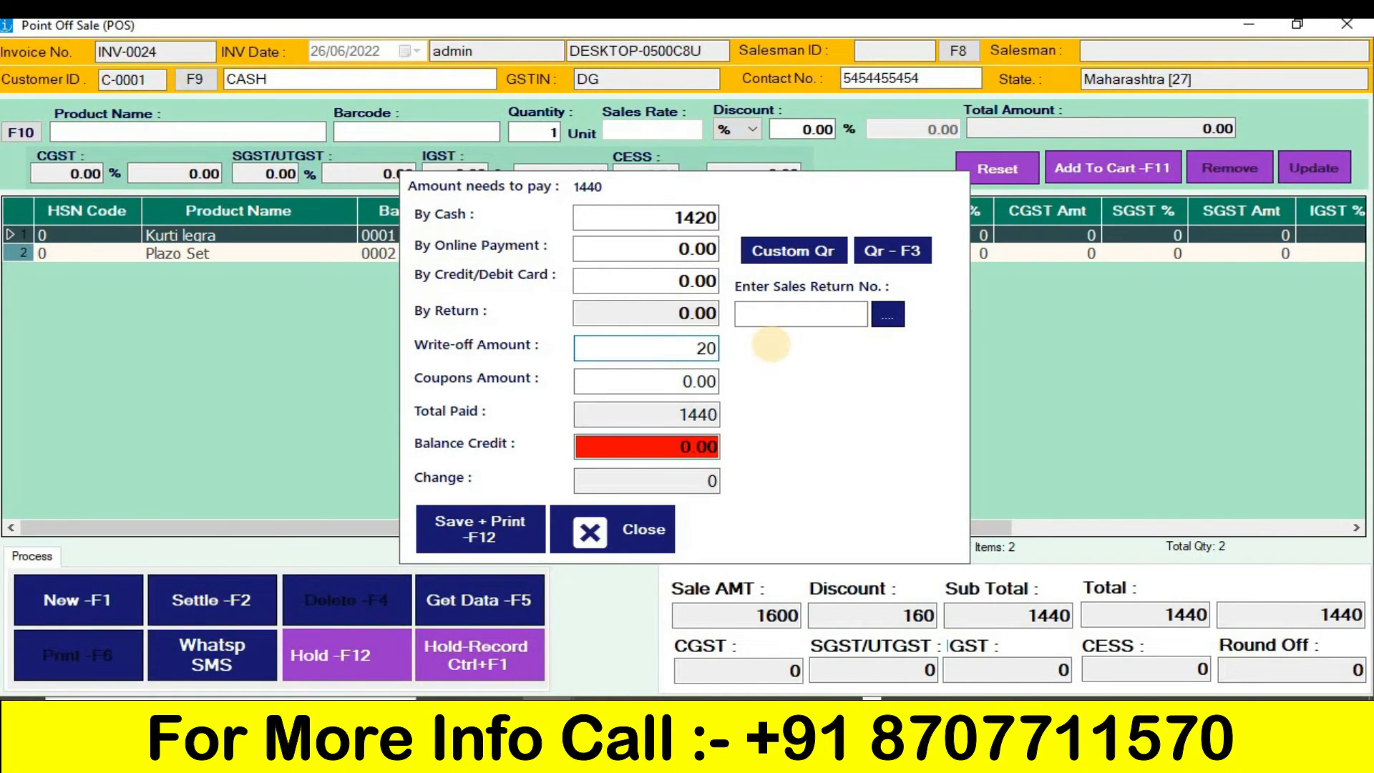
- Save the bill and view its printed tax invoice maximized, then close the report and the point of sale
click(496, 545)
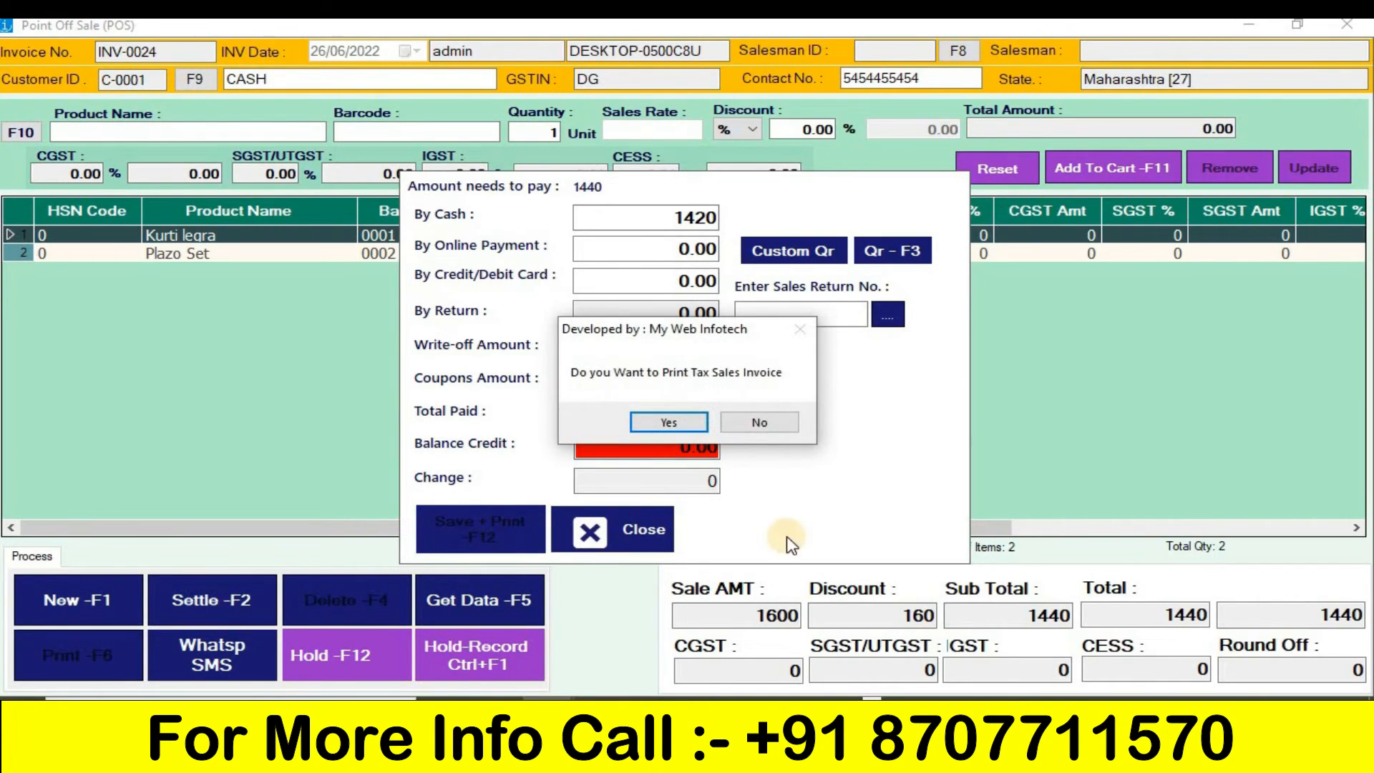
key(Return)
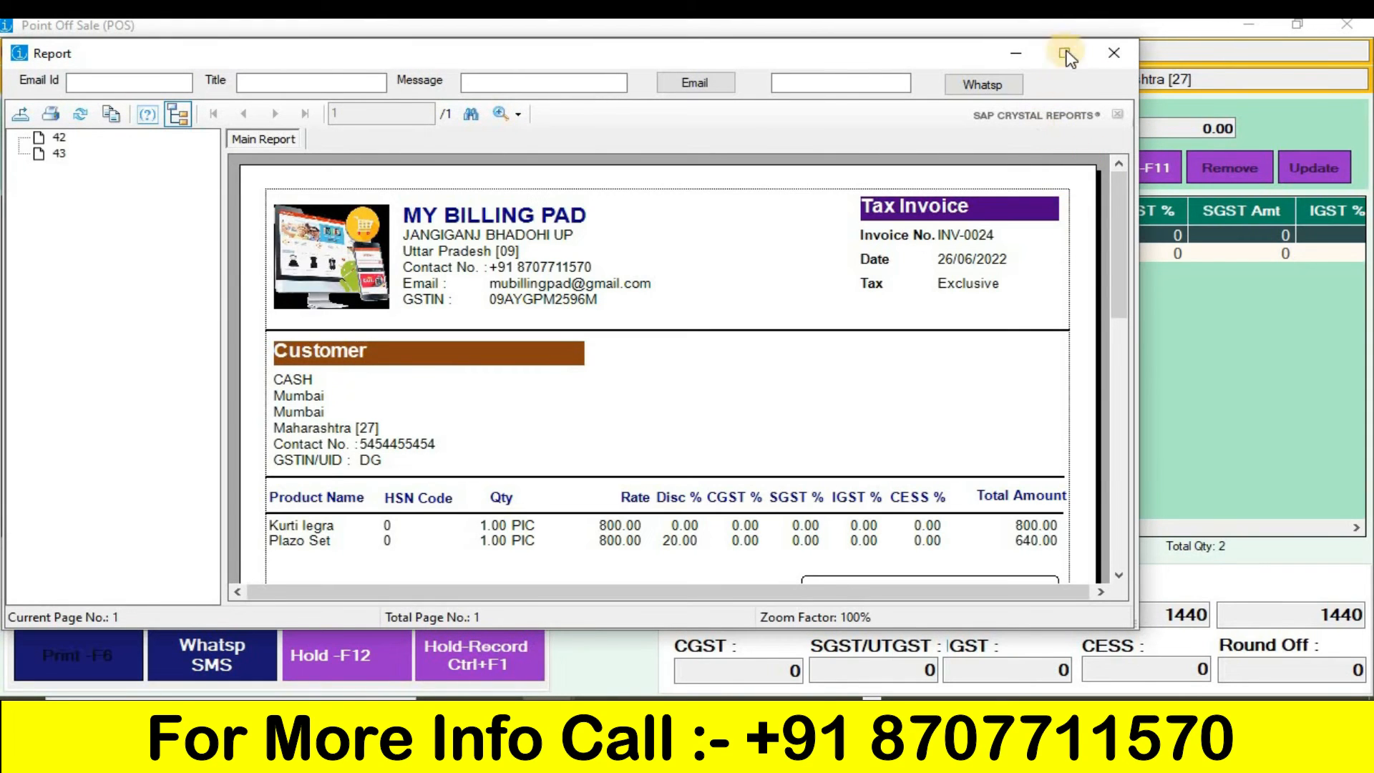
click(1065, 53)
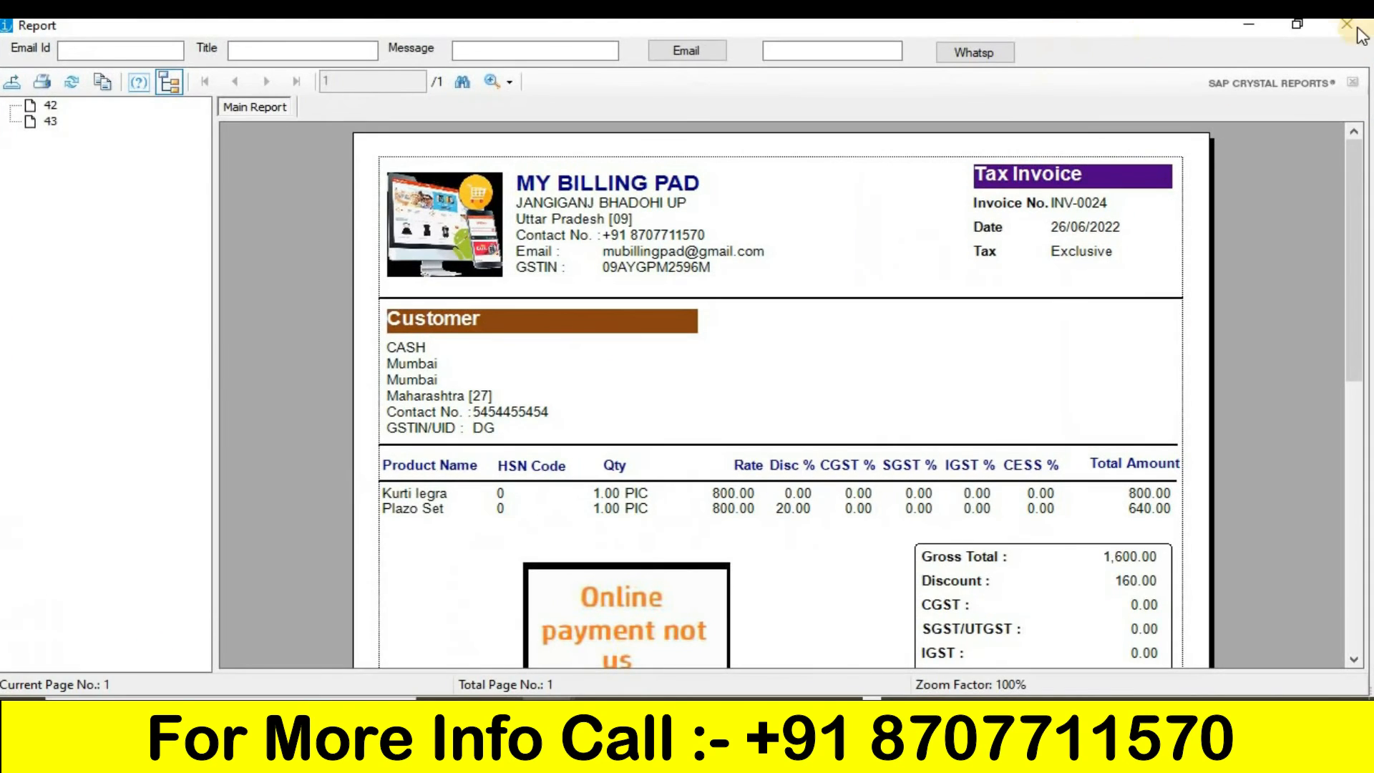
click(1345, 32)
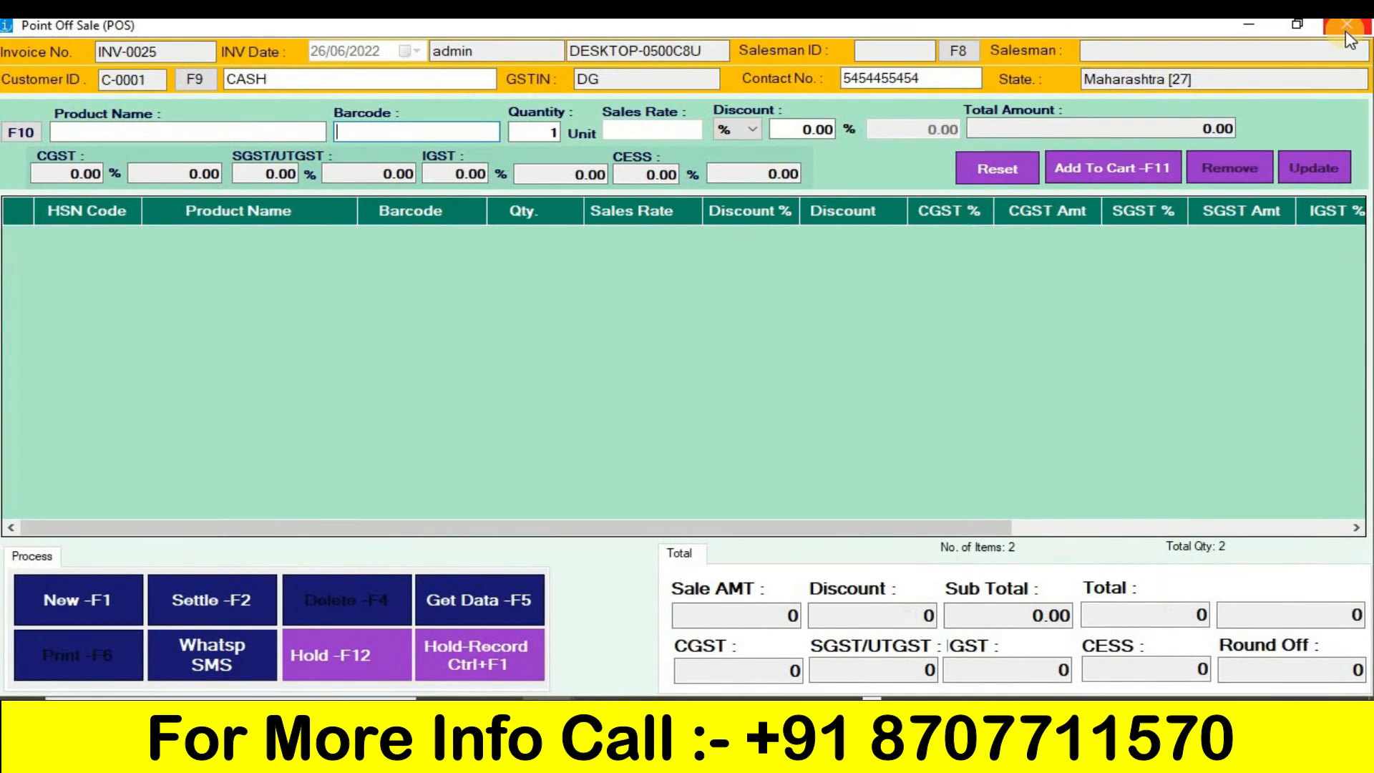
click(1346, 32)
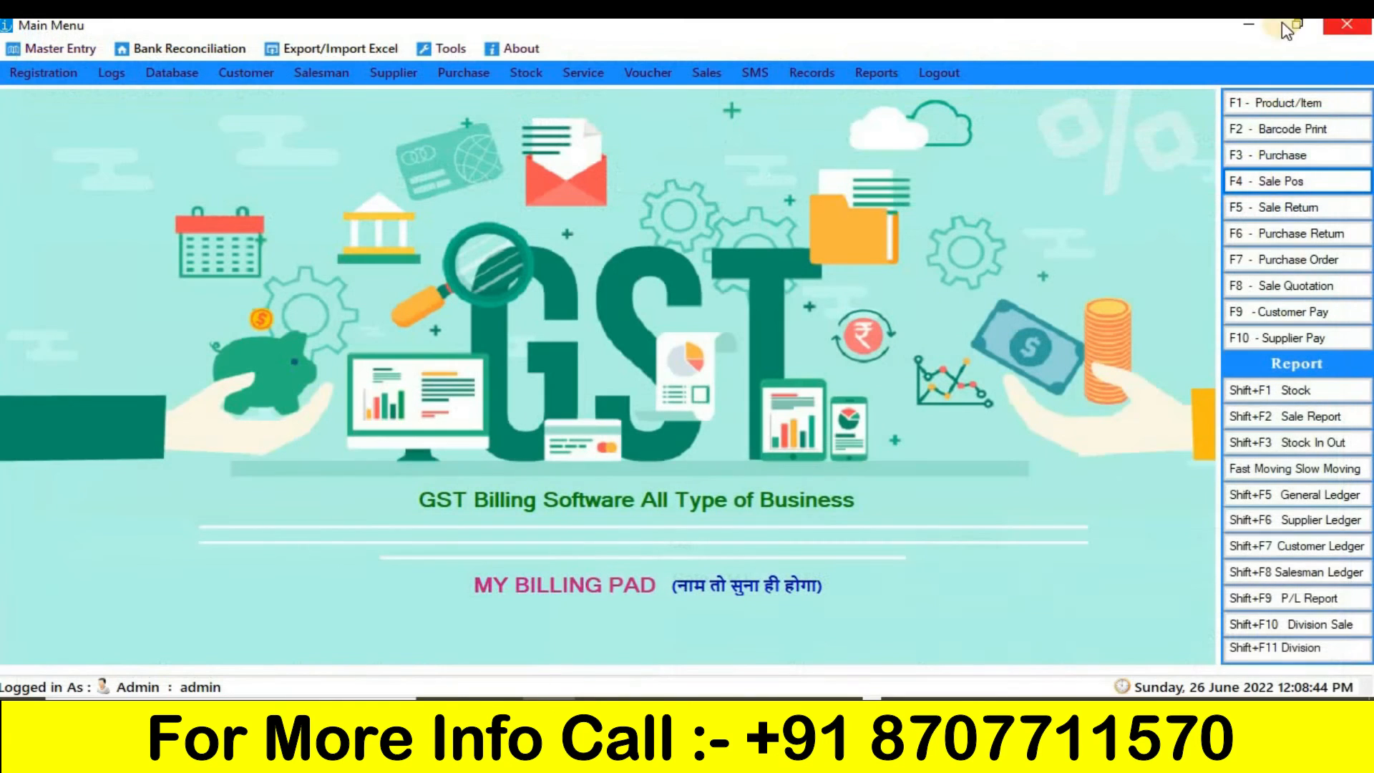
- Try to update the maximum write-off amount in the company information to 100, then close the form
click(60, 51)
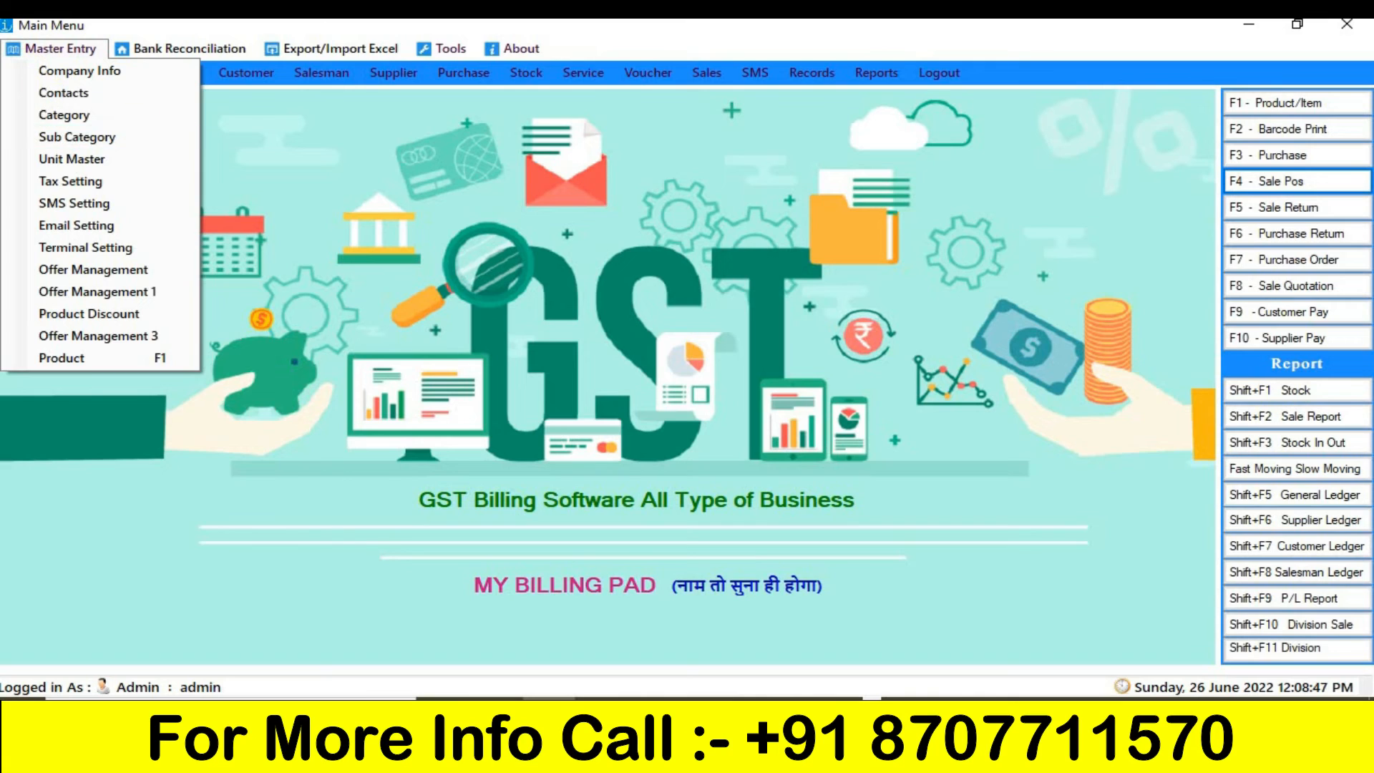
click(118, 76)
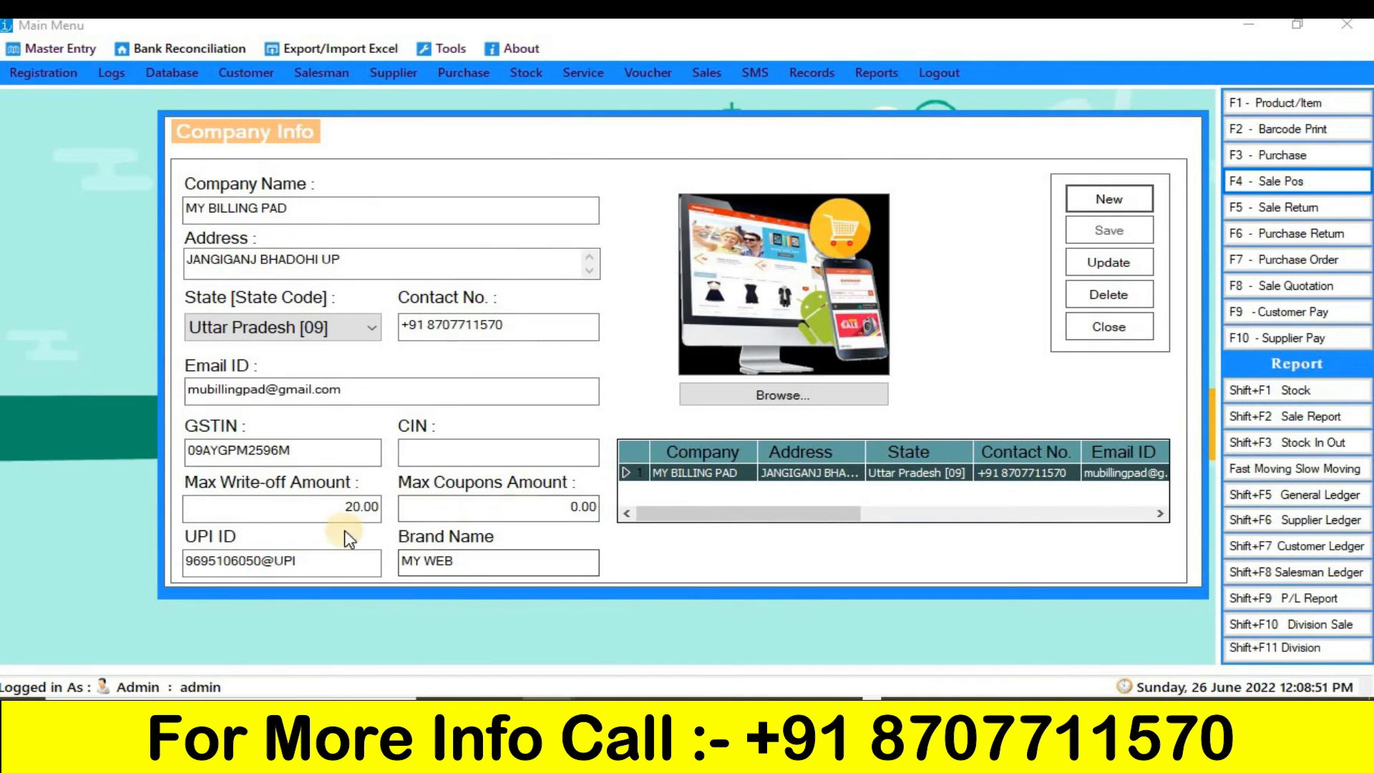
click(340, 514)
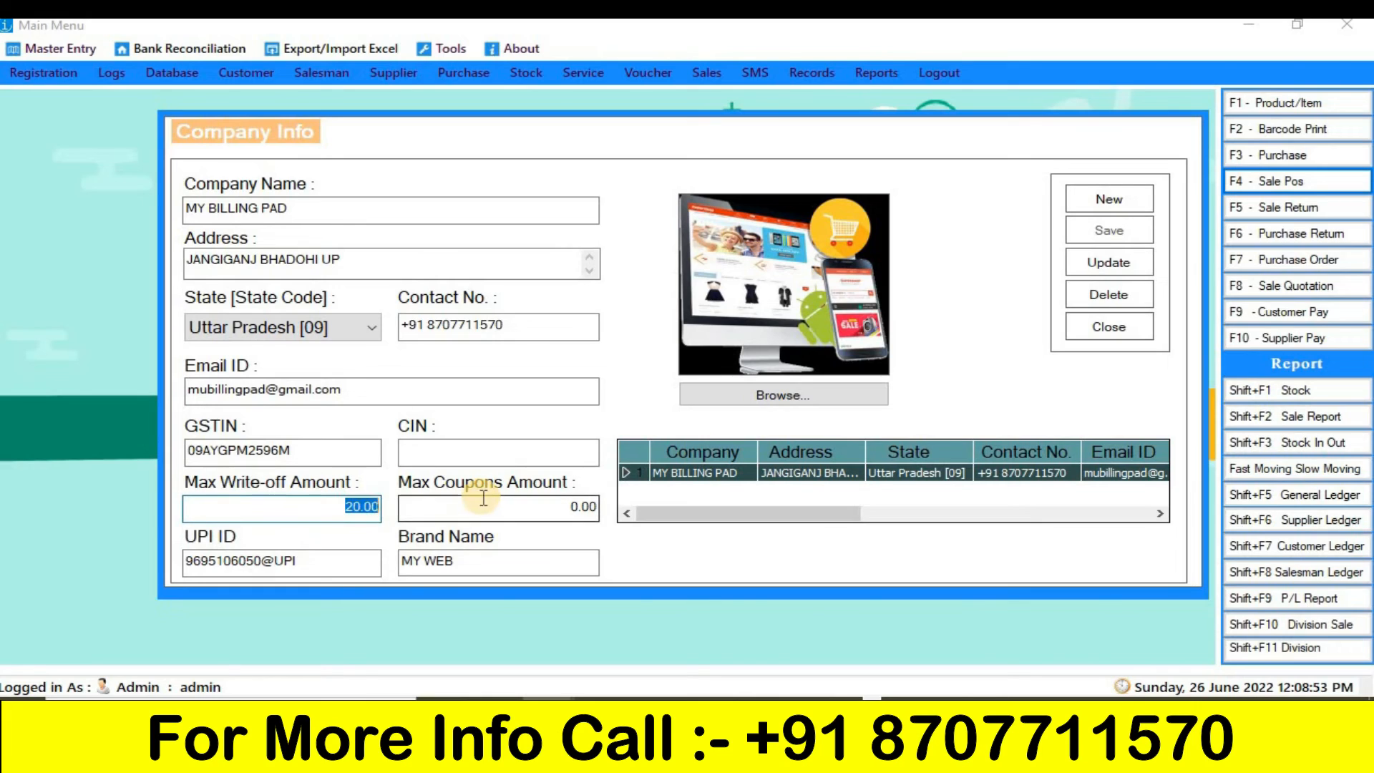
text(100)
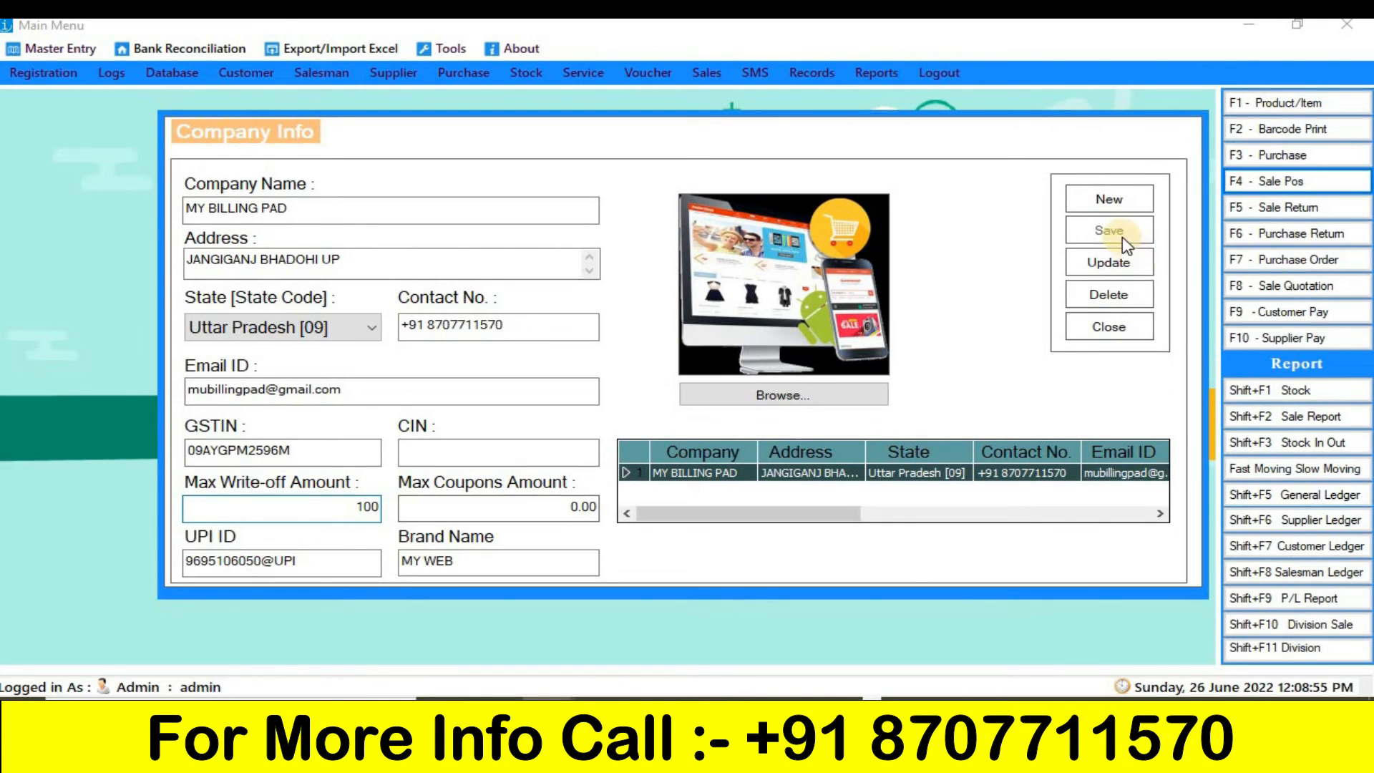
click(1110, 263)
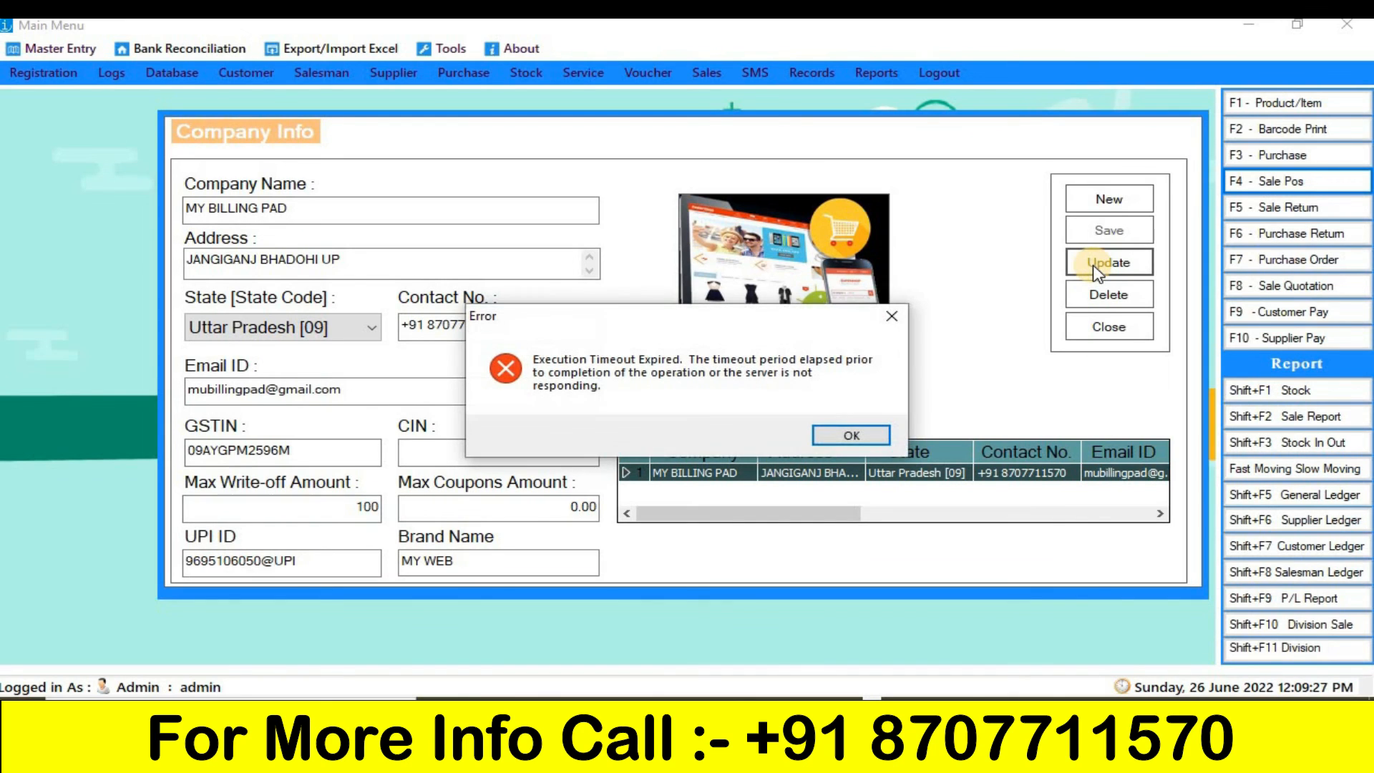
click(891, 316)
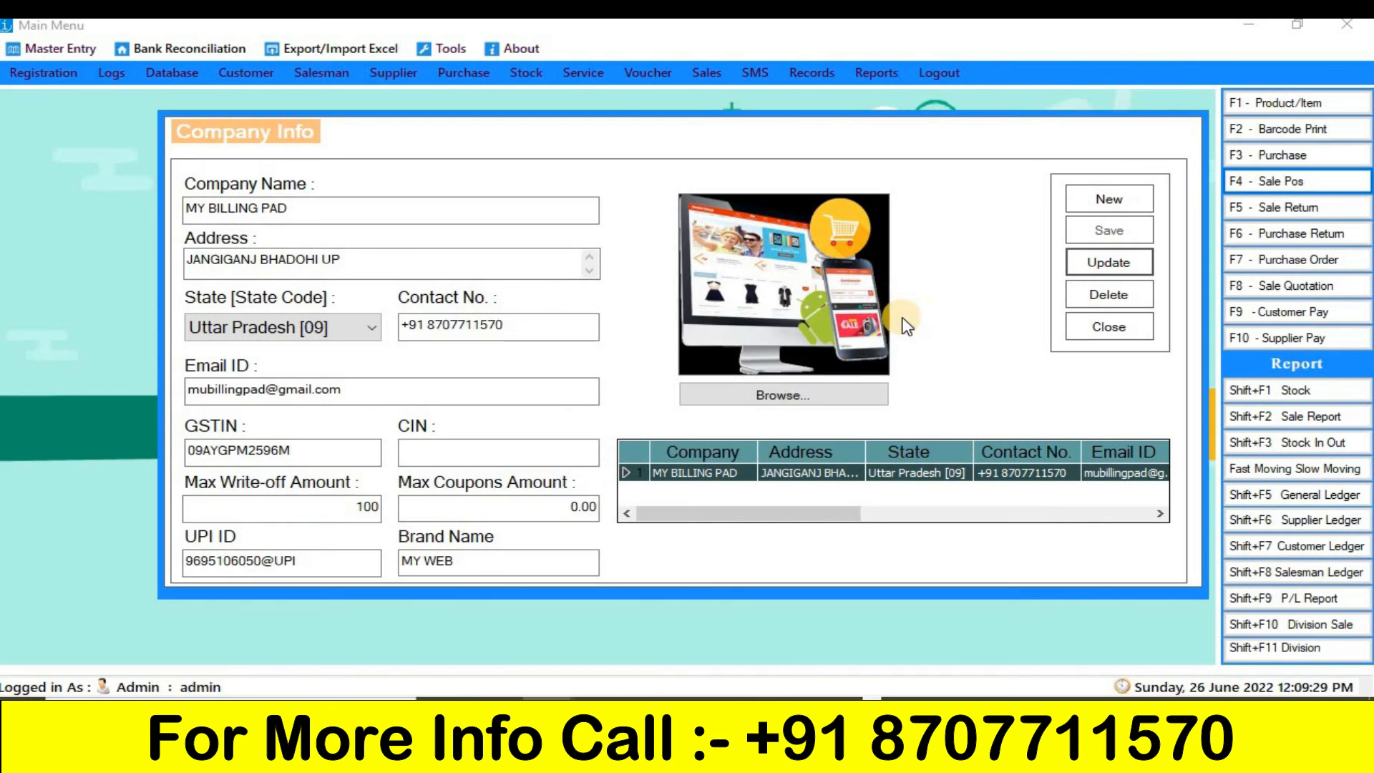
click(1106, 327)
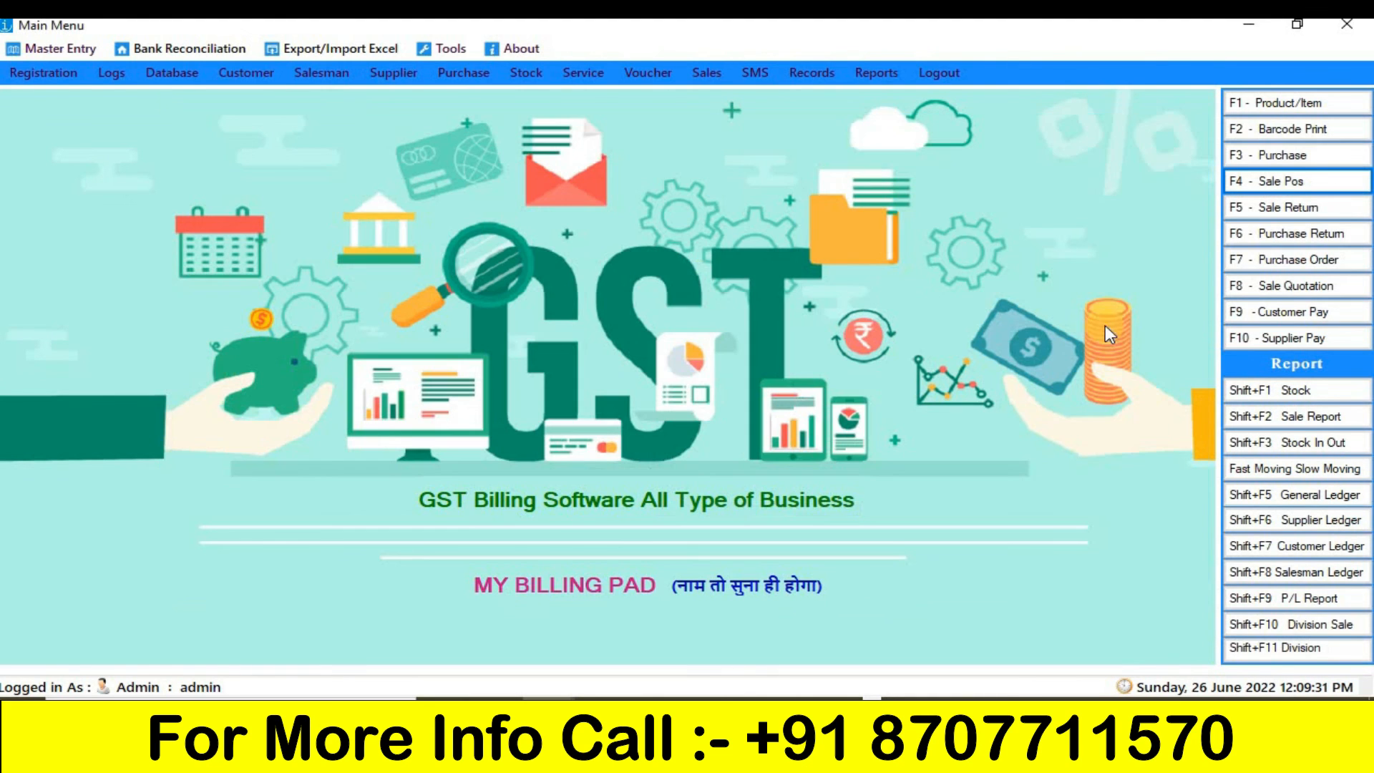